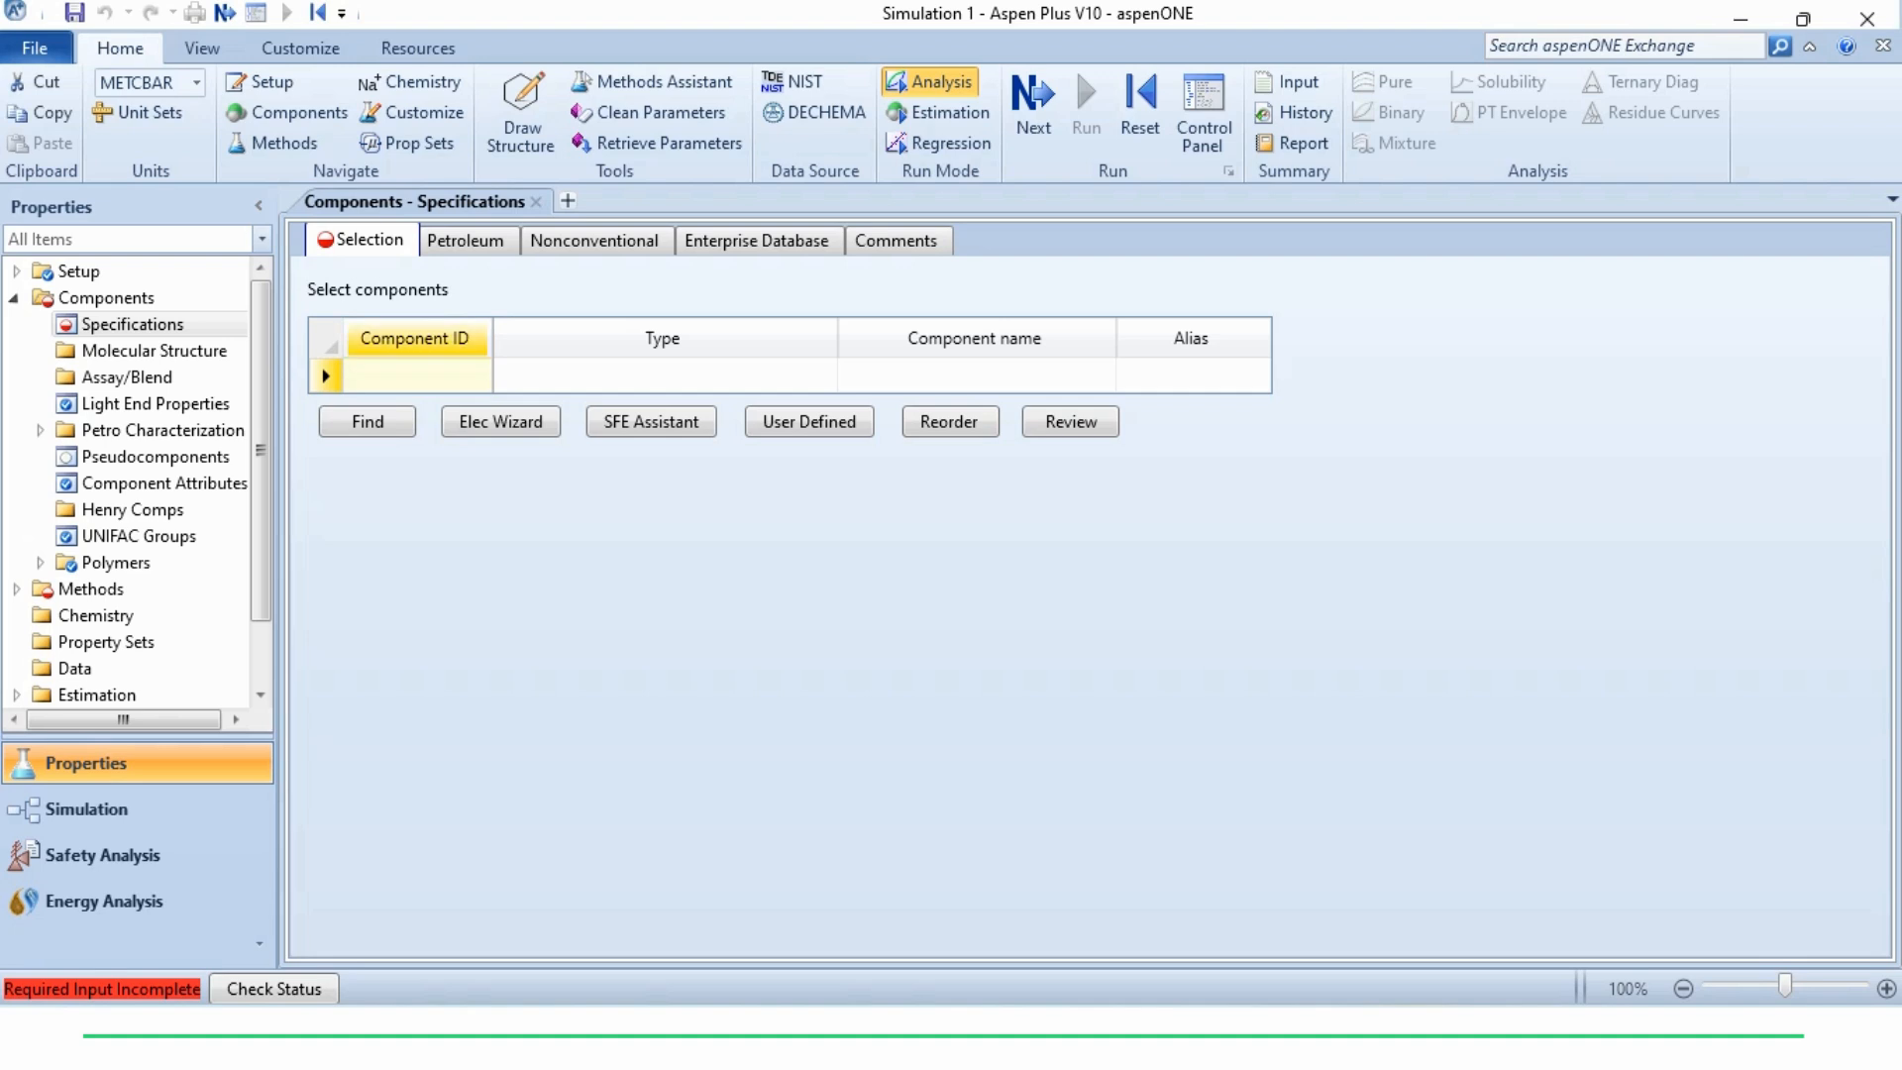
Add ETHANOL and WATER to the component list
{"action": "type", "text": "ETHANOL"}
{"action": "key", "text": "Return"}
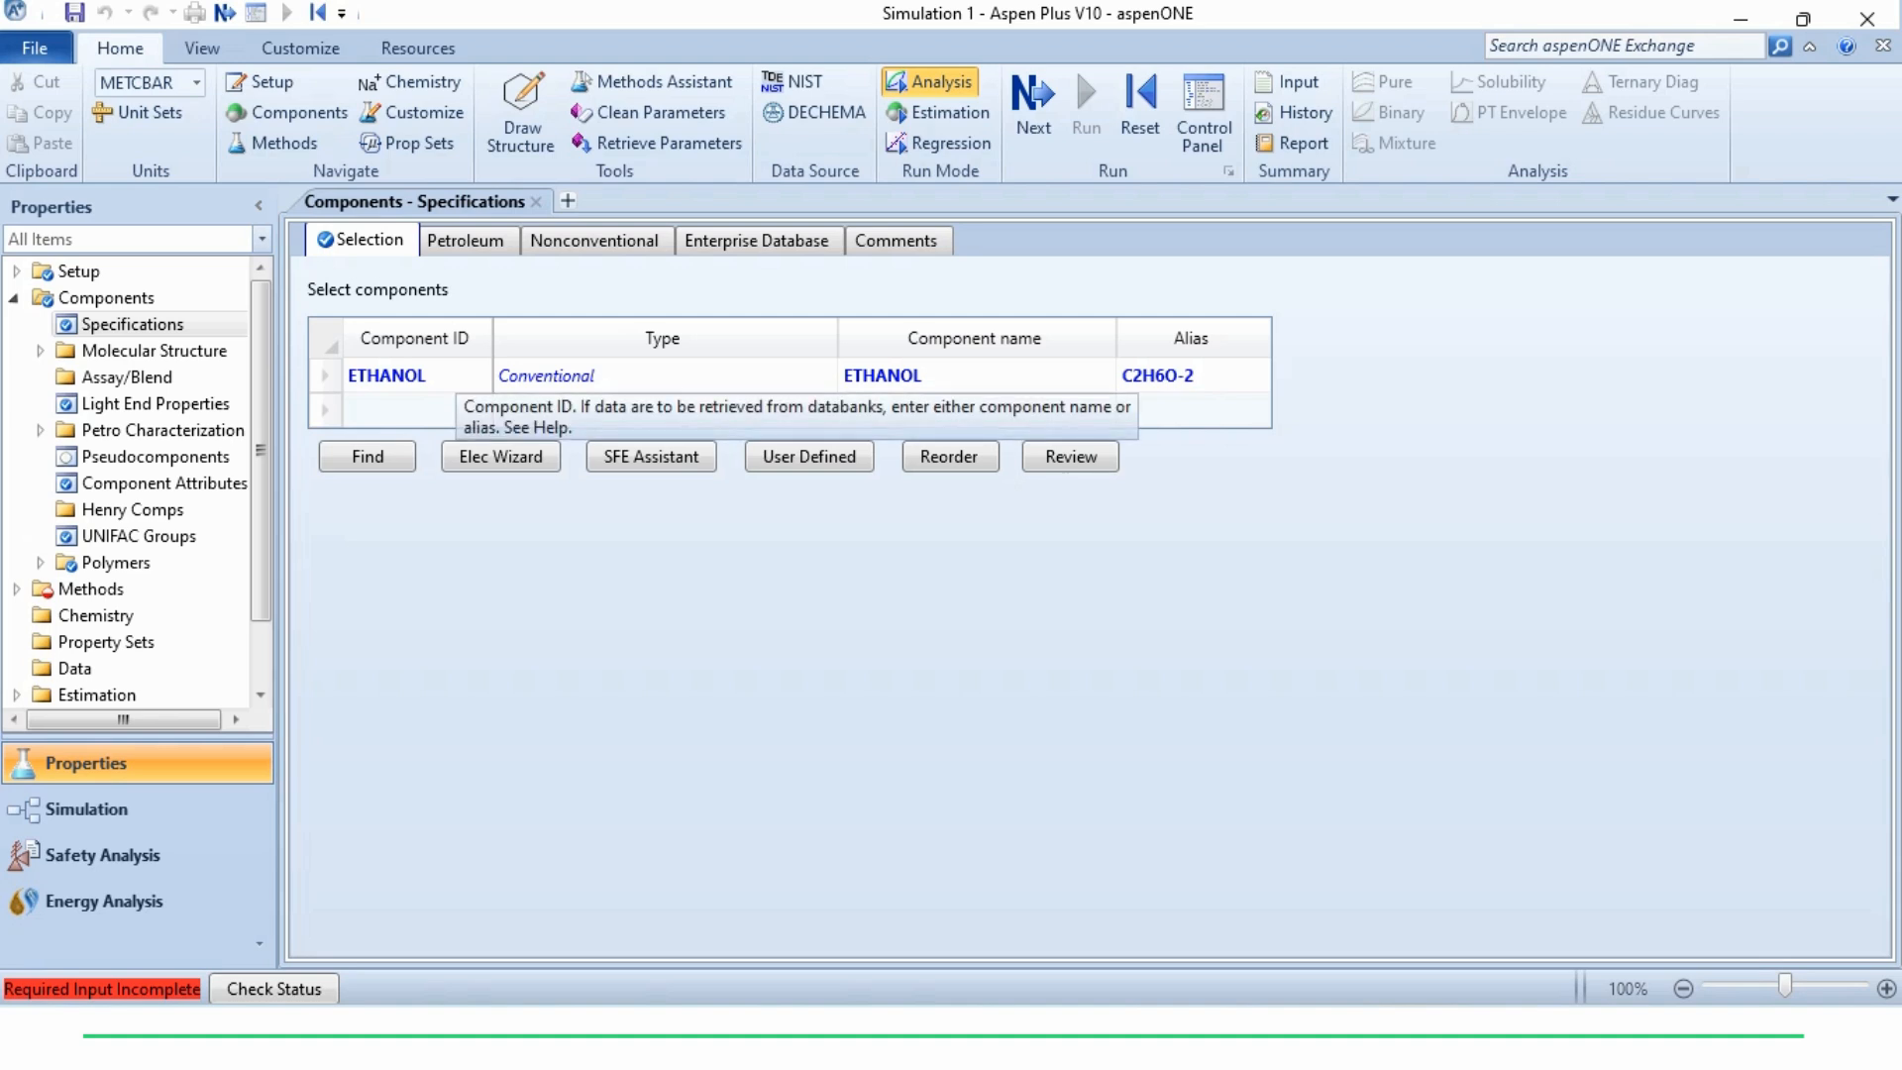
{"action": "type", "text": "water"}
{"action": "key", "text": "Return"}
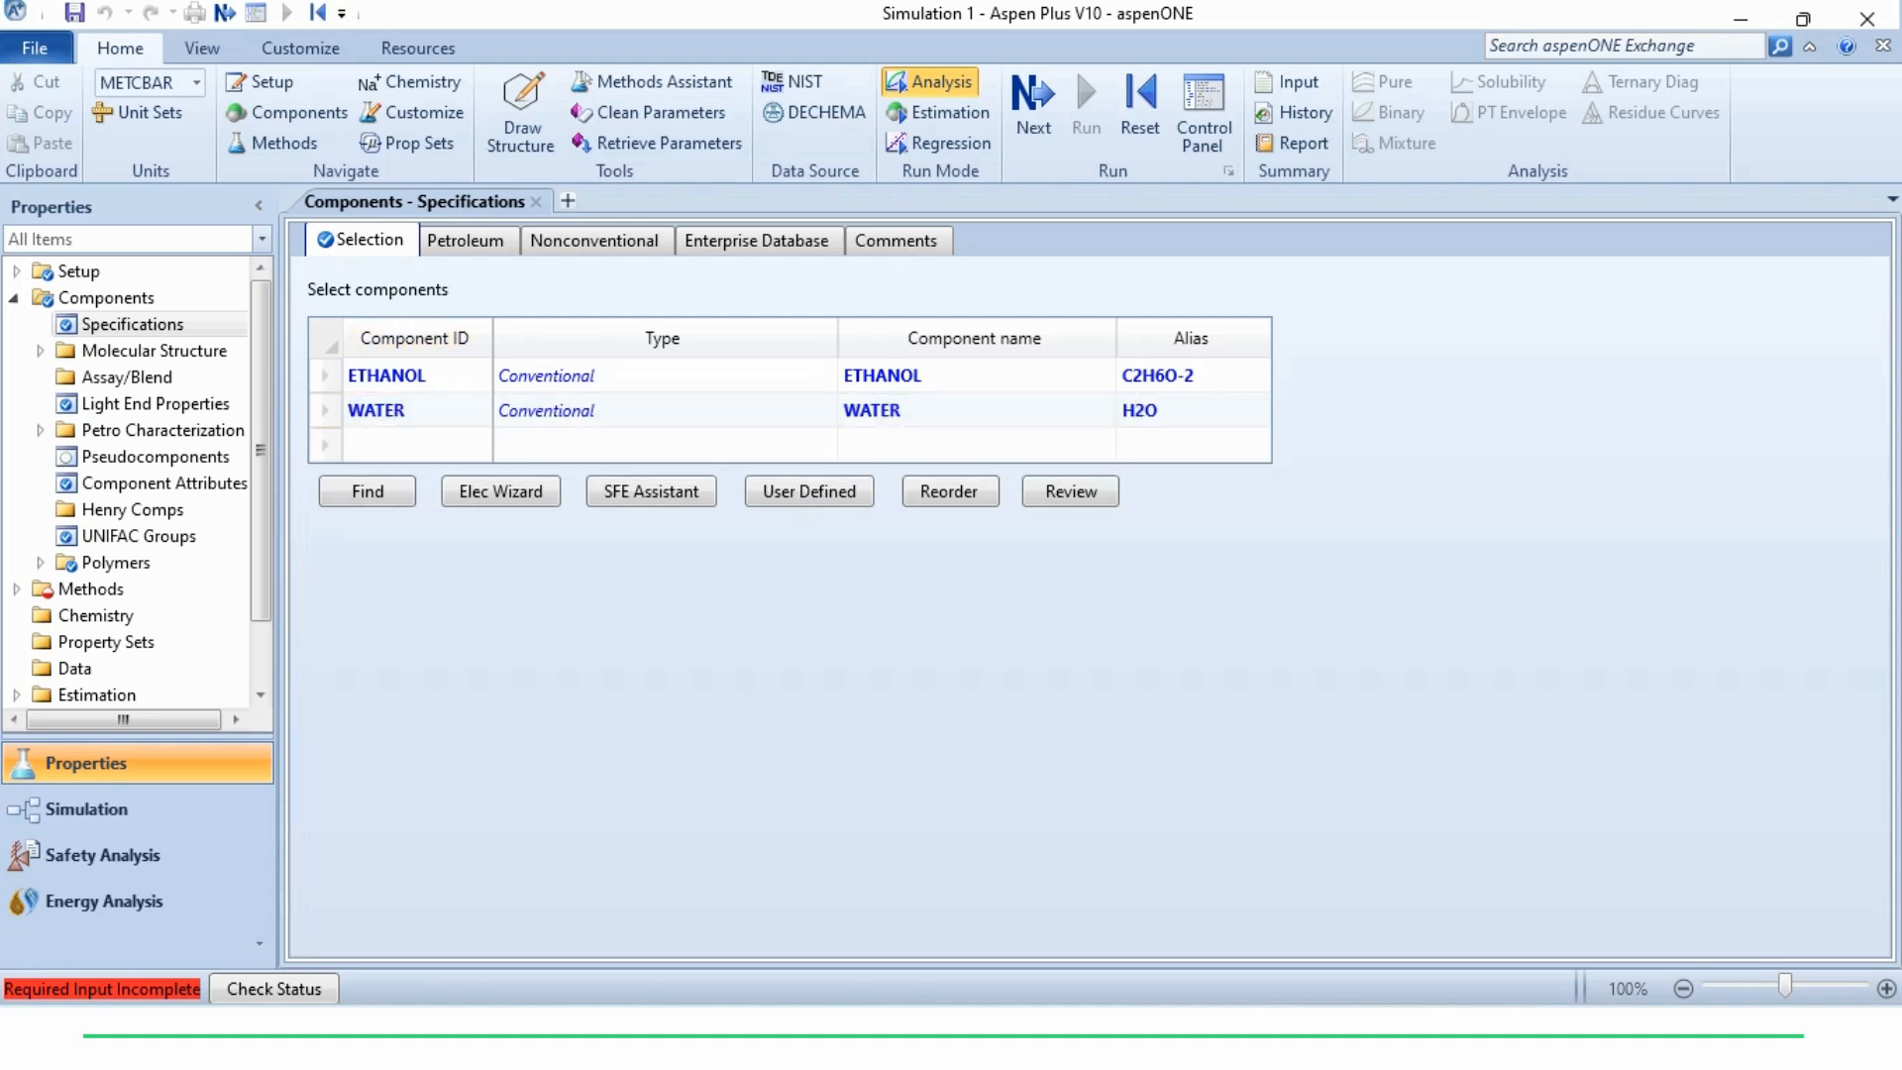
Choose NRTL as the base property method, bring up its binary interaction parameters and run the property analysis
{"action": "left_click", "coordinate": [14, 588]}
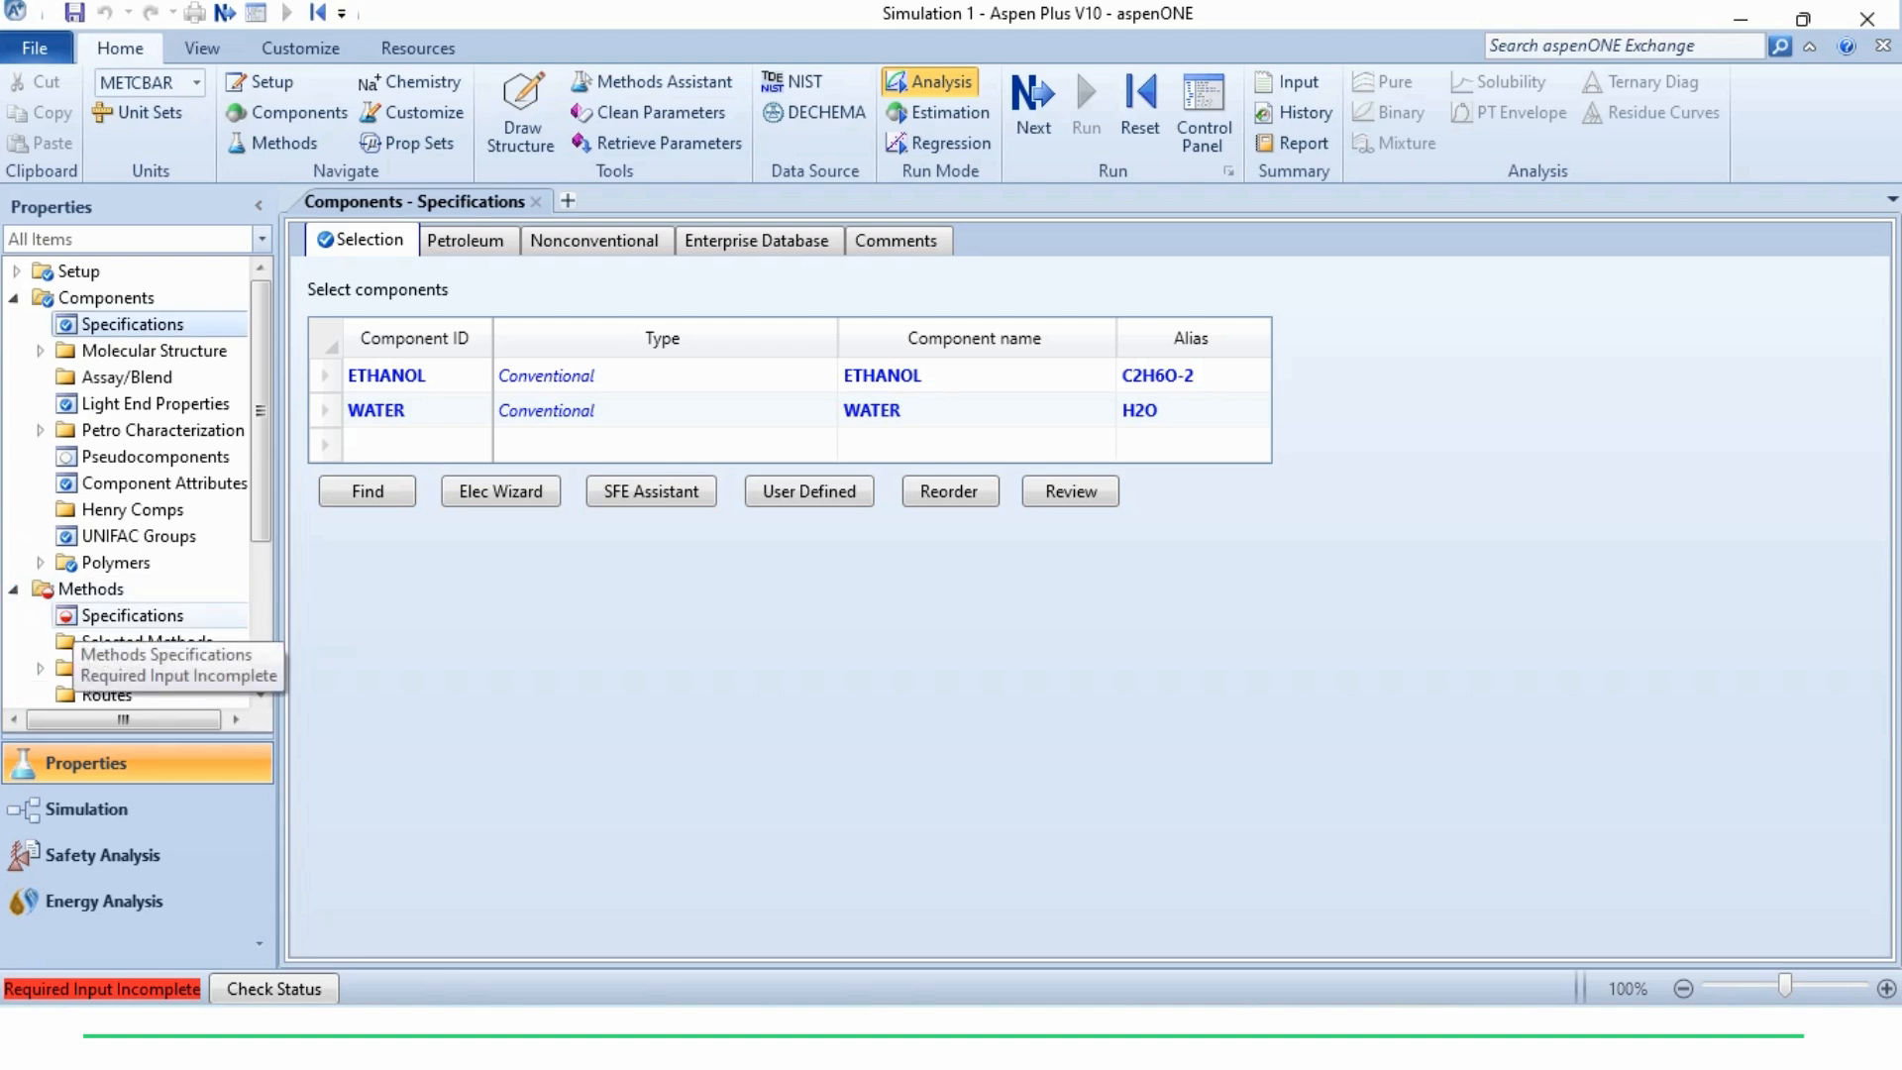
{"action": "left_click", "coordinate": [132, 616]}
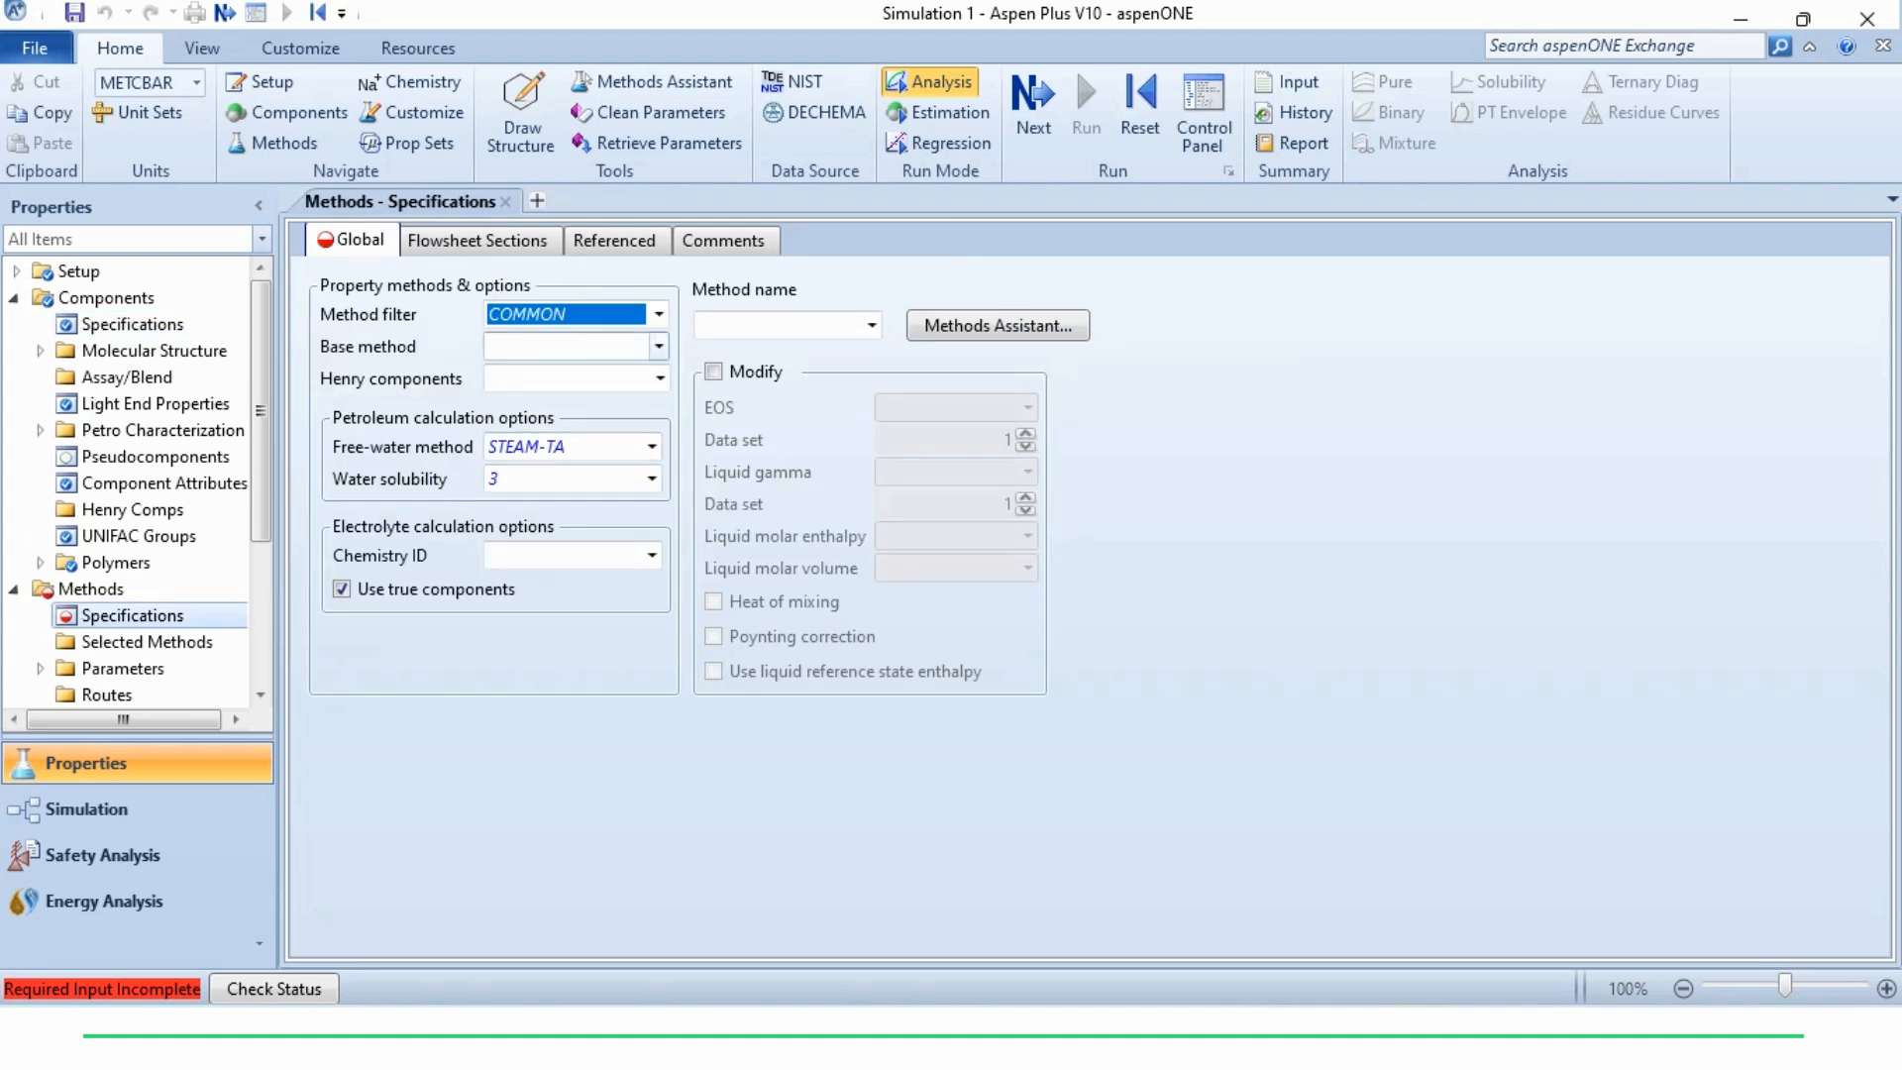
{"action": "left_click", "coordinate": [659, 346]}
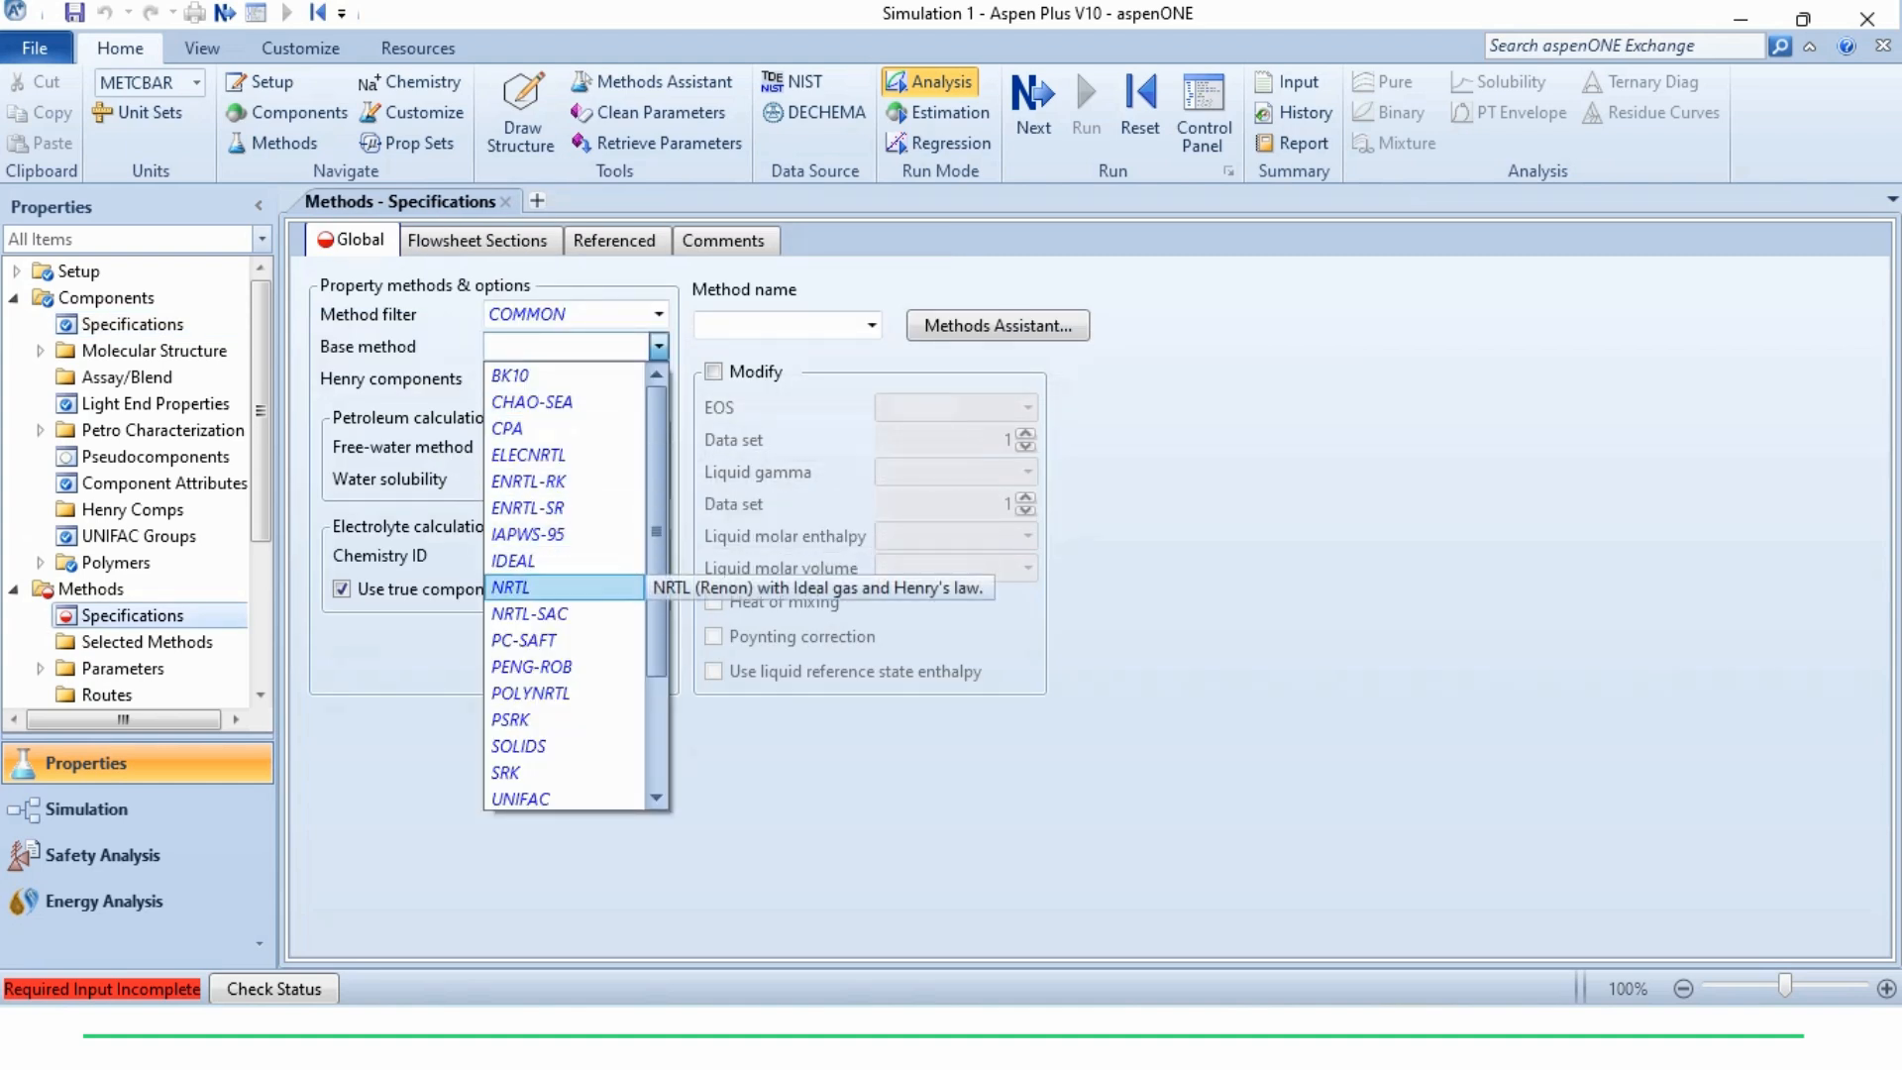
{"action": "left_click", "coordinate": [535, 587]}
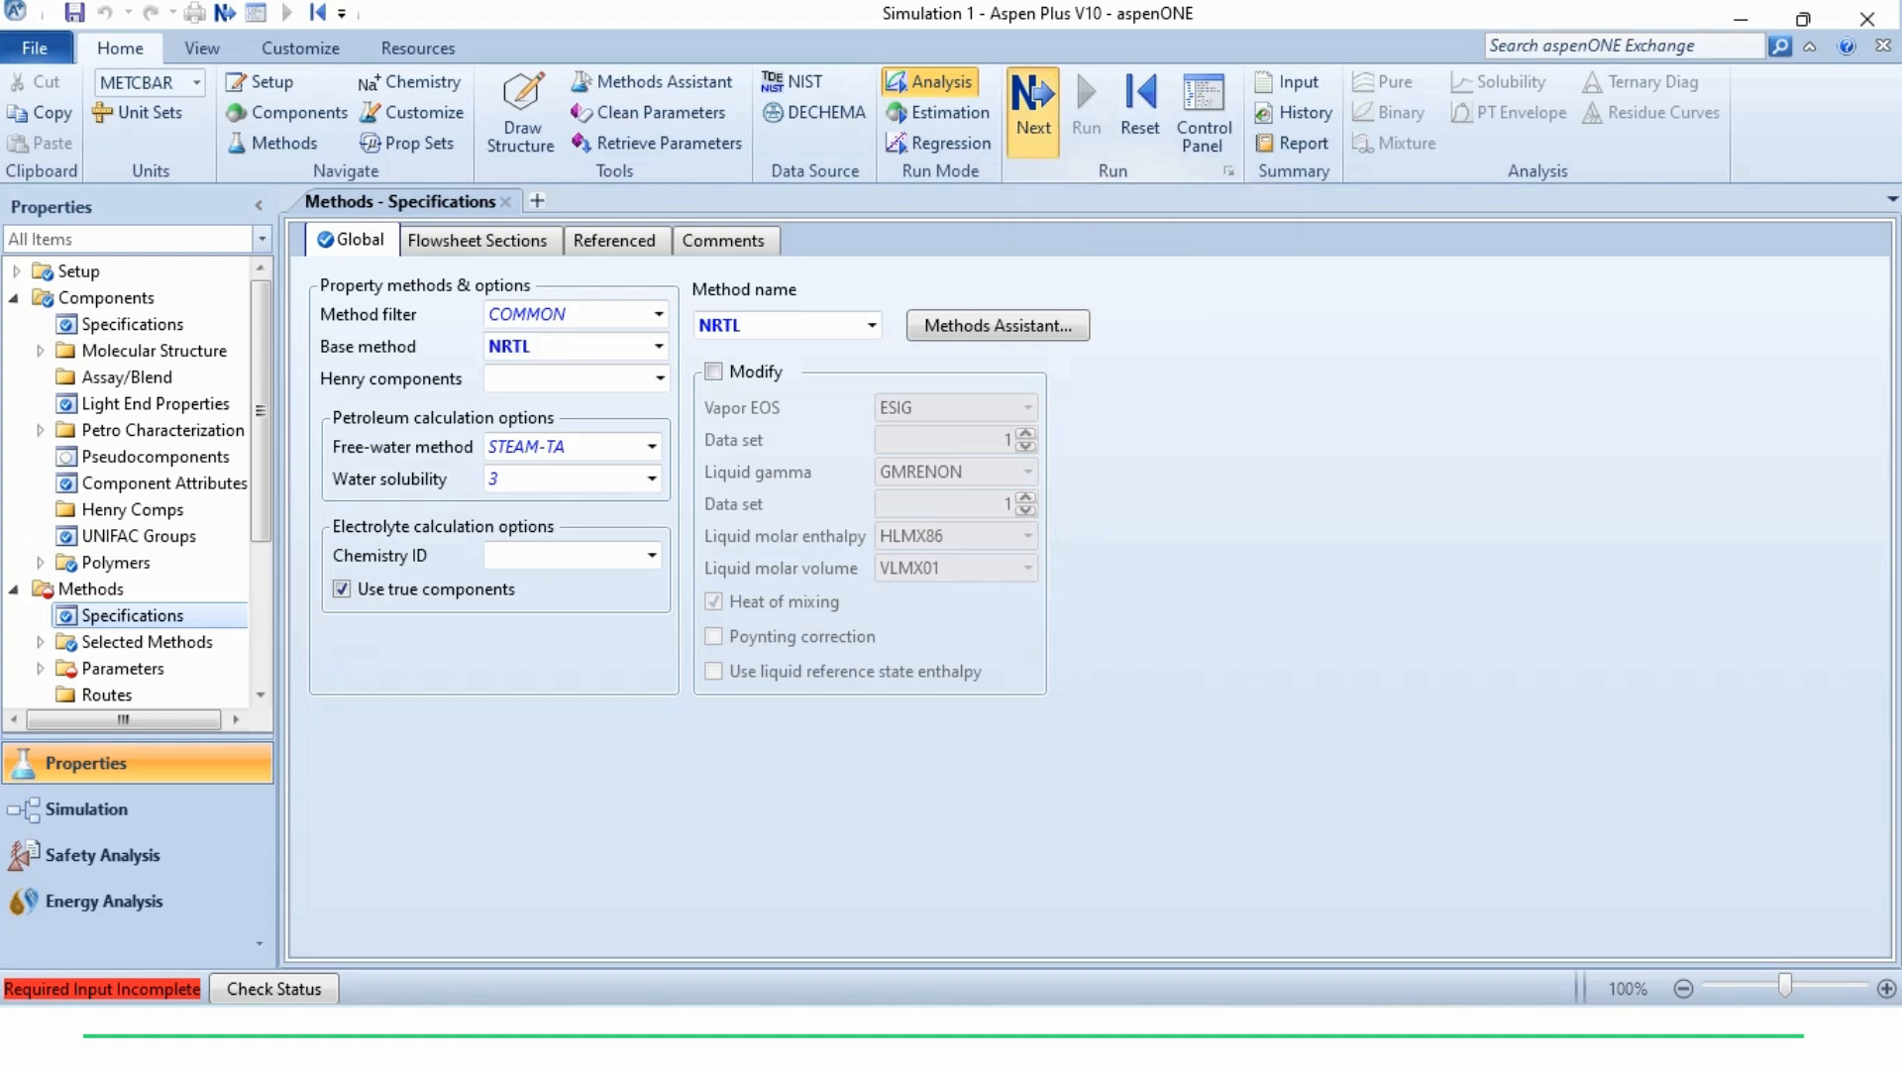
{"action": "left_click", "coordinate": [1033, 104]}
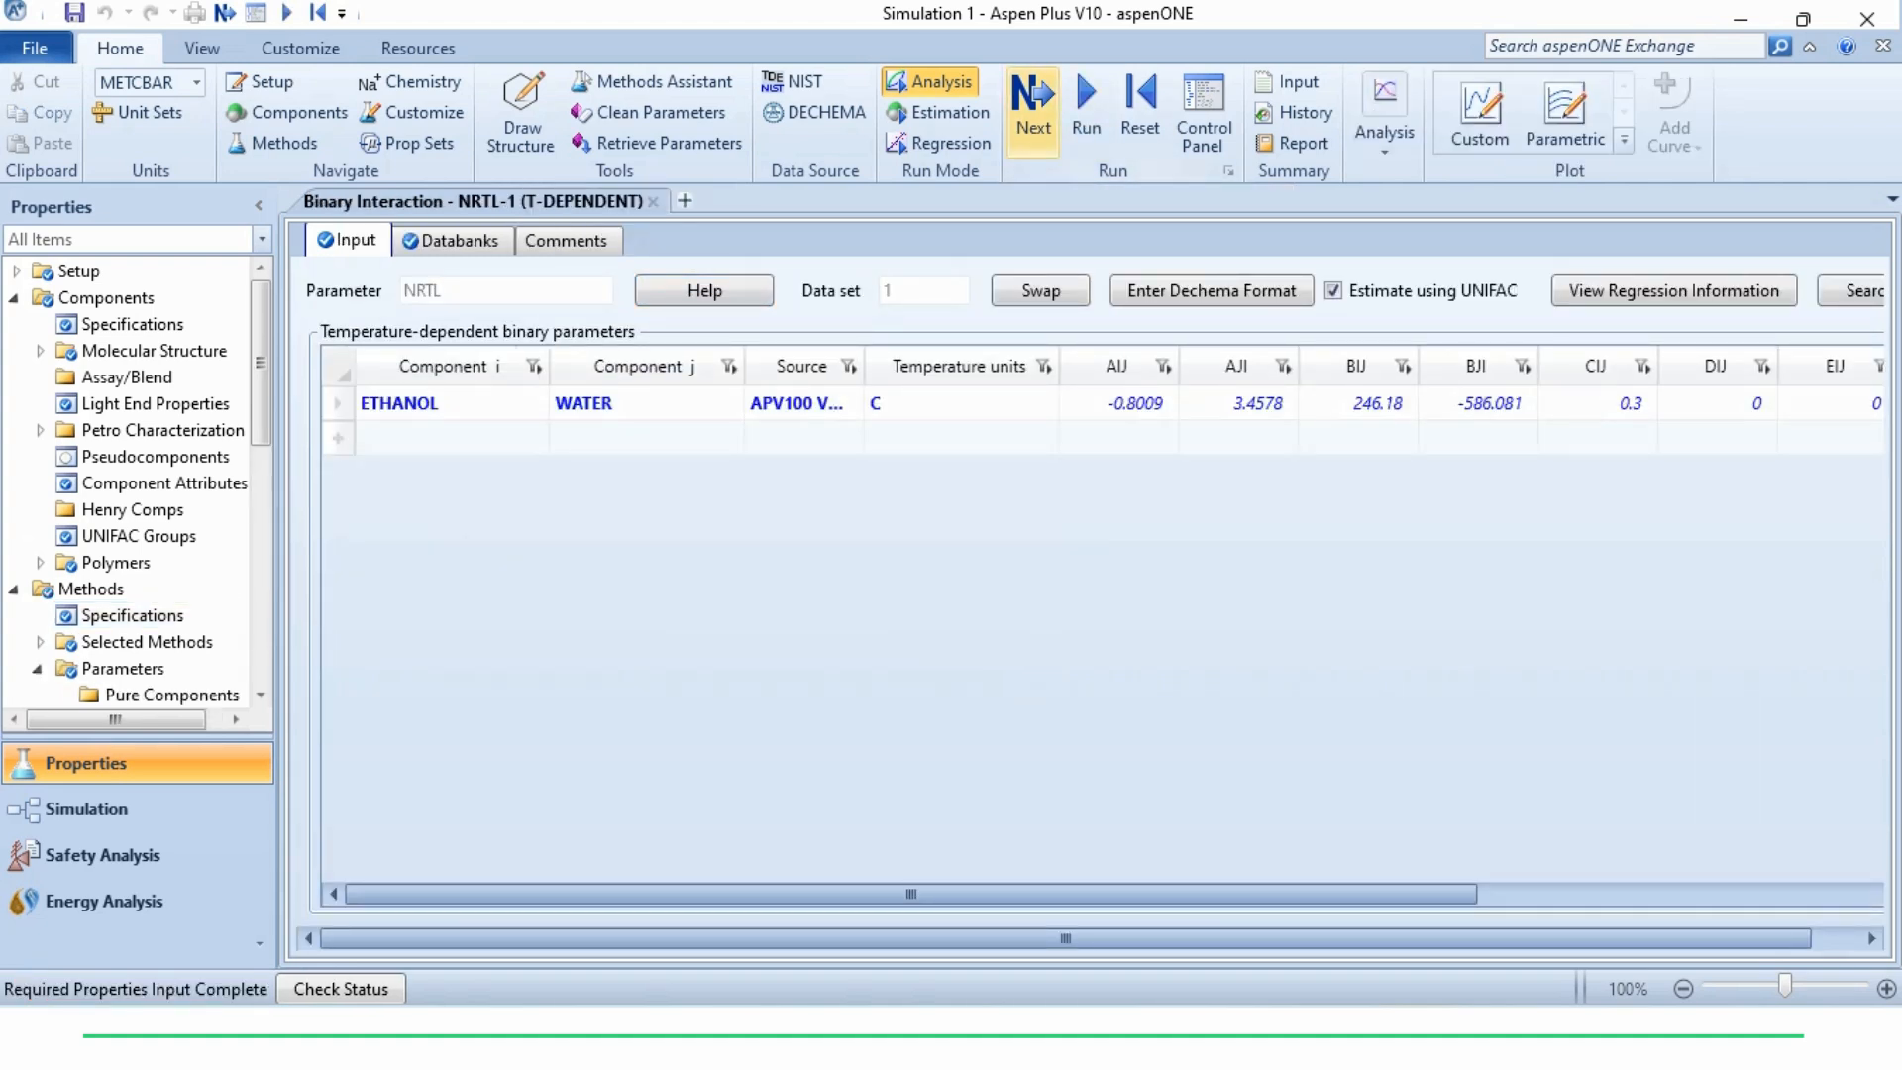
{"action": "left_click", "coordinate": [1086, 109]}
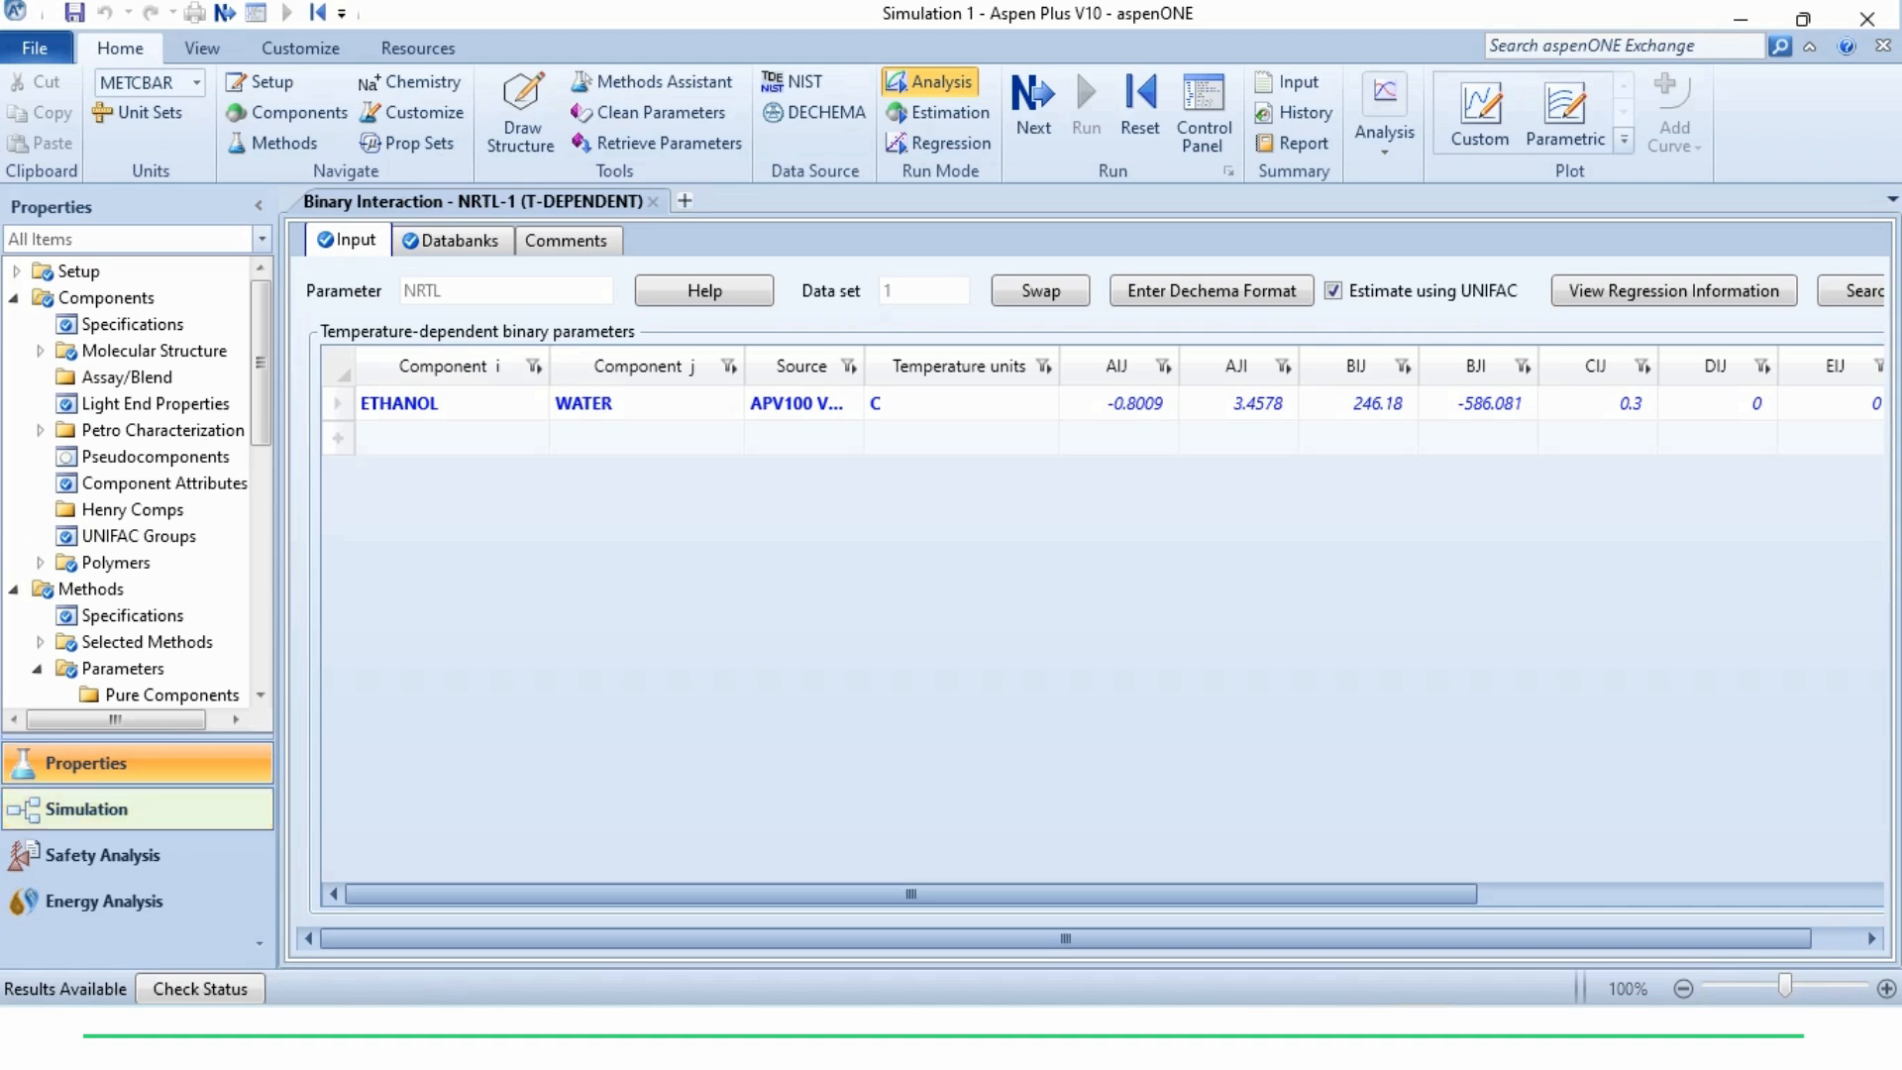
Switch to the simulation environment and place a HeatX exchanger block in the middle of the main flowsheet
{"action": "left_click", "coordinate": [87, 808]}
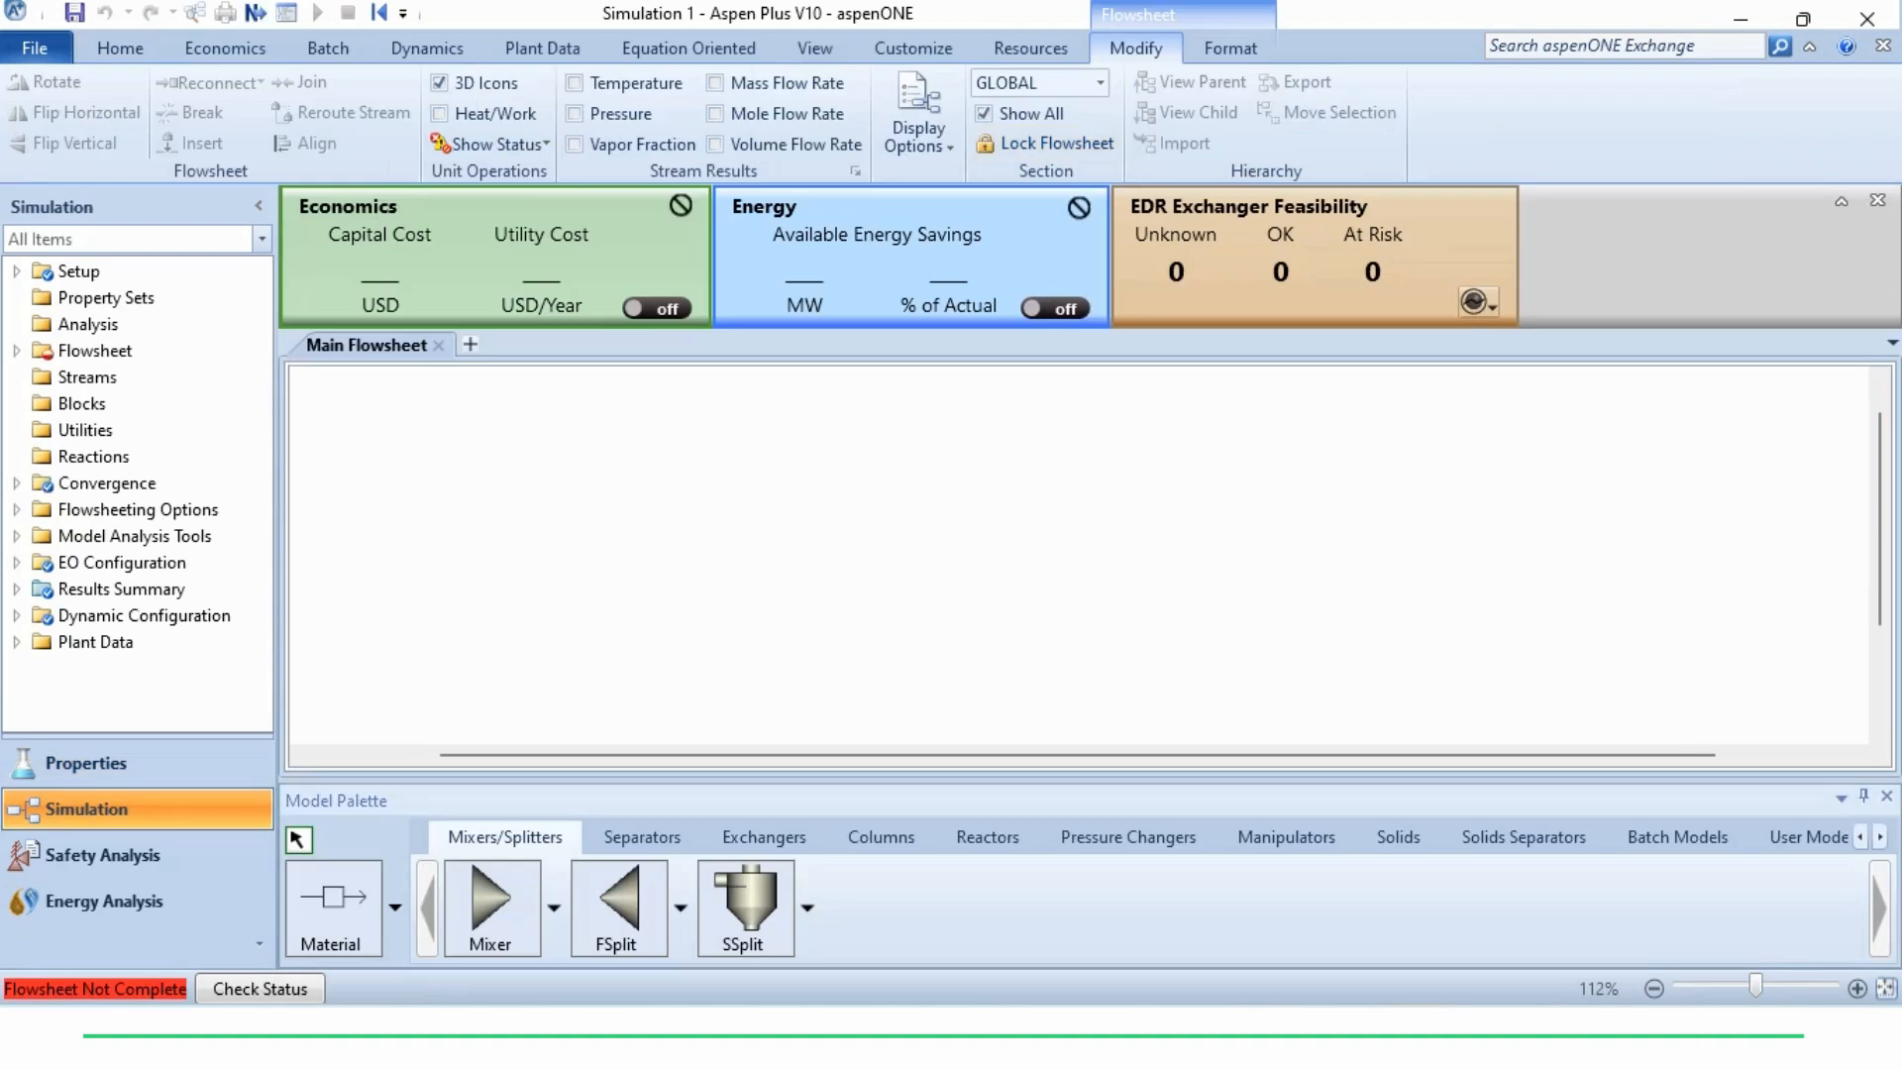
{"action": "left_click", "coordinate": [764, 838]}
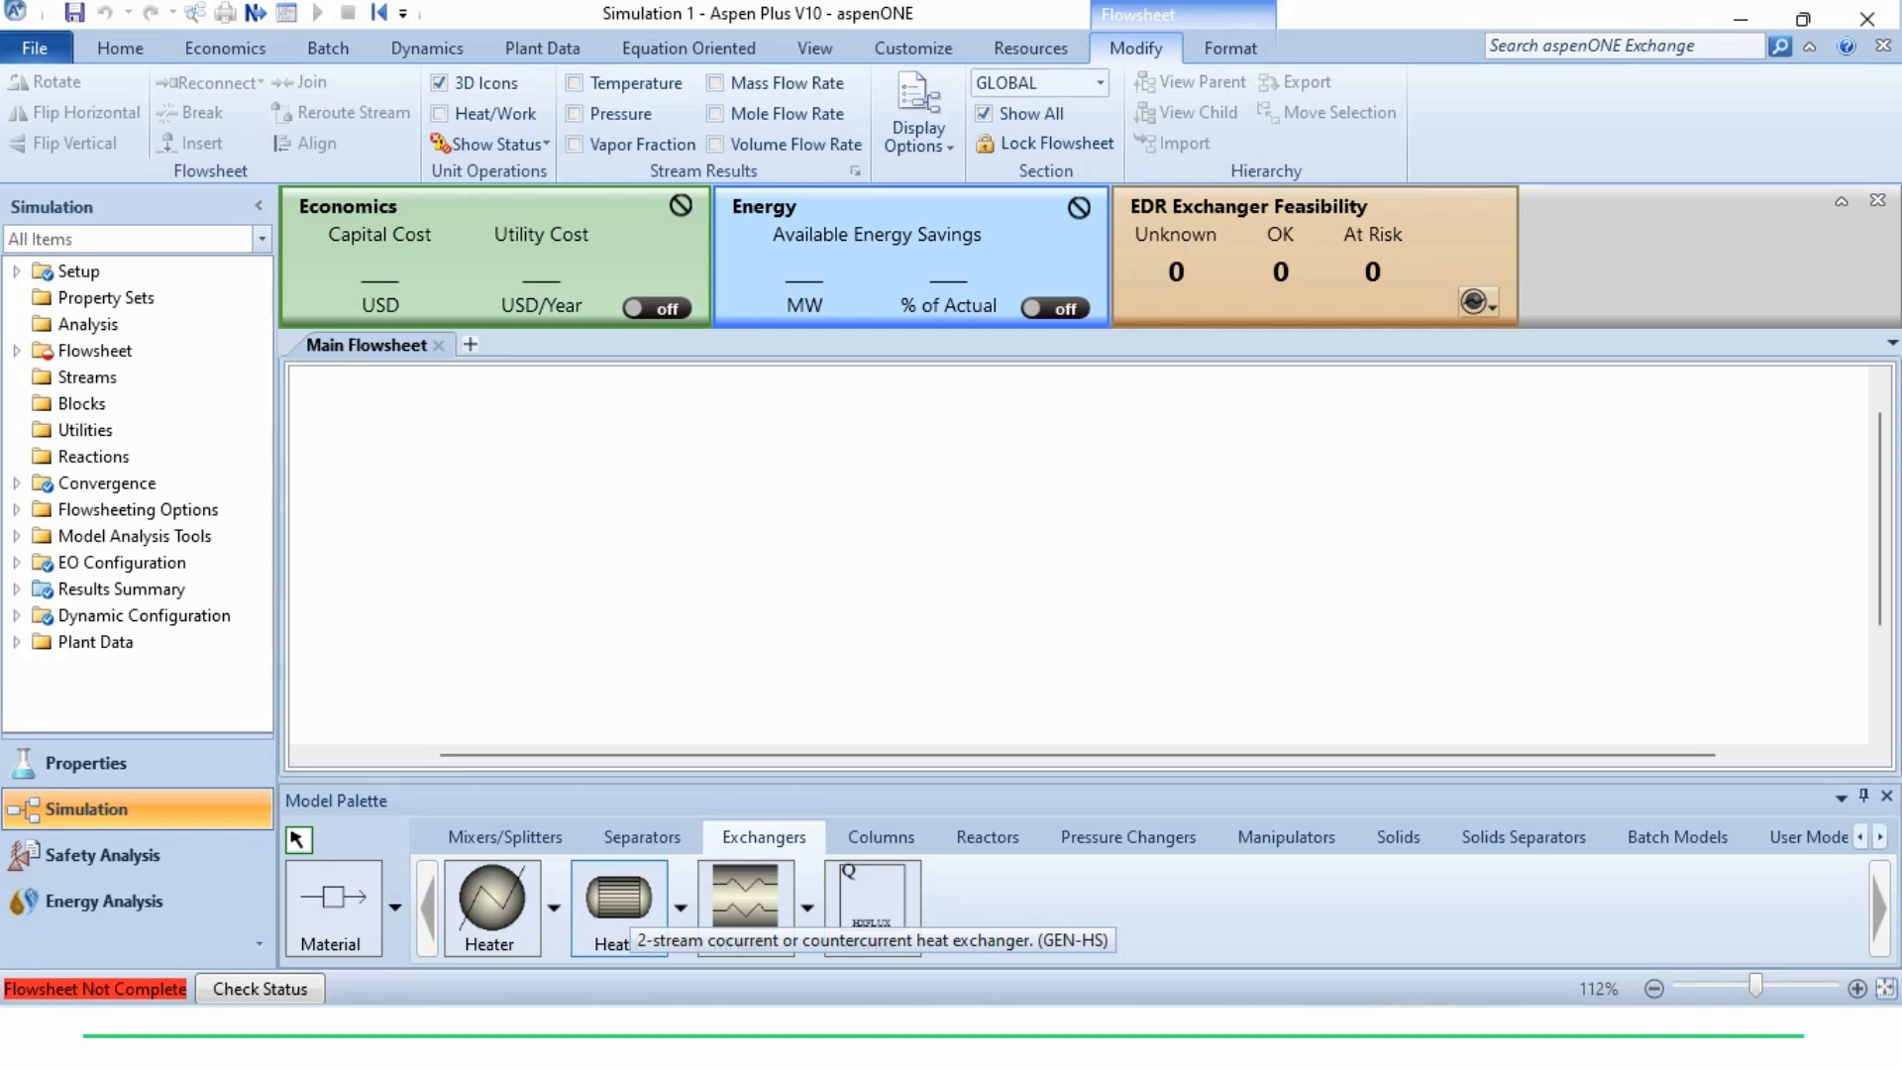
{"action": "left_click", "coordinate": [628, 905]}
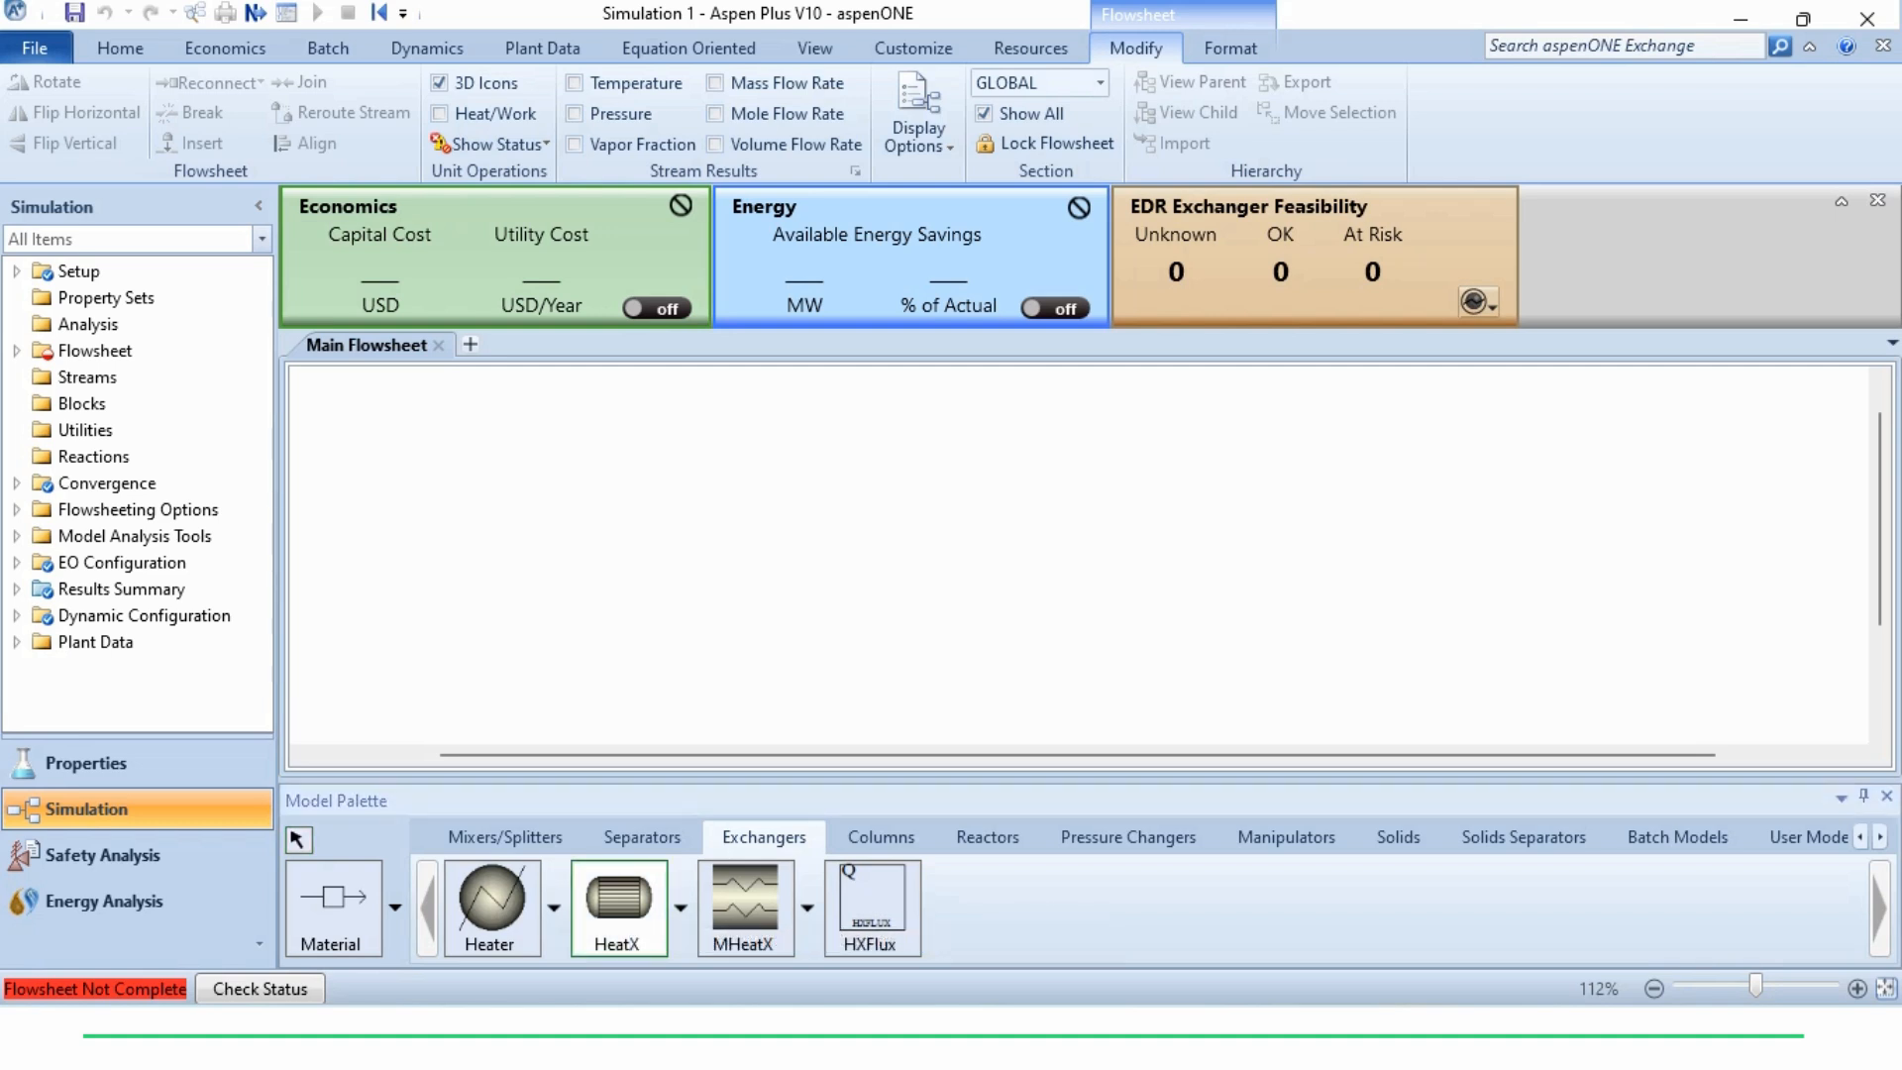
{"action": "left_click", "coordinate": [980, 519]}
{"action": "key", "text": "Escape"}
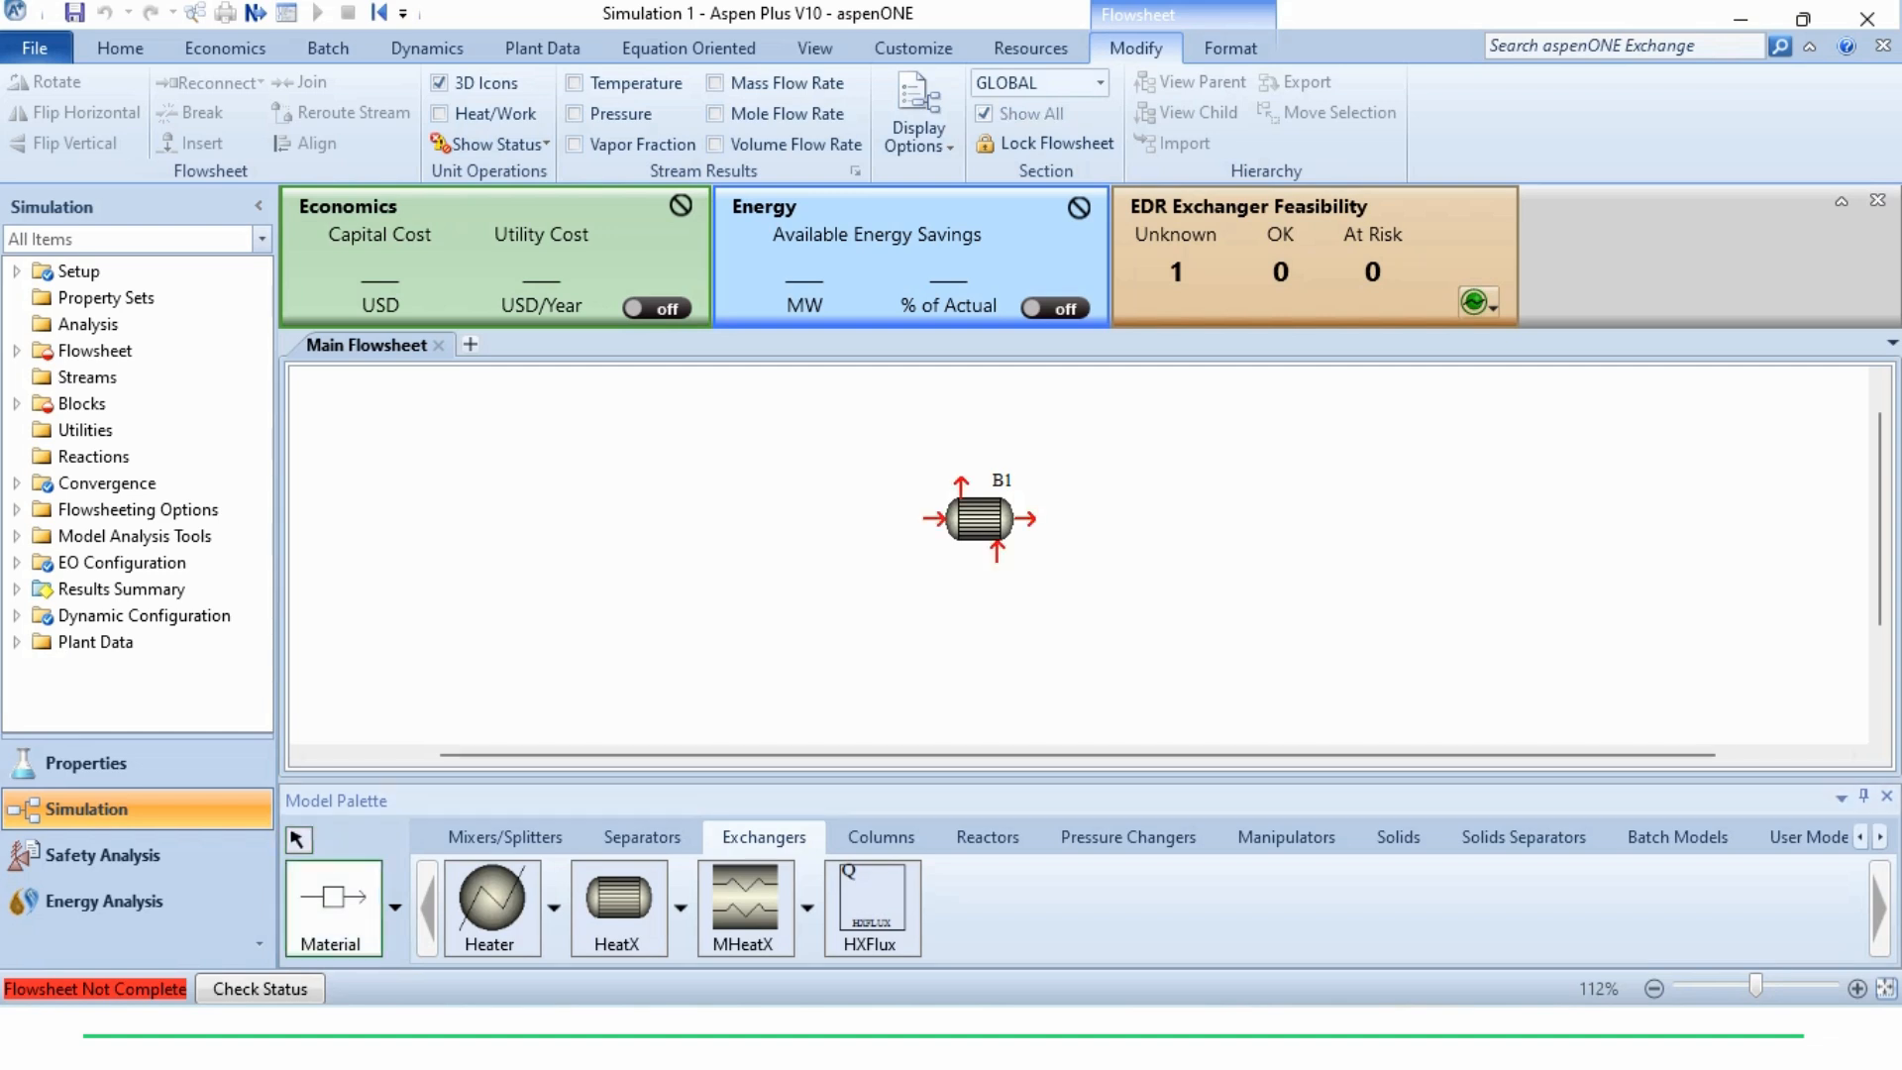
Connect a material stream to the exchanger's hot inlet below and another to its hot outlet above
{"action": "left_click", "coordinate": [1181, 676]}
{"action": "left_click", "coordinate": [962, 485]}
{"action": "left_click", "coordinate": [755, 394]}
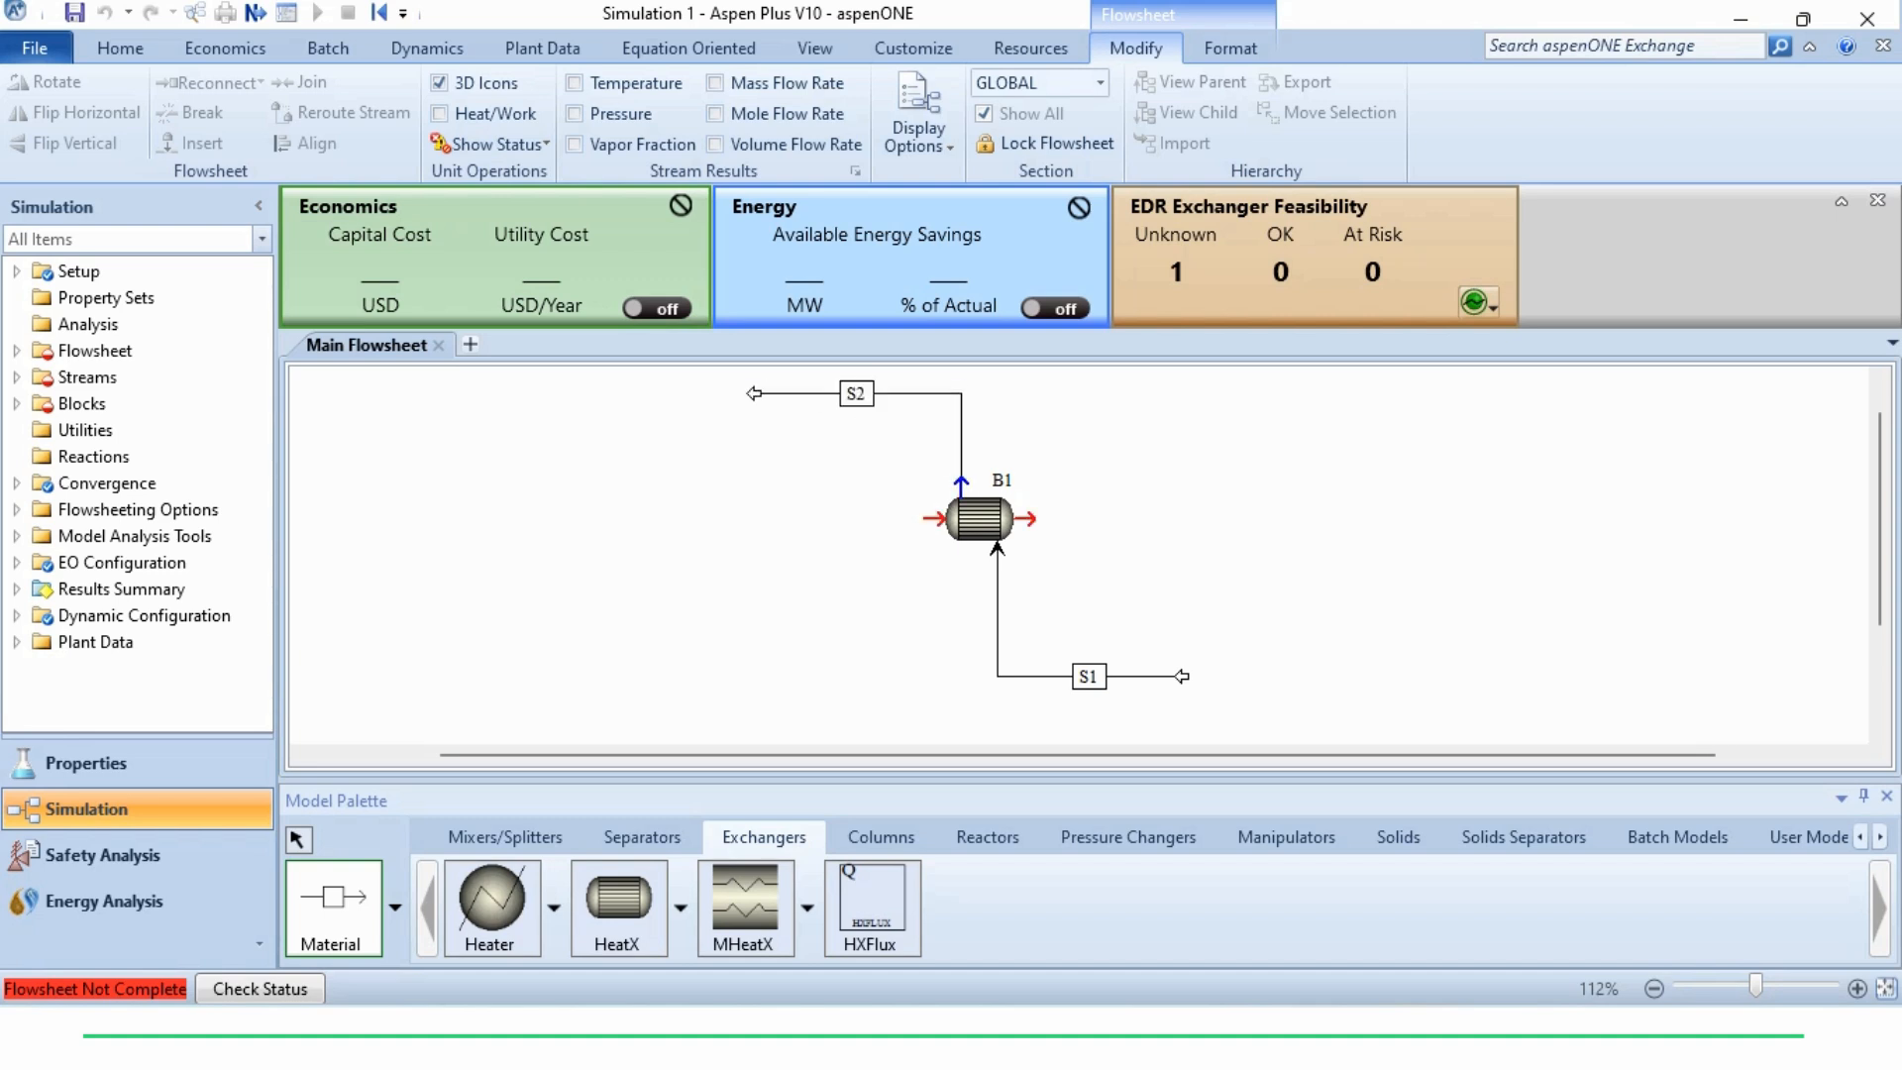
Connect horizontal material streams to the exchanger's cold inlet and cold outlet and straighten the flowsheet's stream lines
{"action": "left_click", "coordinate": [934, 519]}
{"action": "left_click", "coordinate": [755, 520]}
{"action": "left_click", "coordinate": [1026, 519]}
{"action": "left_click", "coordinate": [1177, 519]}
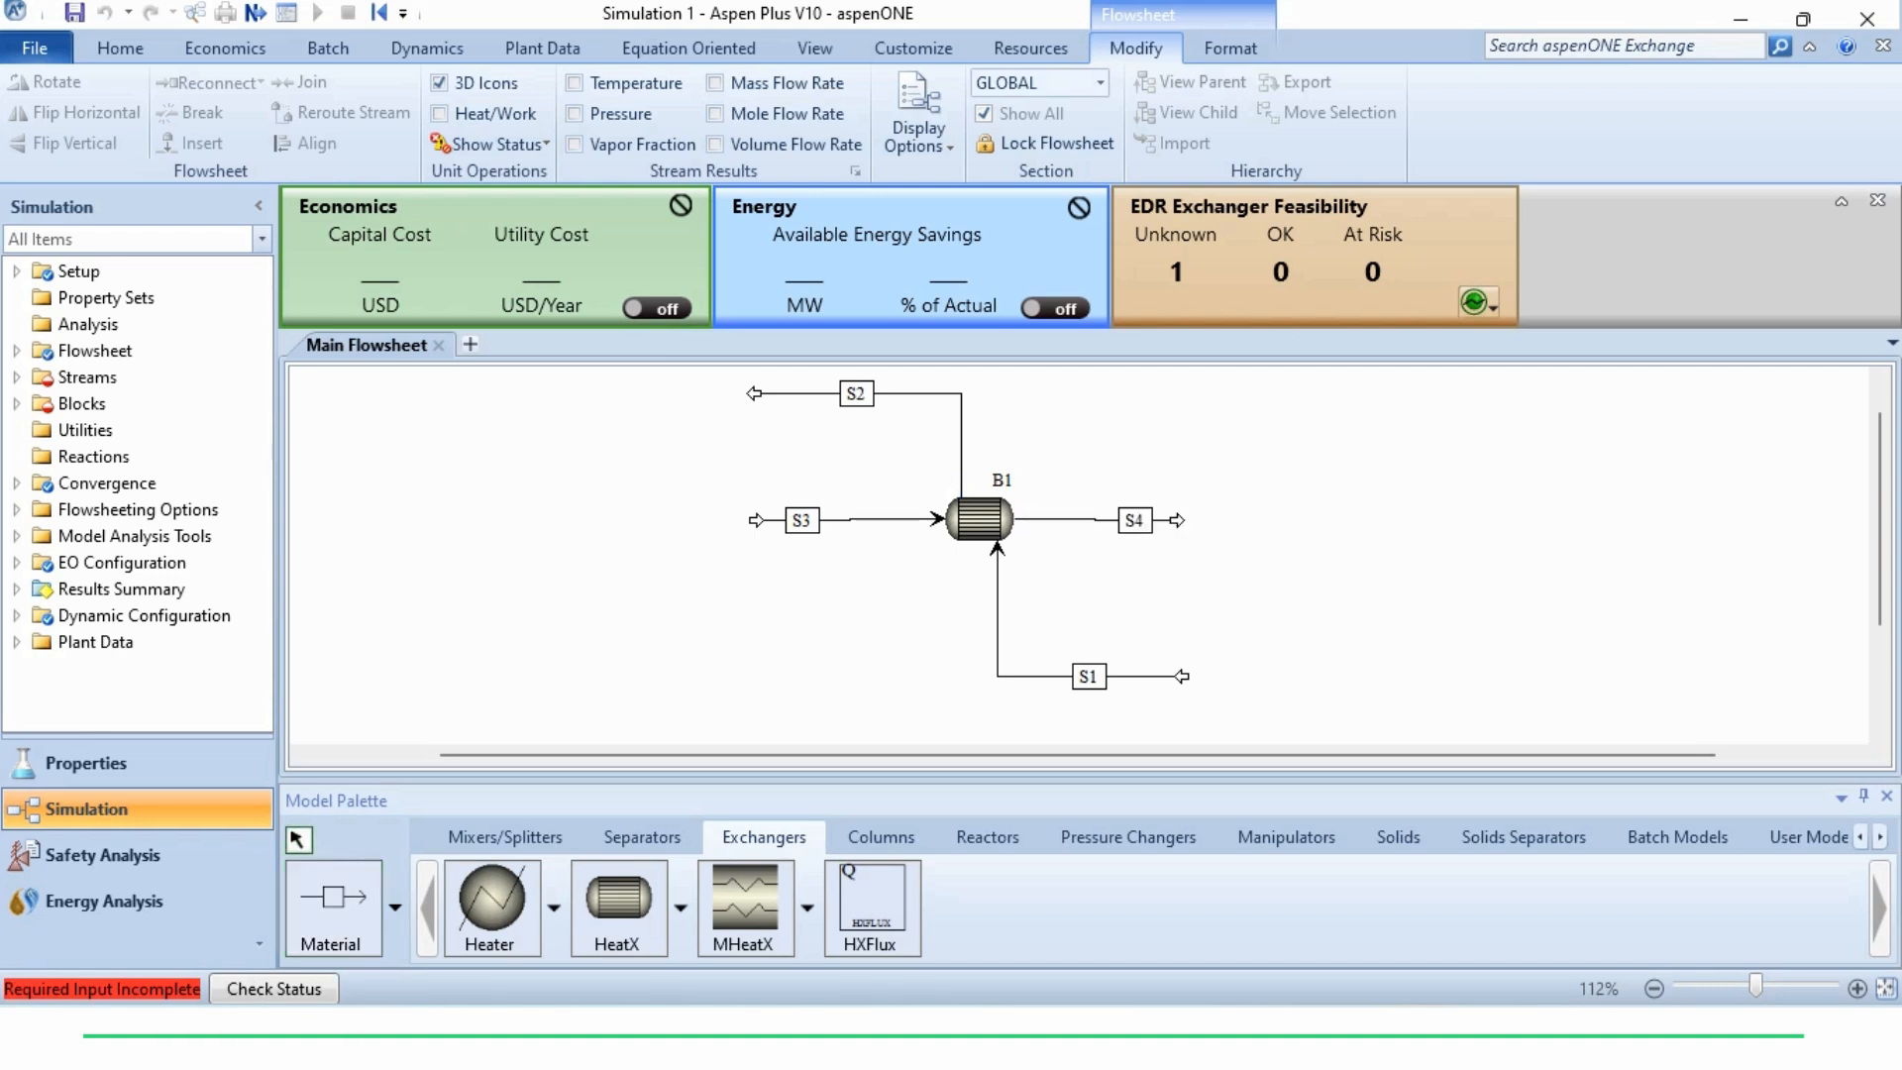
{"action": "key", "text": "ctrl+a"}
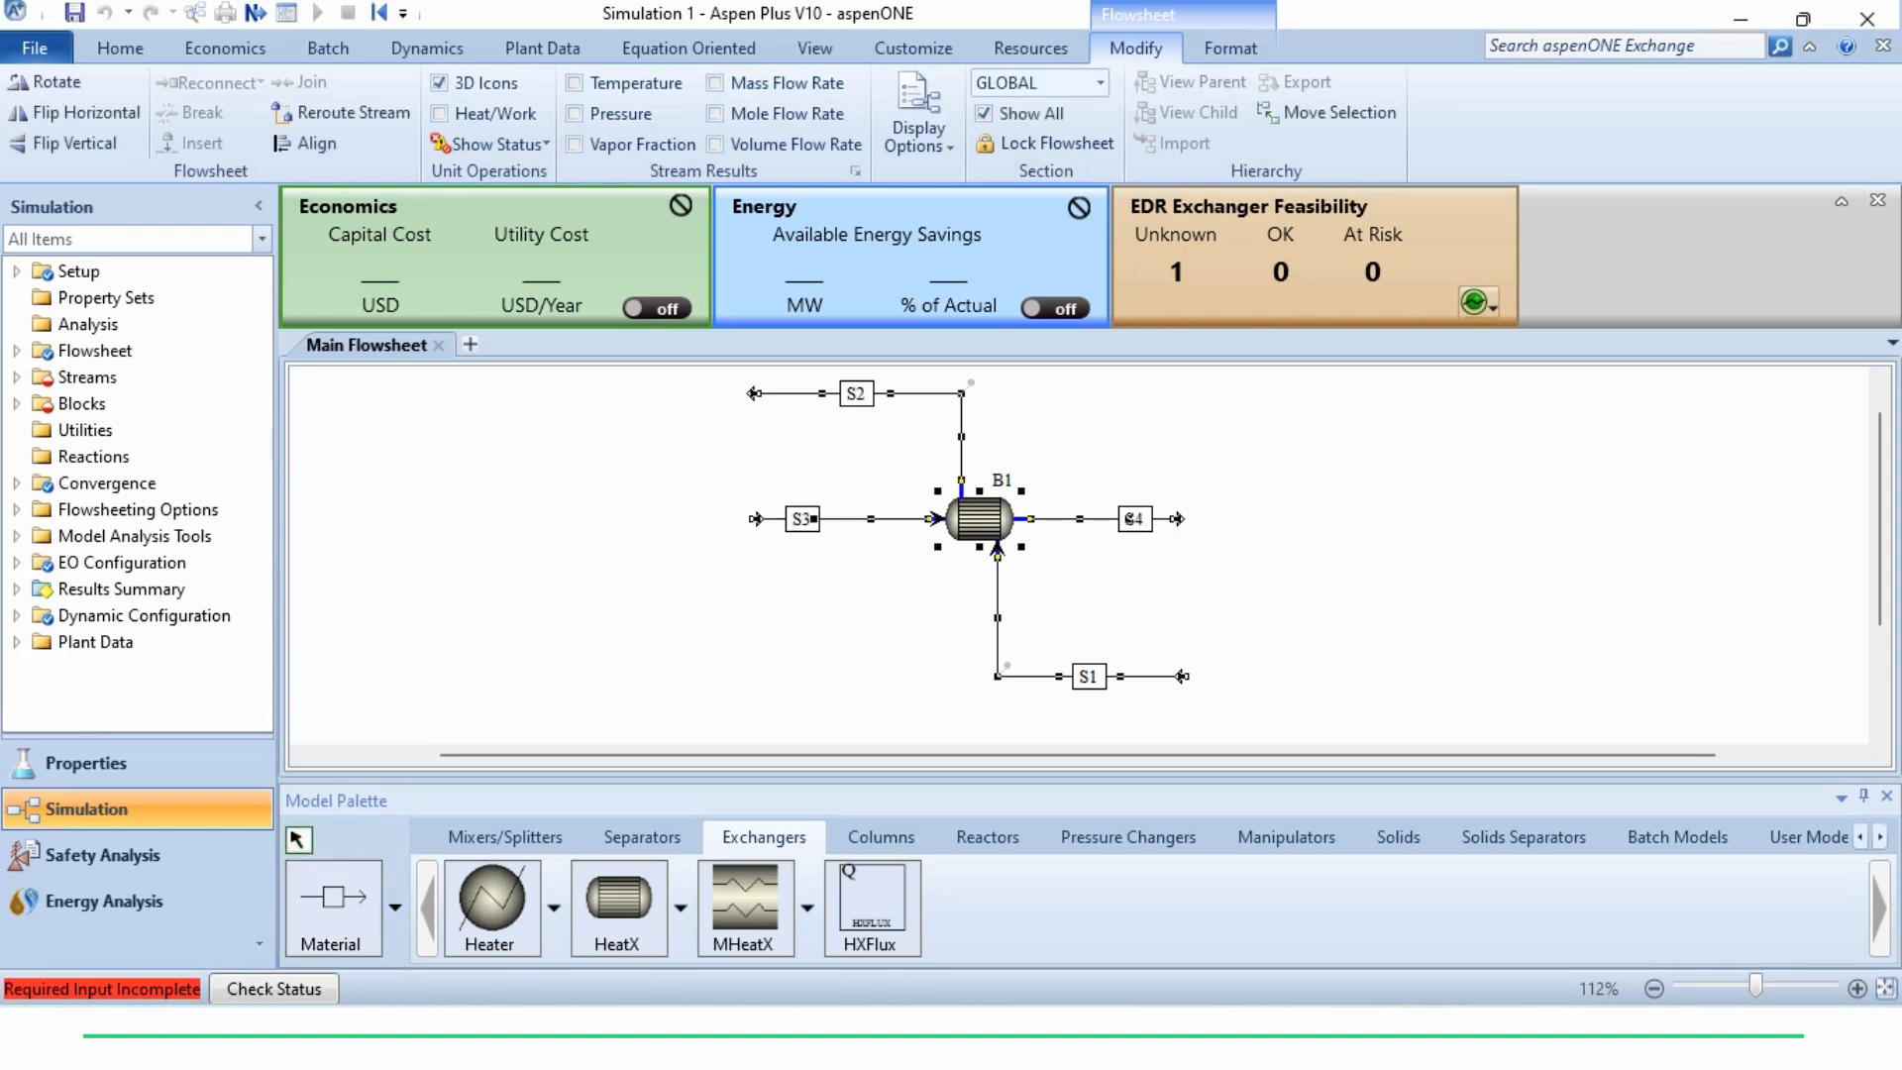
{"action": "key", "text": "Escape"}
Rename the hot inlet stream H-IN and the hot outlet stream H-OUT
{"action": "double_click", "coordinate": [1089, 676]}
{"action": "type", "text": "H-IN"}
{"action": "key", "text": "Return"}
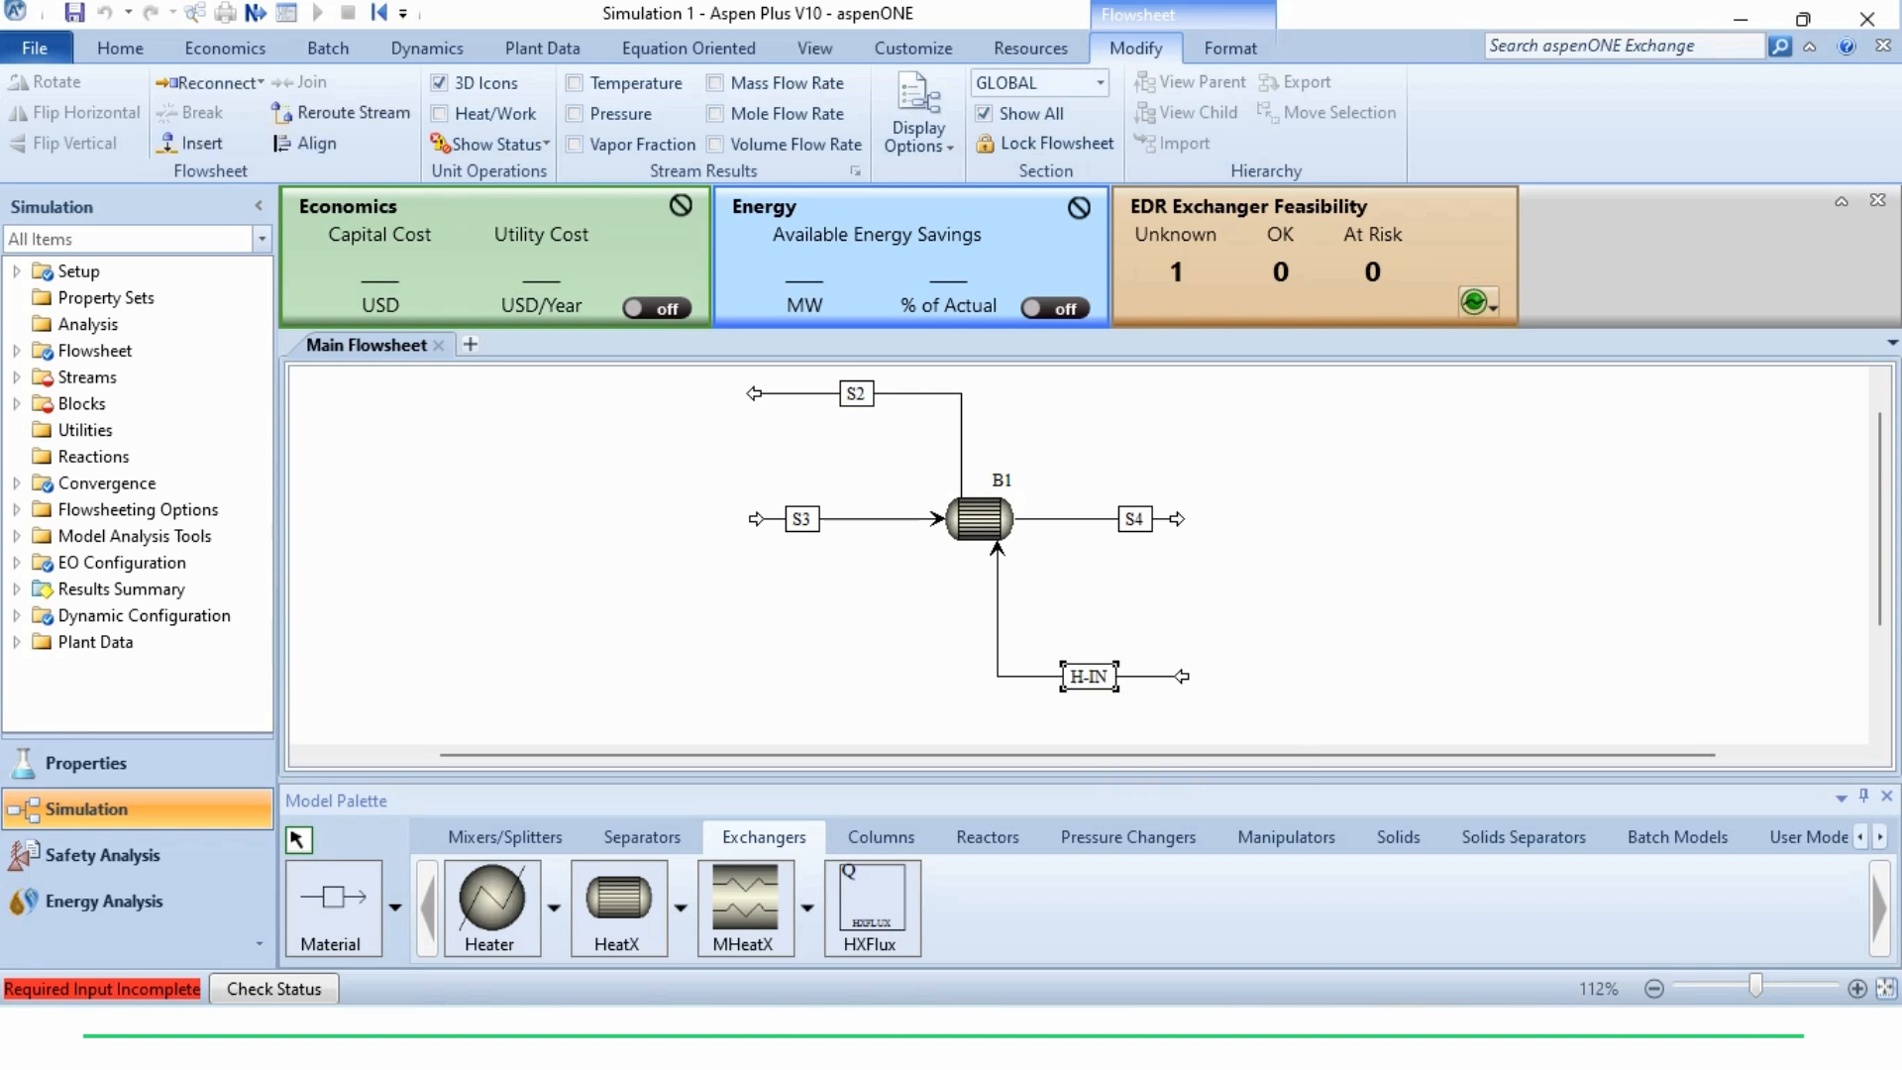
{"action": "double_click", "coordinate": [857, 393]}
{"action": "type", "text": "H-OUT"}
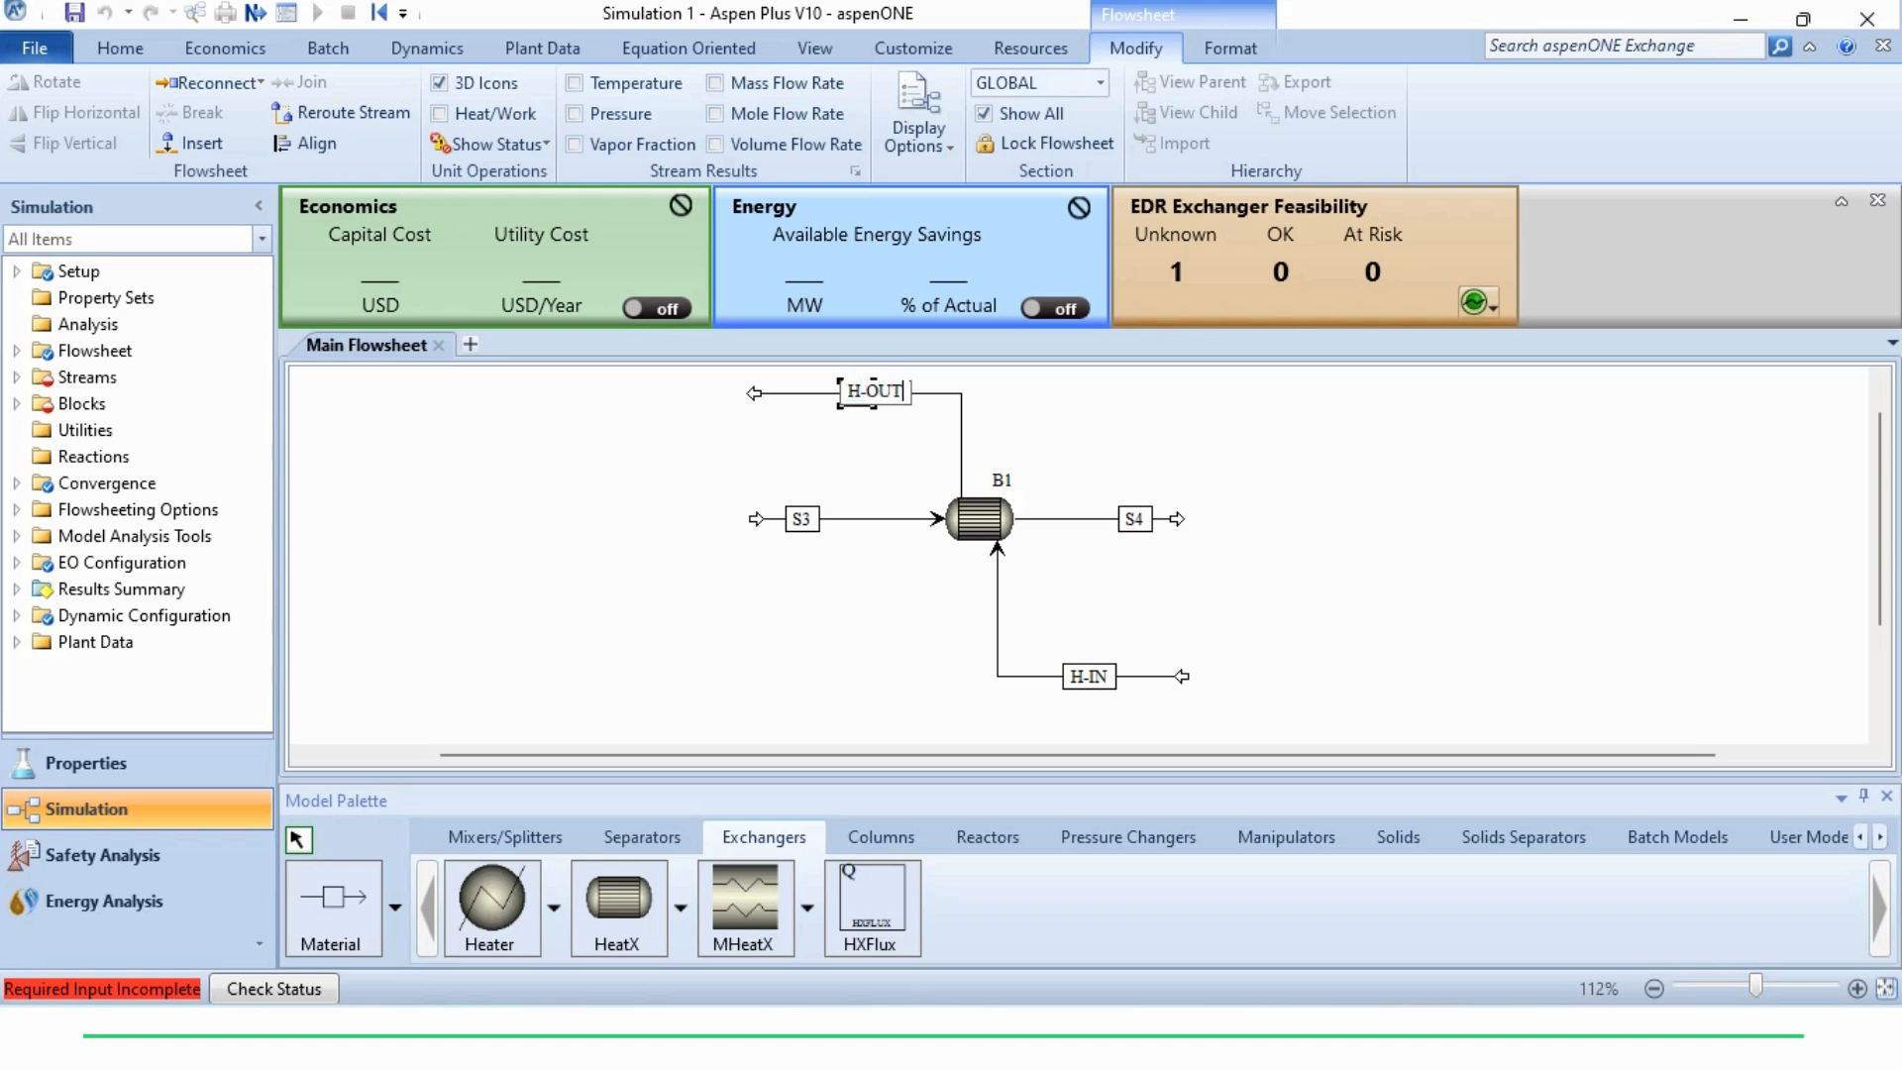
{"action": "key", "text": "Return"}
Rename the cold inlet stream C-IN and the cold outlet stream C-OUT
{"action": "double_click", "coordinate": [801, 519]}
{"action": "type", "text": "C-IN"}
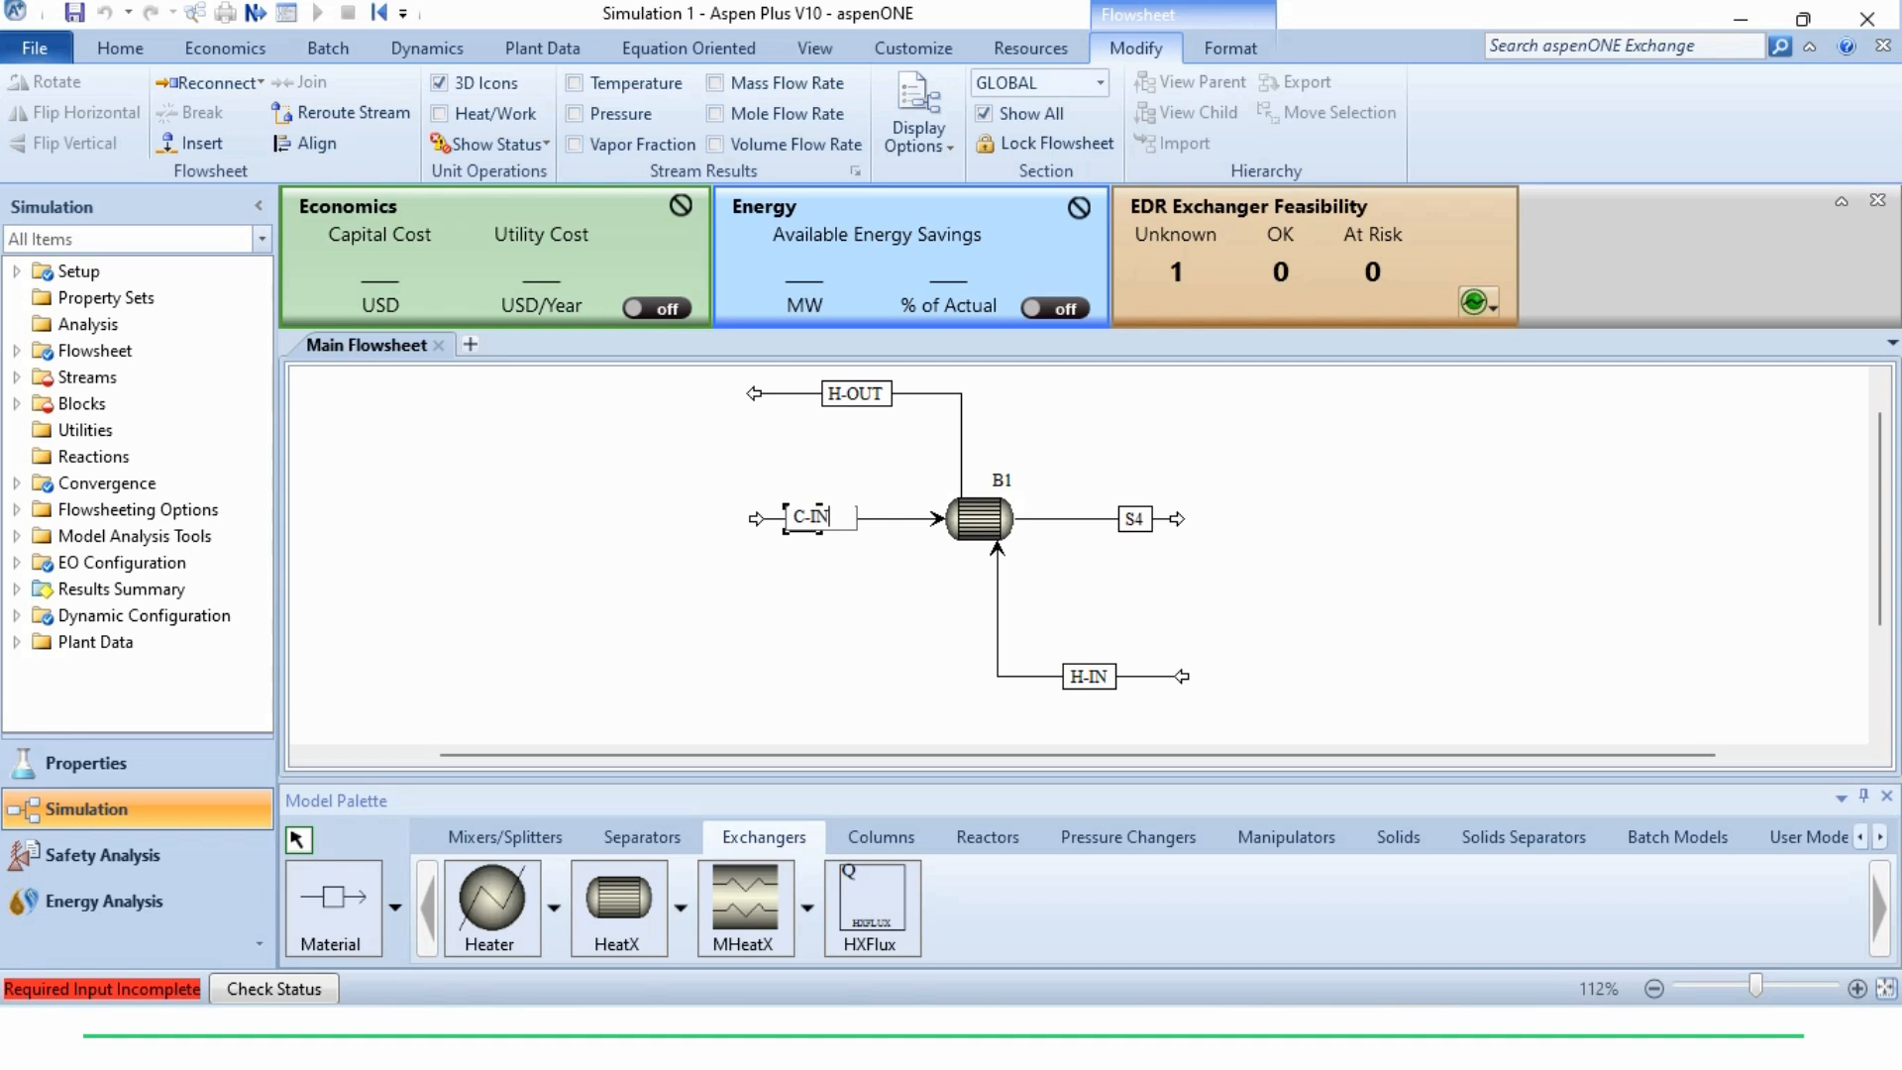
{"action": "key", "text": "Return"}
{"action": "left_click", "coordinate": [1135, 519]}
{"action": "double_click", "coordinate": [1134, 519]}
{"action": "type", "text": "C-OUT"}
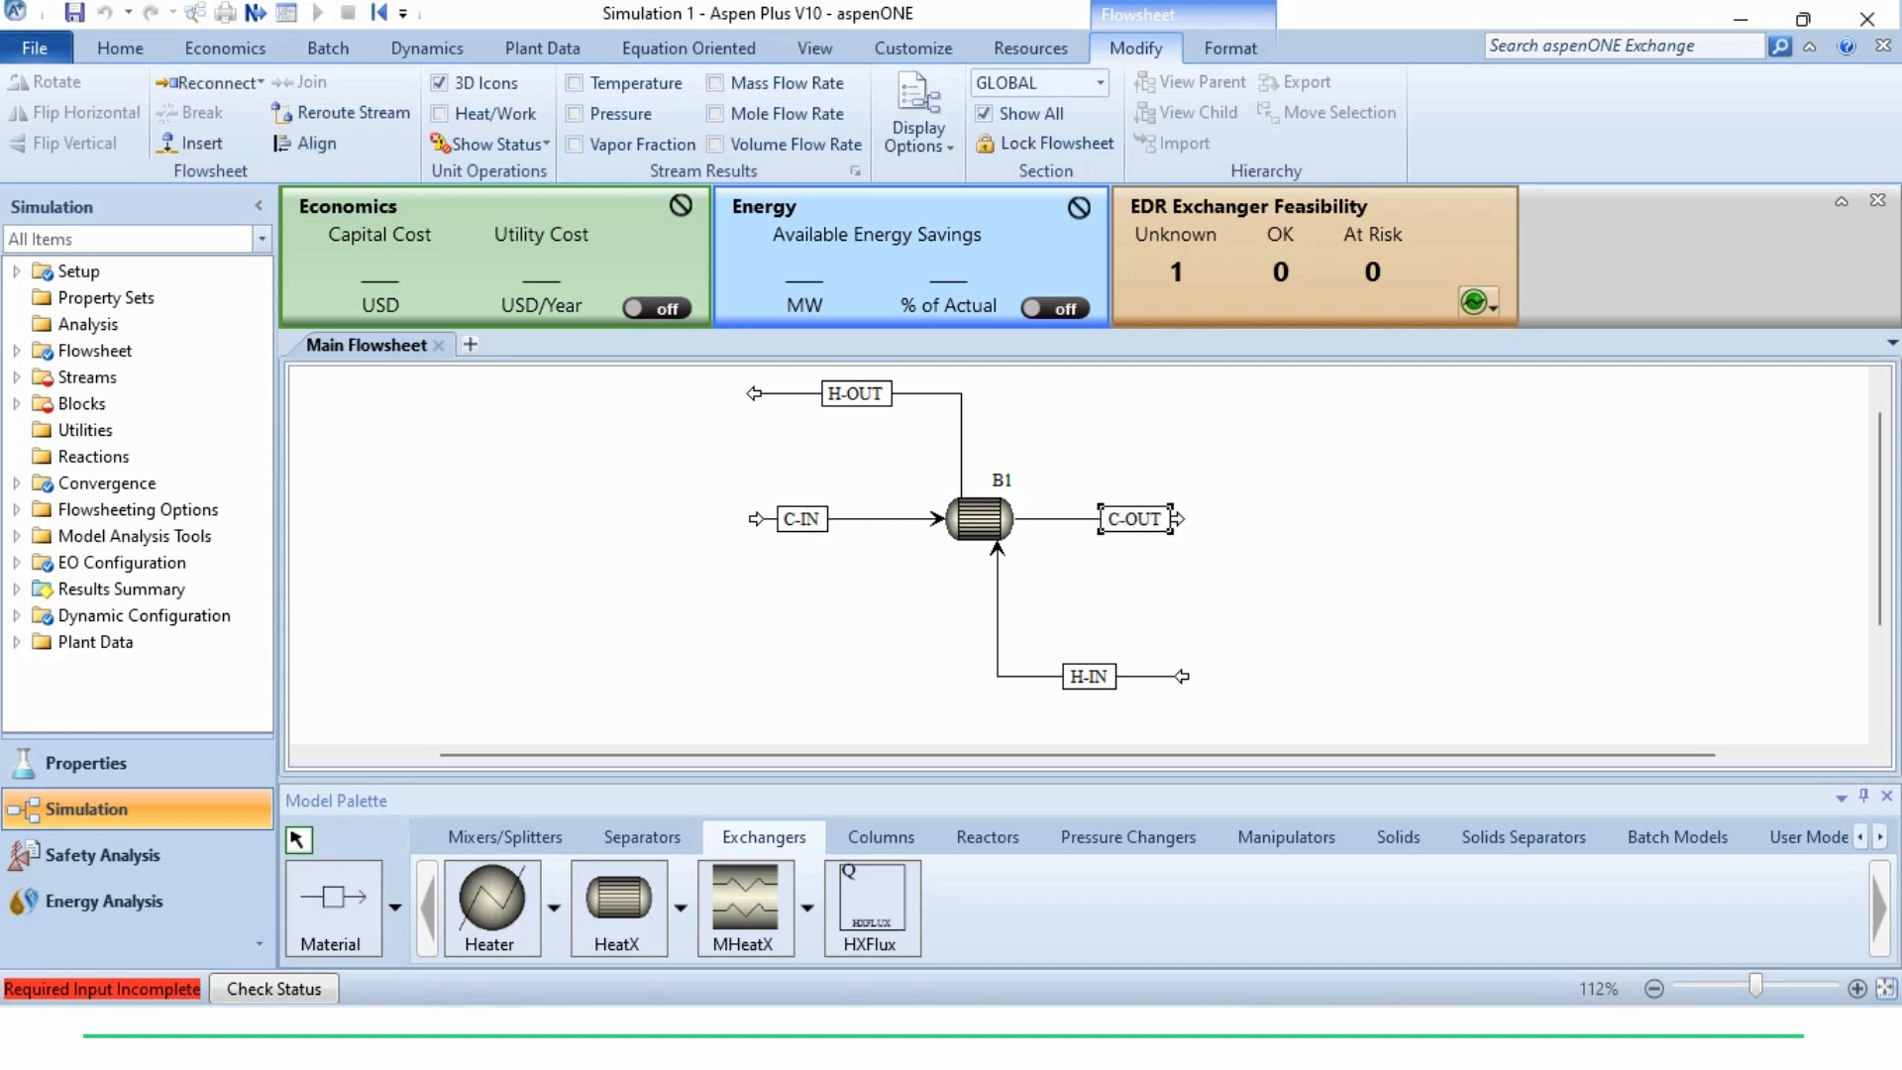
{"action": "key", "text": "Return"}
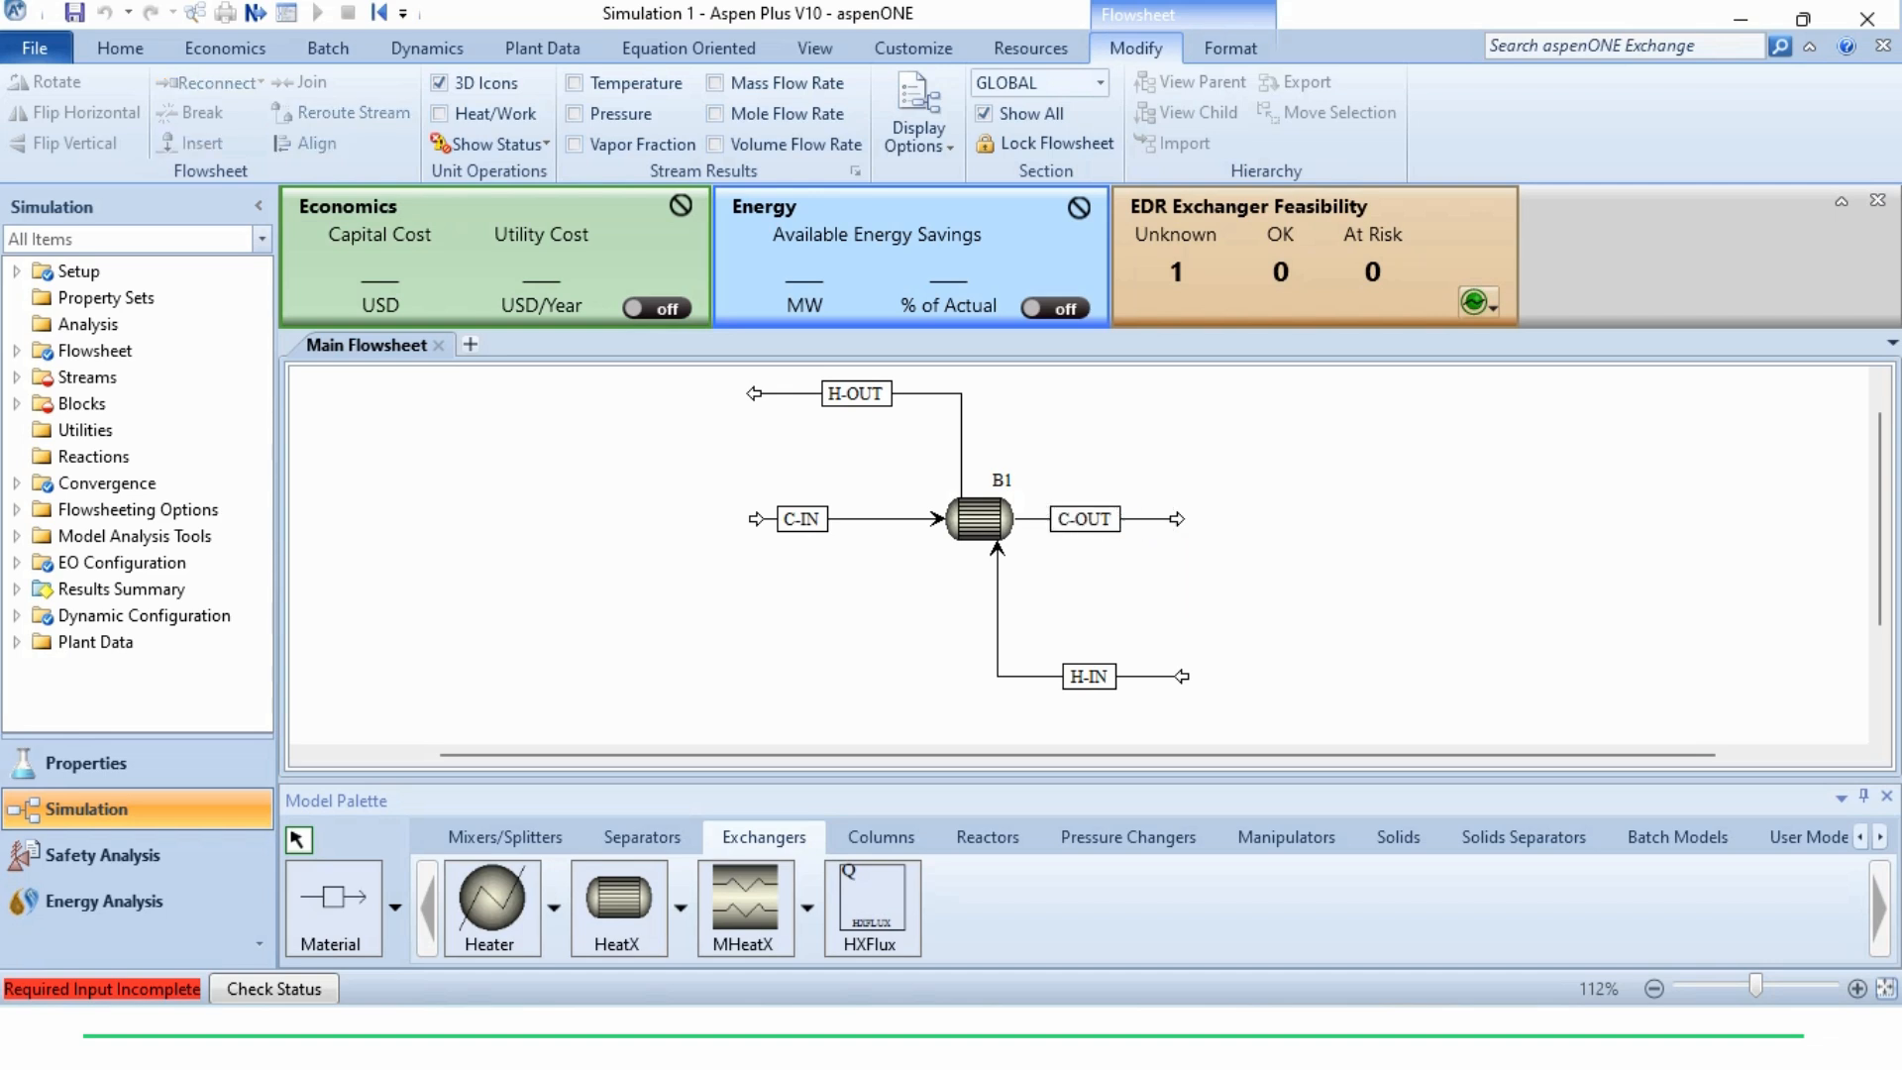
Rename the heat exchanger block HEX
{"action": "double_click", "coordinate": [1002, 481]}
{"action": "type", "text": "HEX"}
{"action": "key", "text": "Return"}
Open the H-IN stream's specifications and set its flash type to Vapor Fraction and Pressure
{"action": "left_click", "coordinate": [999, 674]}
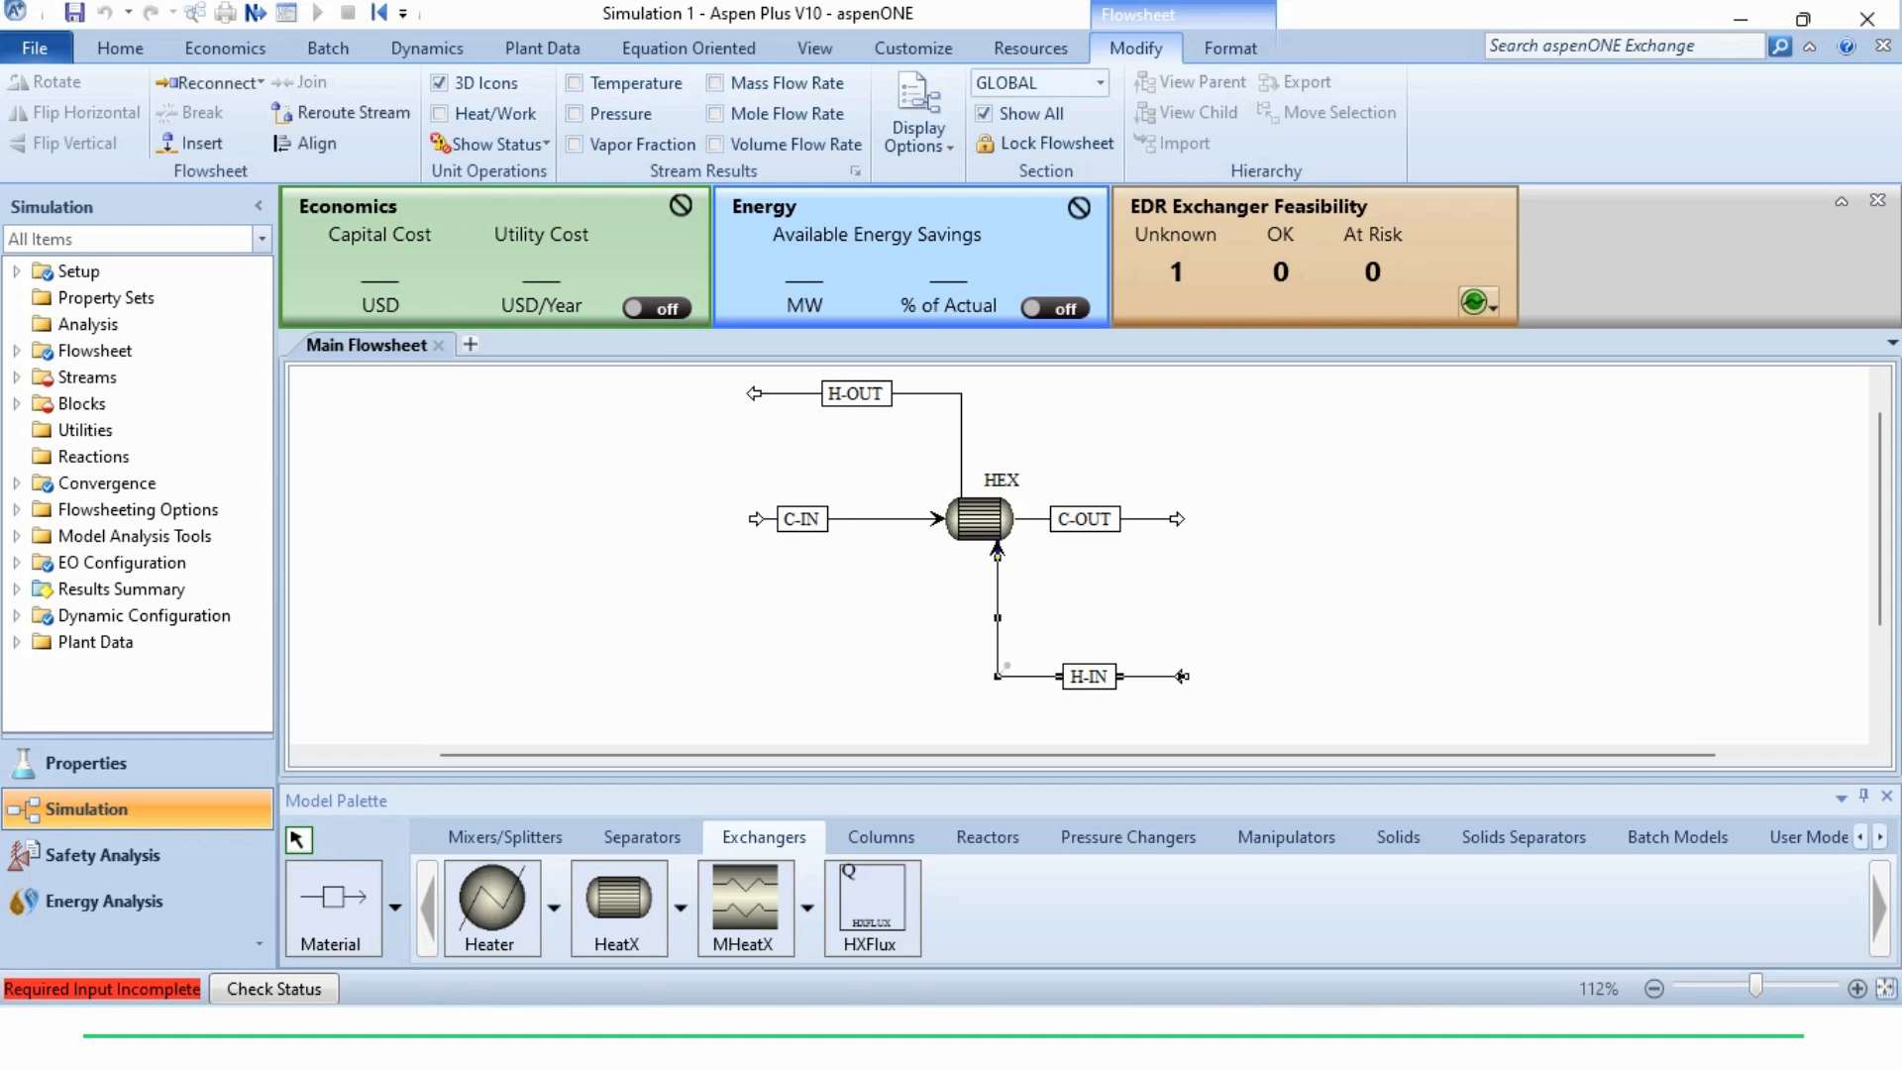
{"action": "double_click", "coordinate": [1000, 675]}
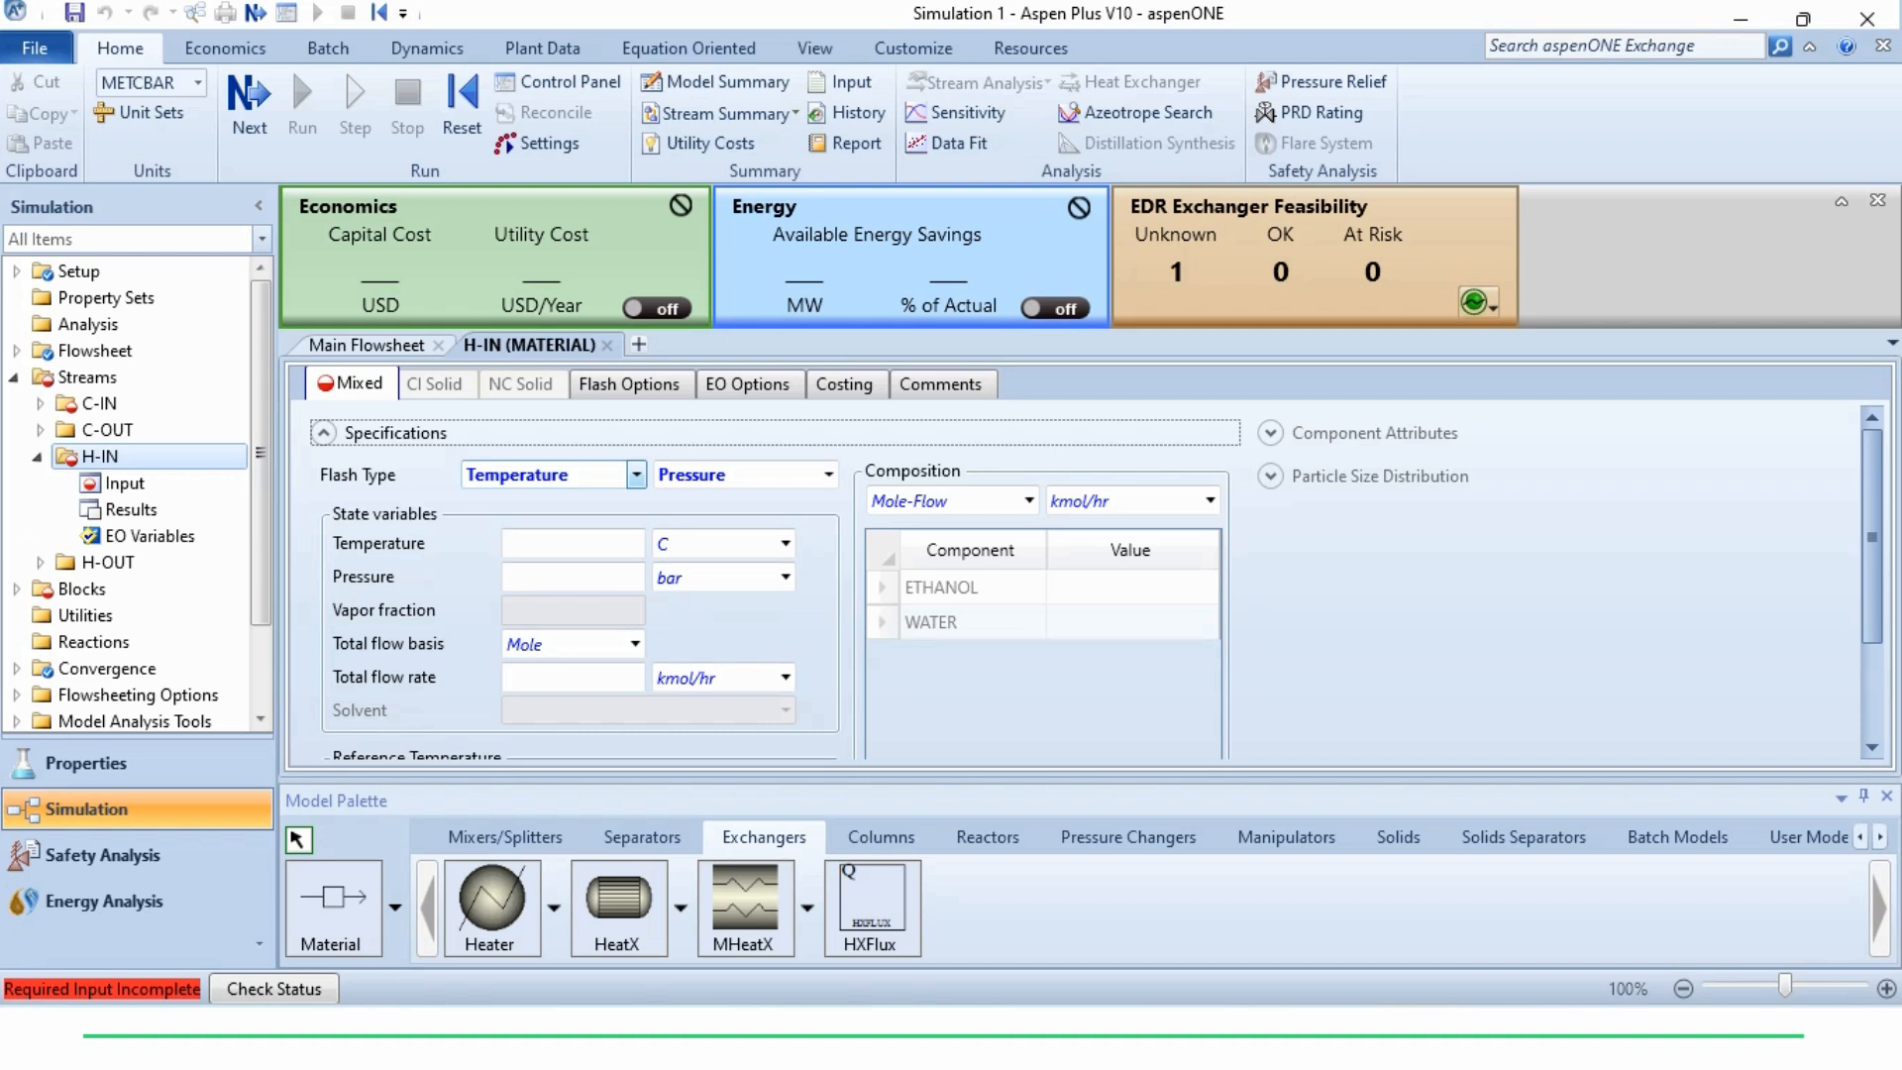
{"action": "left_click", "coordinate": [636, 475]}
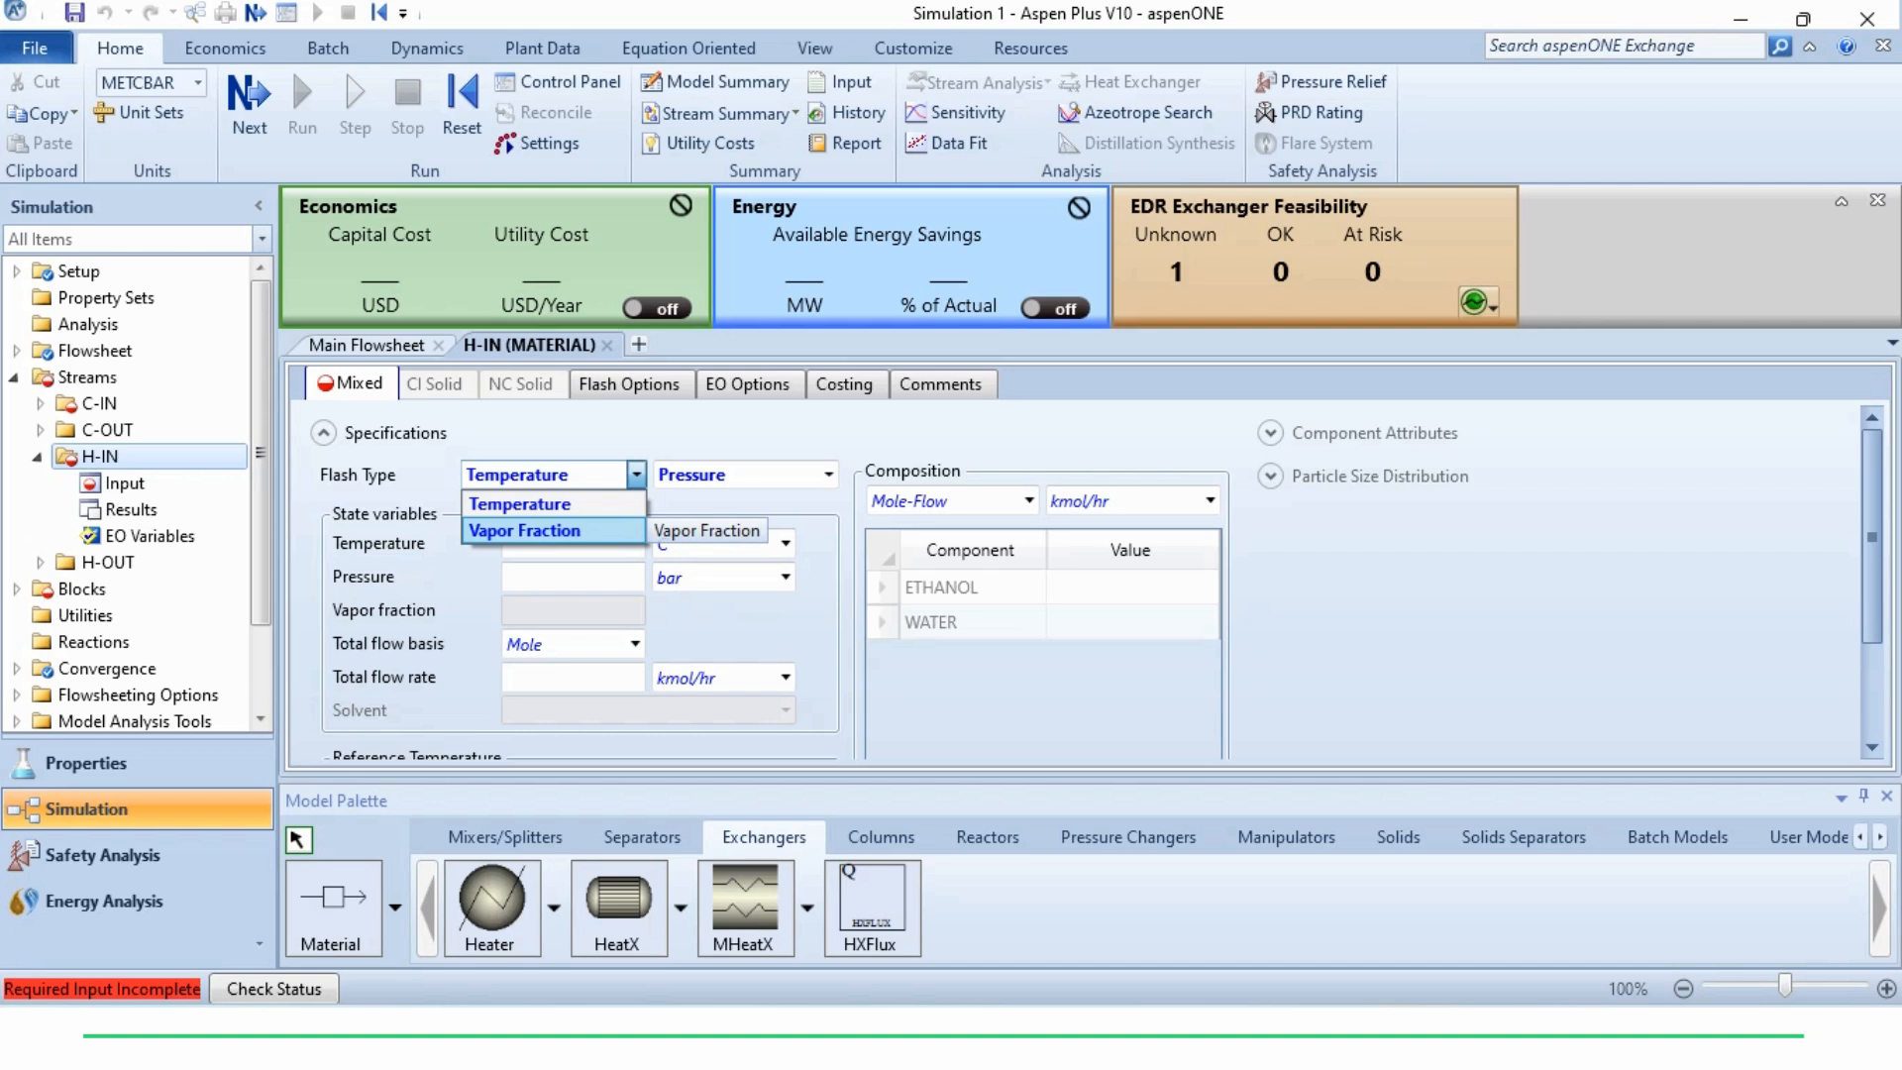
{"action": "left_click", "coordinate": [525, 531]}
Set the H-IN stream's pressure to 300 kPa, vapor fraction to 1 and total flow rate to 50 kmol/hr
{"action": "left_click", "coordinate": [573, 576]}
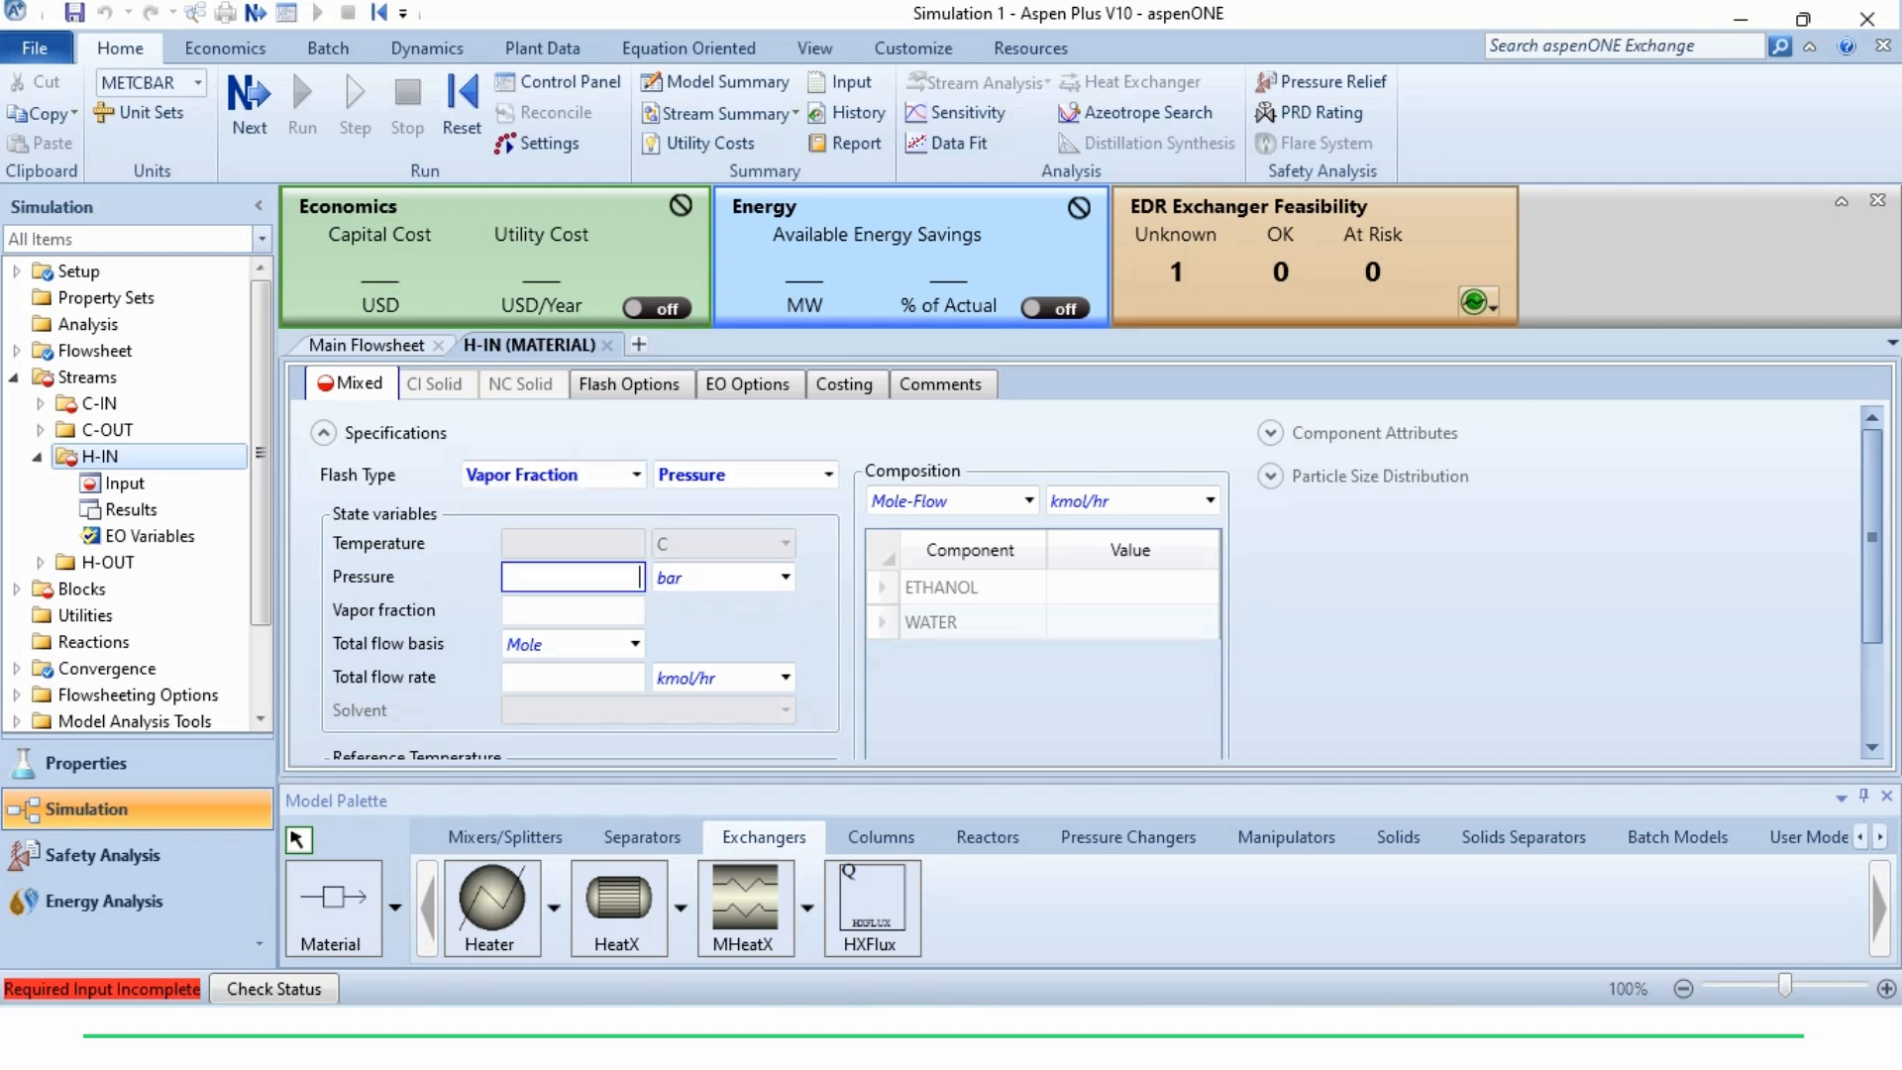
{"action": "type", "text": "300"}
{"action": "key", "text": "Tab"}
{"action": "key", "text": "k"}
{"action": "key", "text": "p"}
{"action": "key", "text": "Tab"}
{"action": "type", "text": "1"}
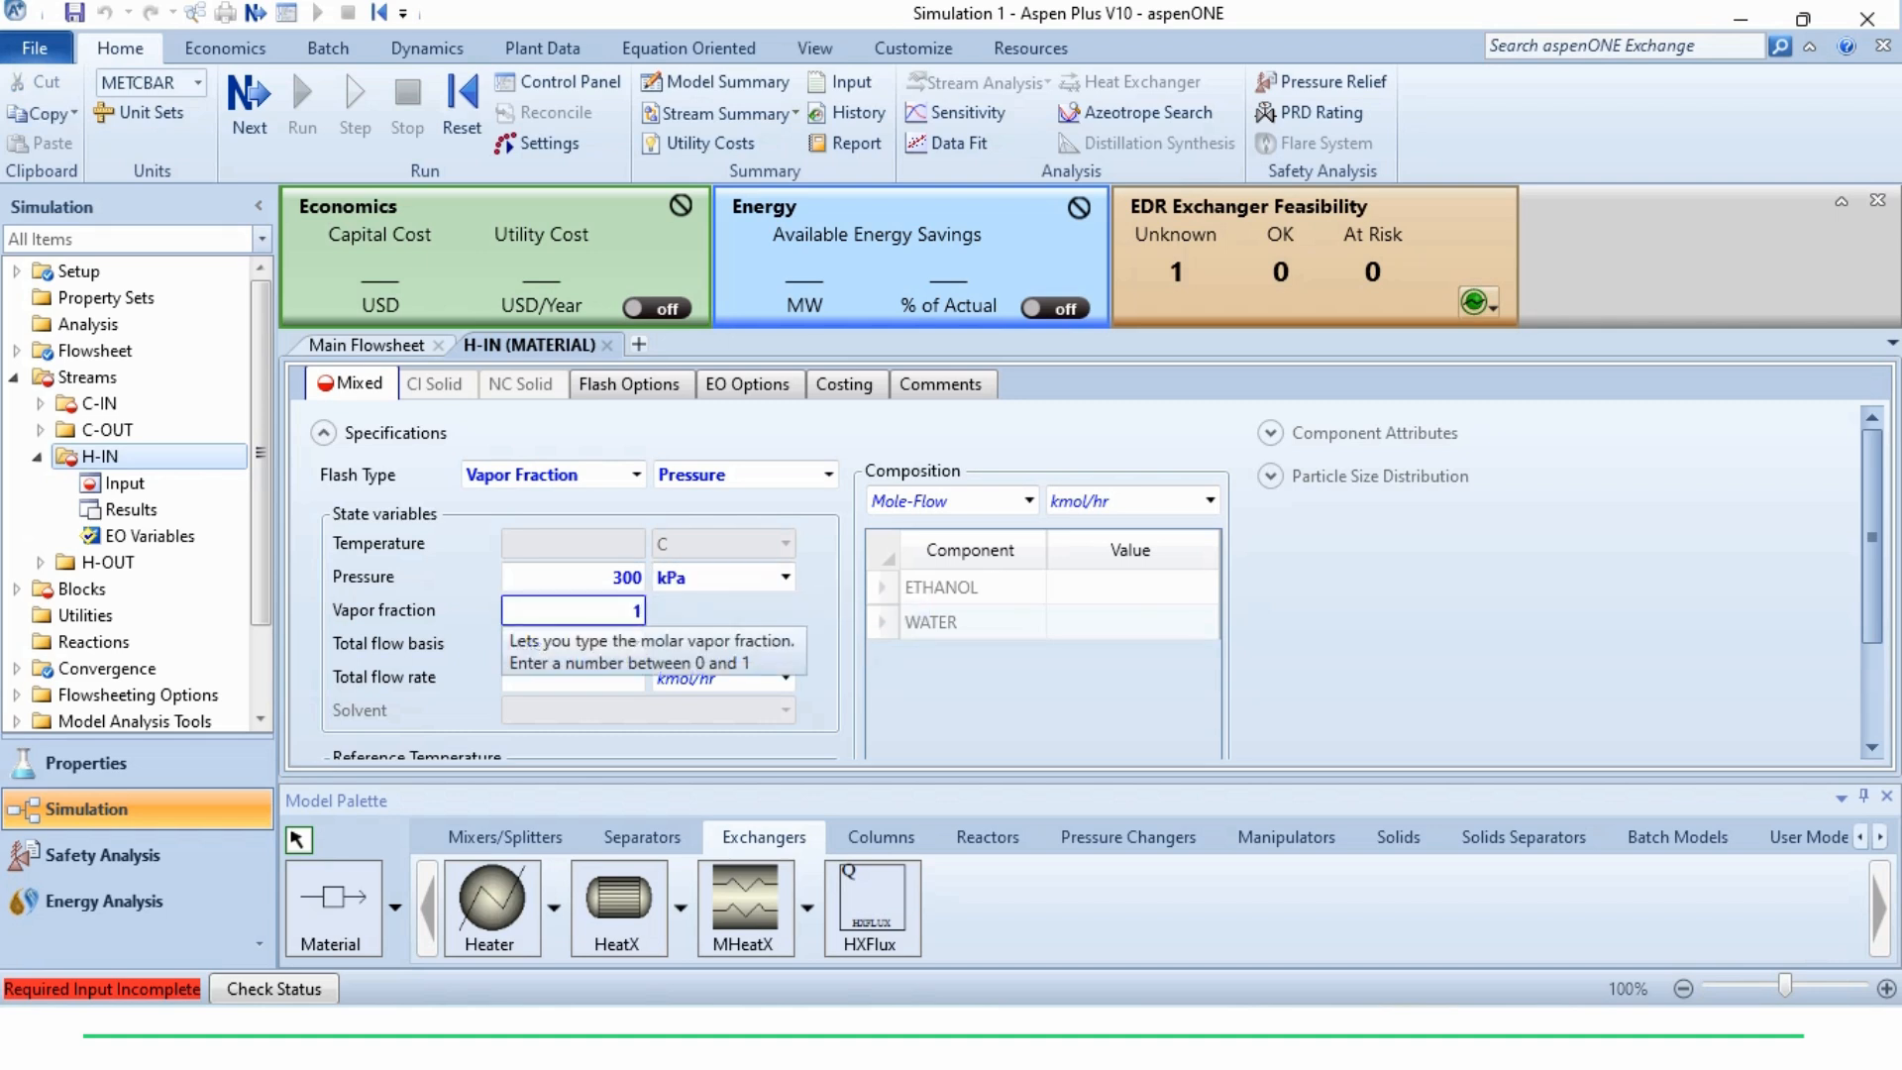
{"action": "key", "text": "Tab"}
{"action": "key", "text": "Tab"}
{"action": "type", "text": "50"}
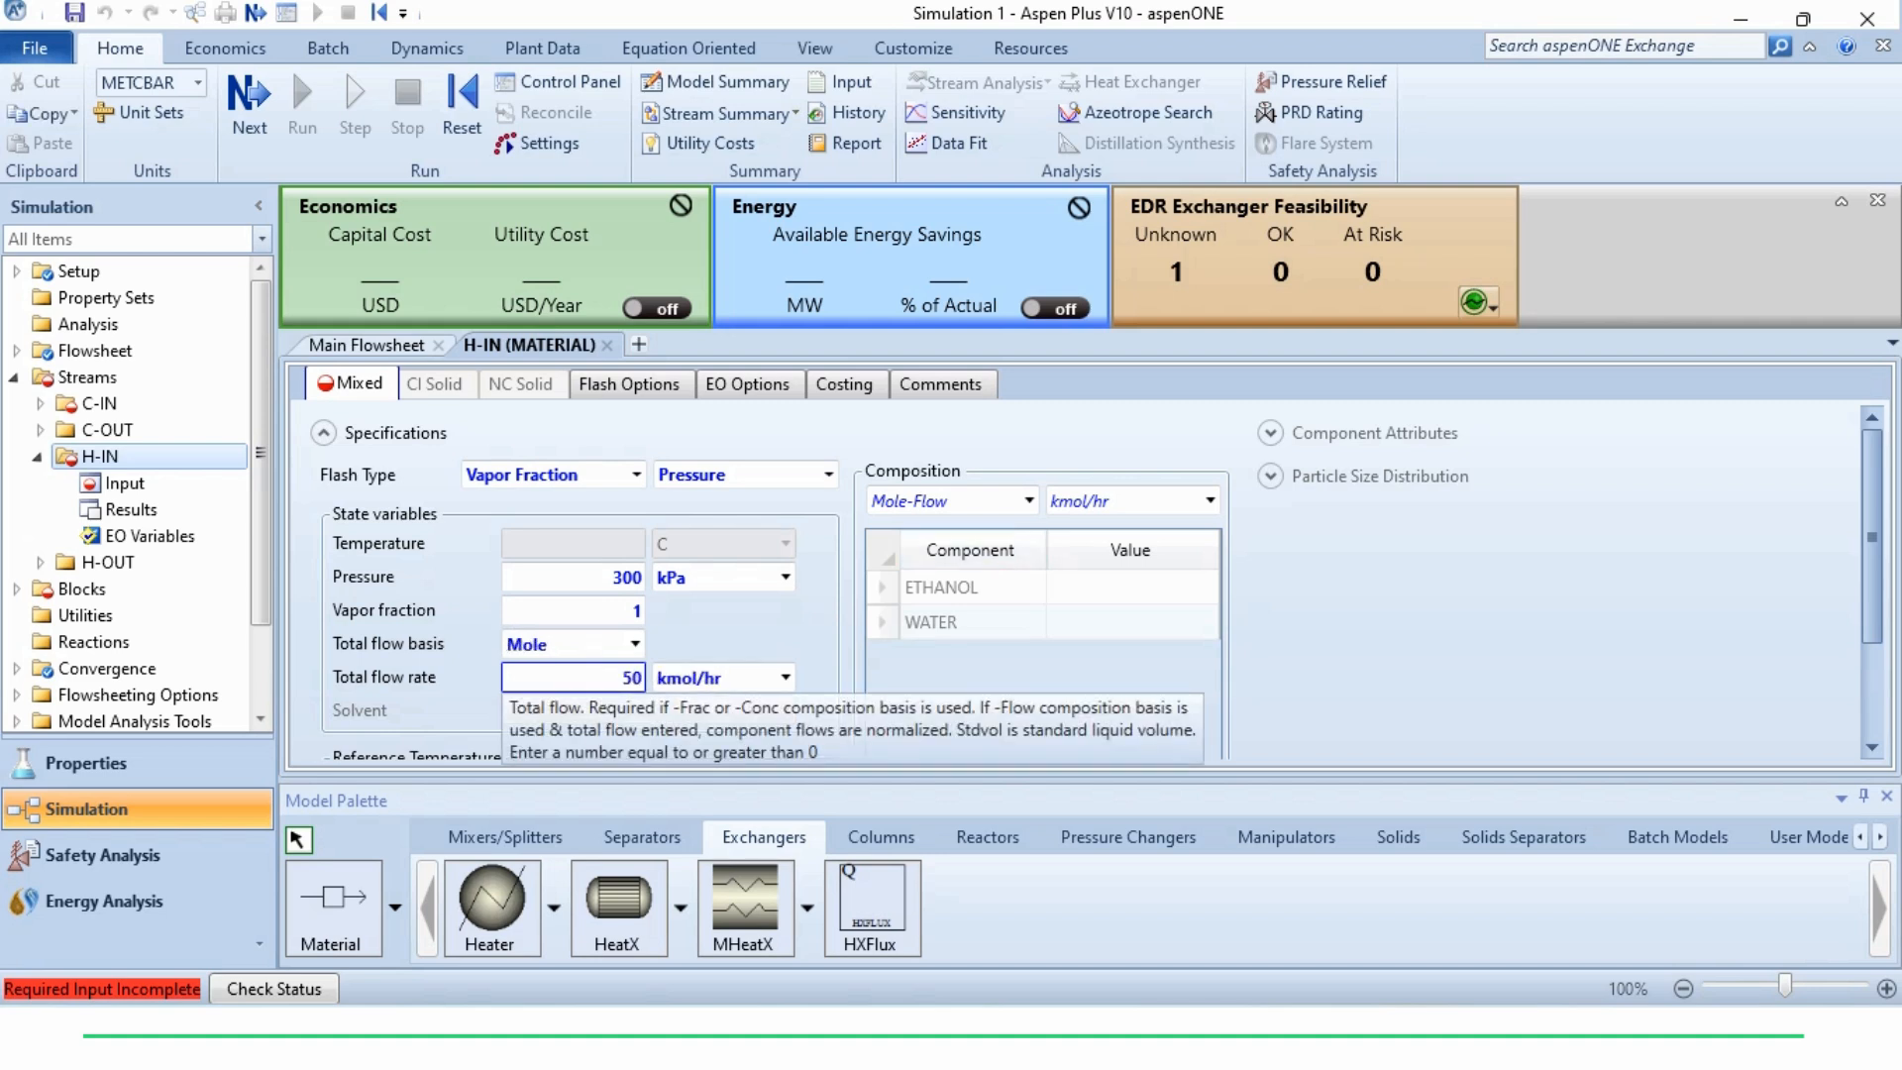
Define the H-IN composition as Mole-Frac with ETHANOL 1 and WATER 0
{"action": "left_click", "coordinate": [1029, 501]}
{"action": "key", "text": "Down"}
{"action": "key", "text": "Down"}
{"action": "key", "text": "Down"}
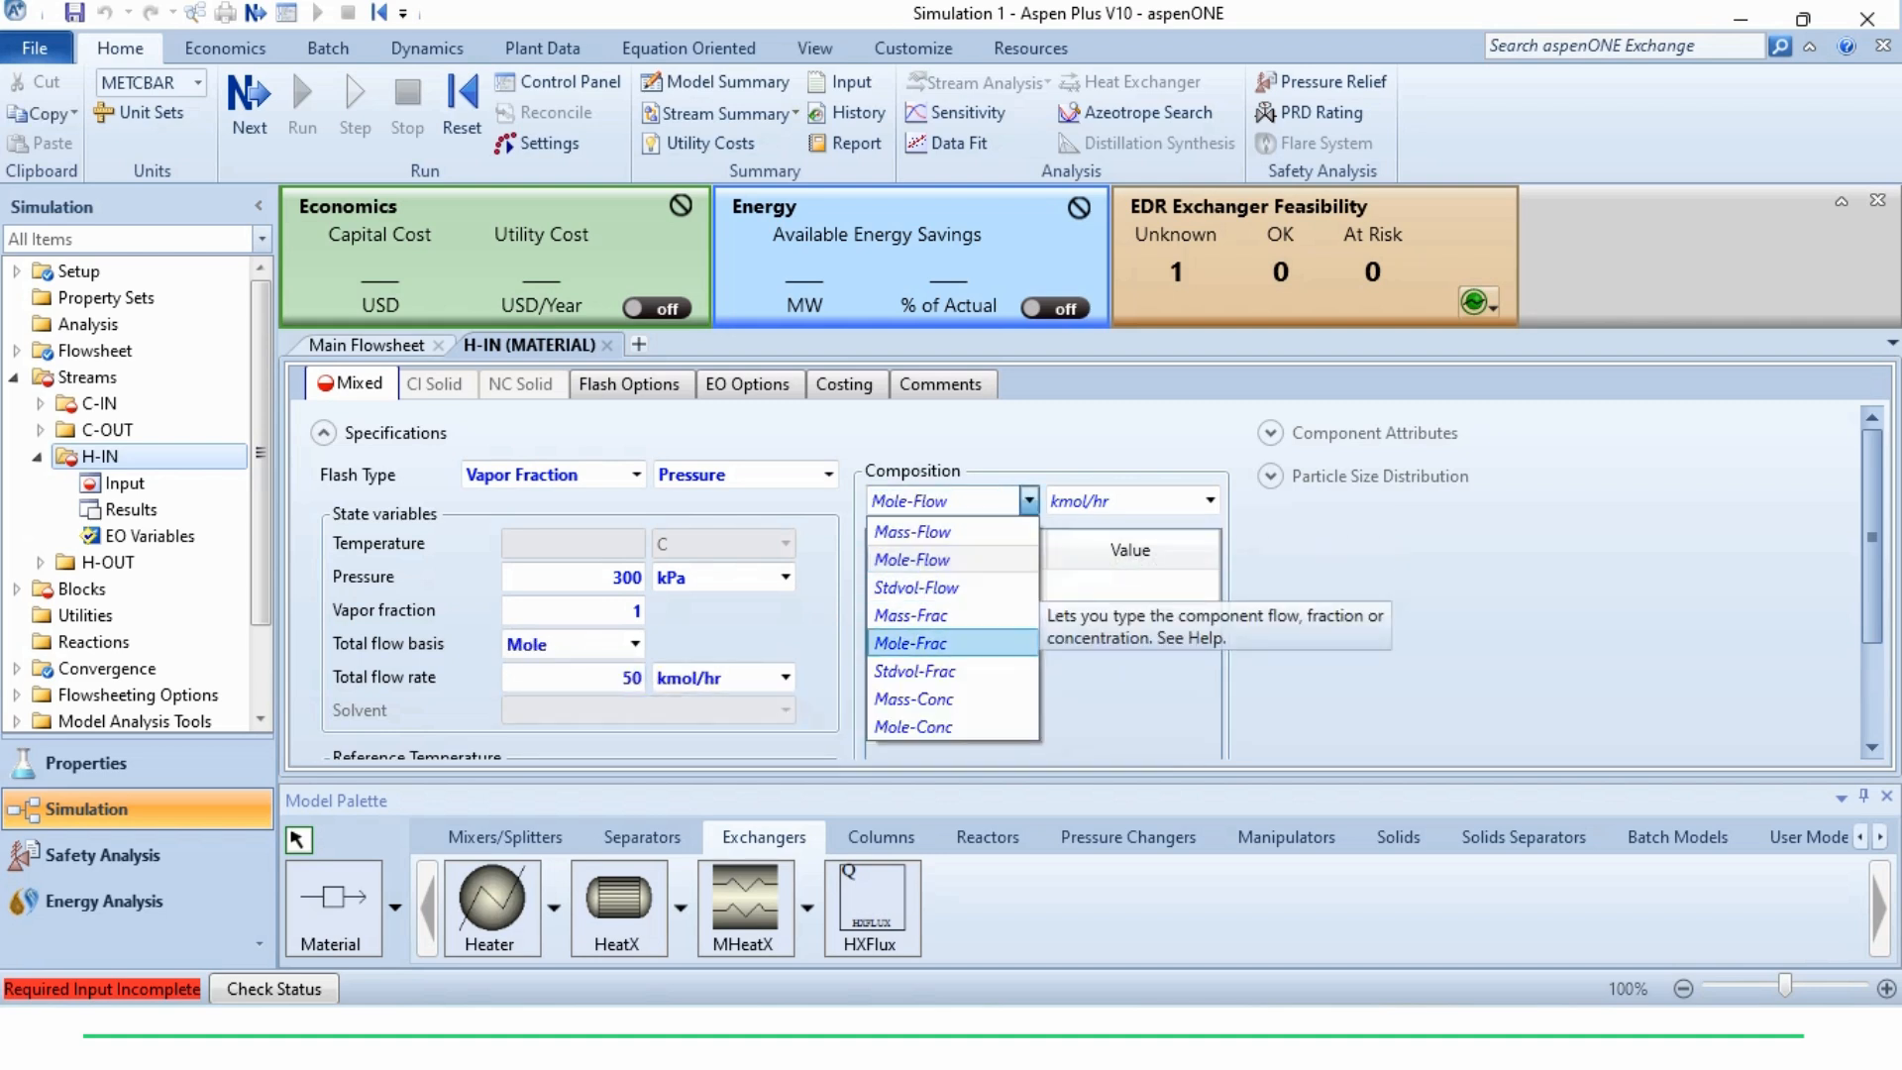
{"action": "key", "text": "Return"}
{"action": "left_click", "coordinate": [1130, 587]}
{"action": "type", "text": "1"}
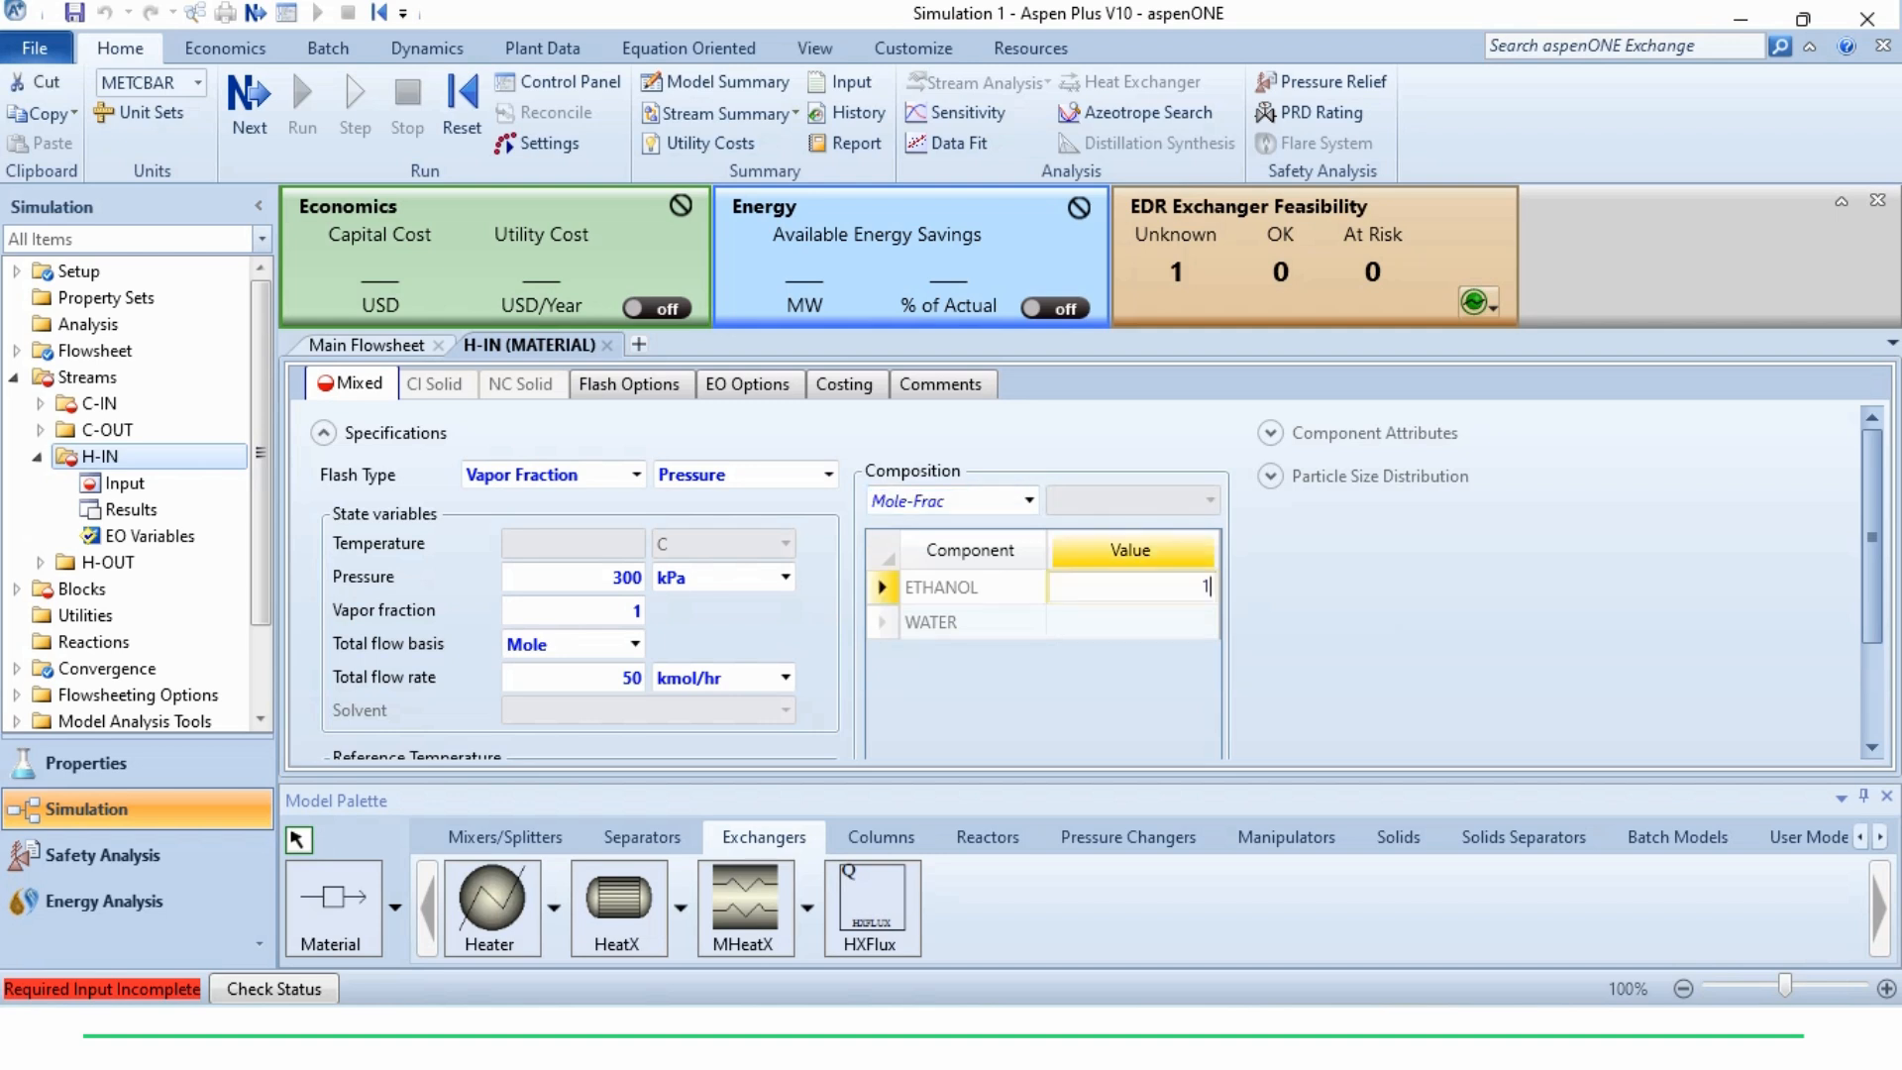
{"action": "key", "text": "Return"}
{"action": "type", "text": "0"}
{"action": "key", "text": "Return"}
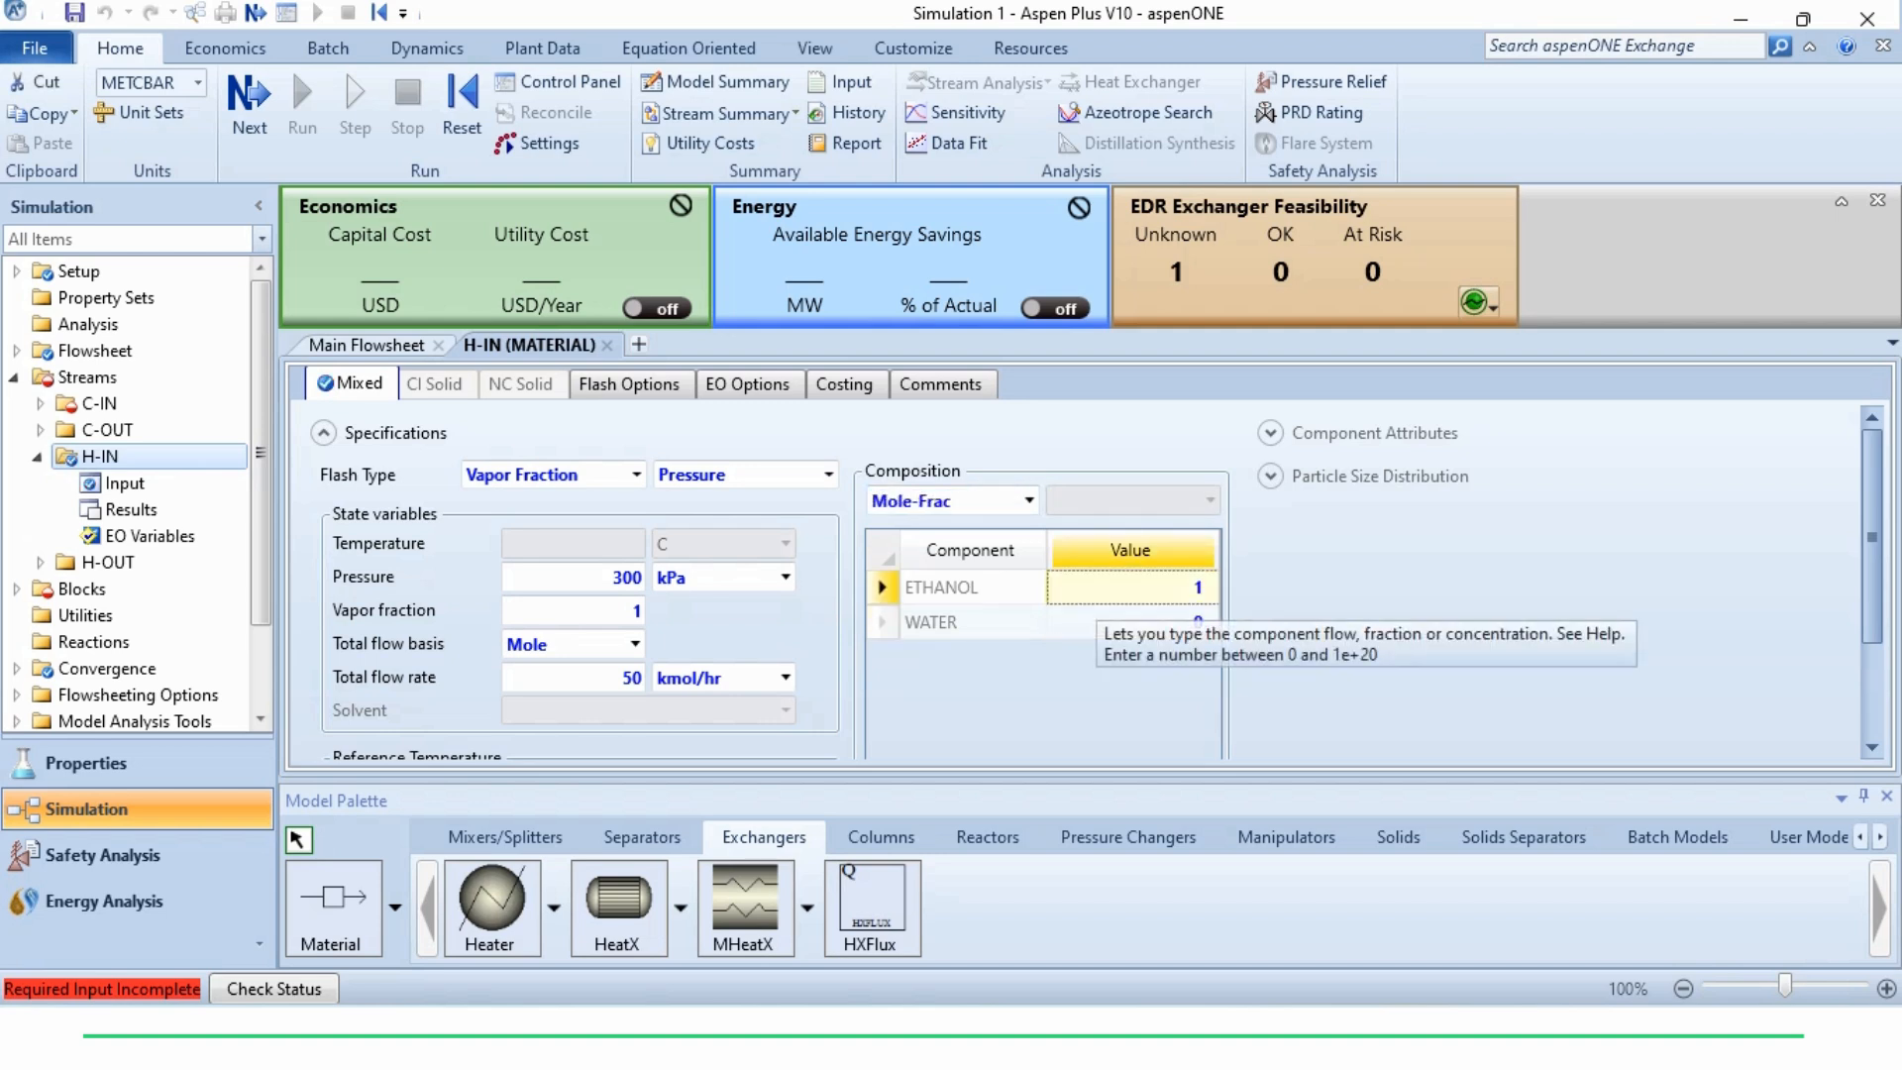
{"action": "left_click", "coordinate": [1043, 696]}
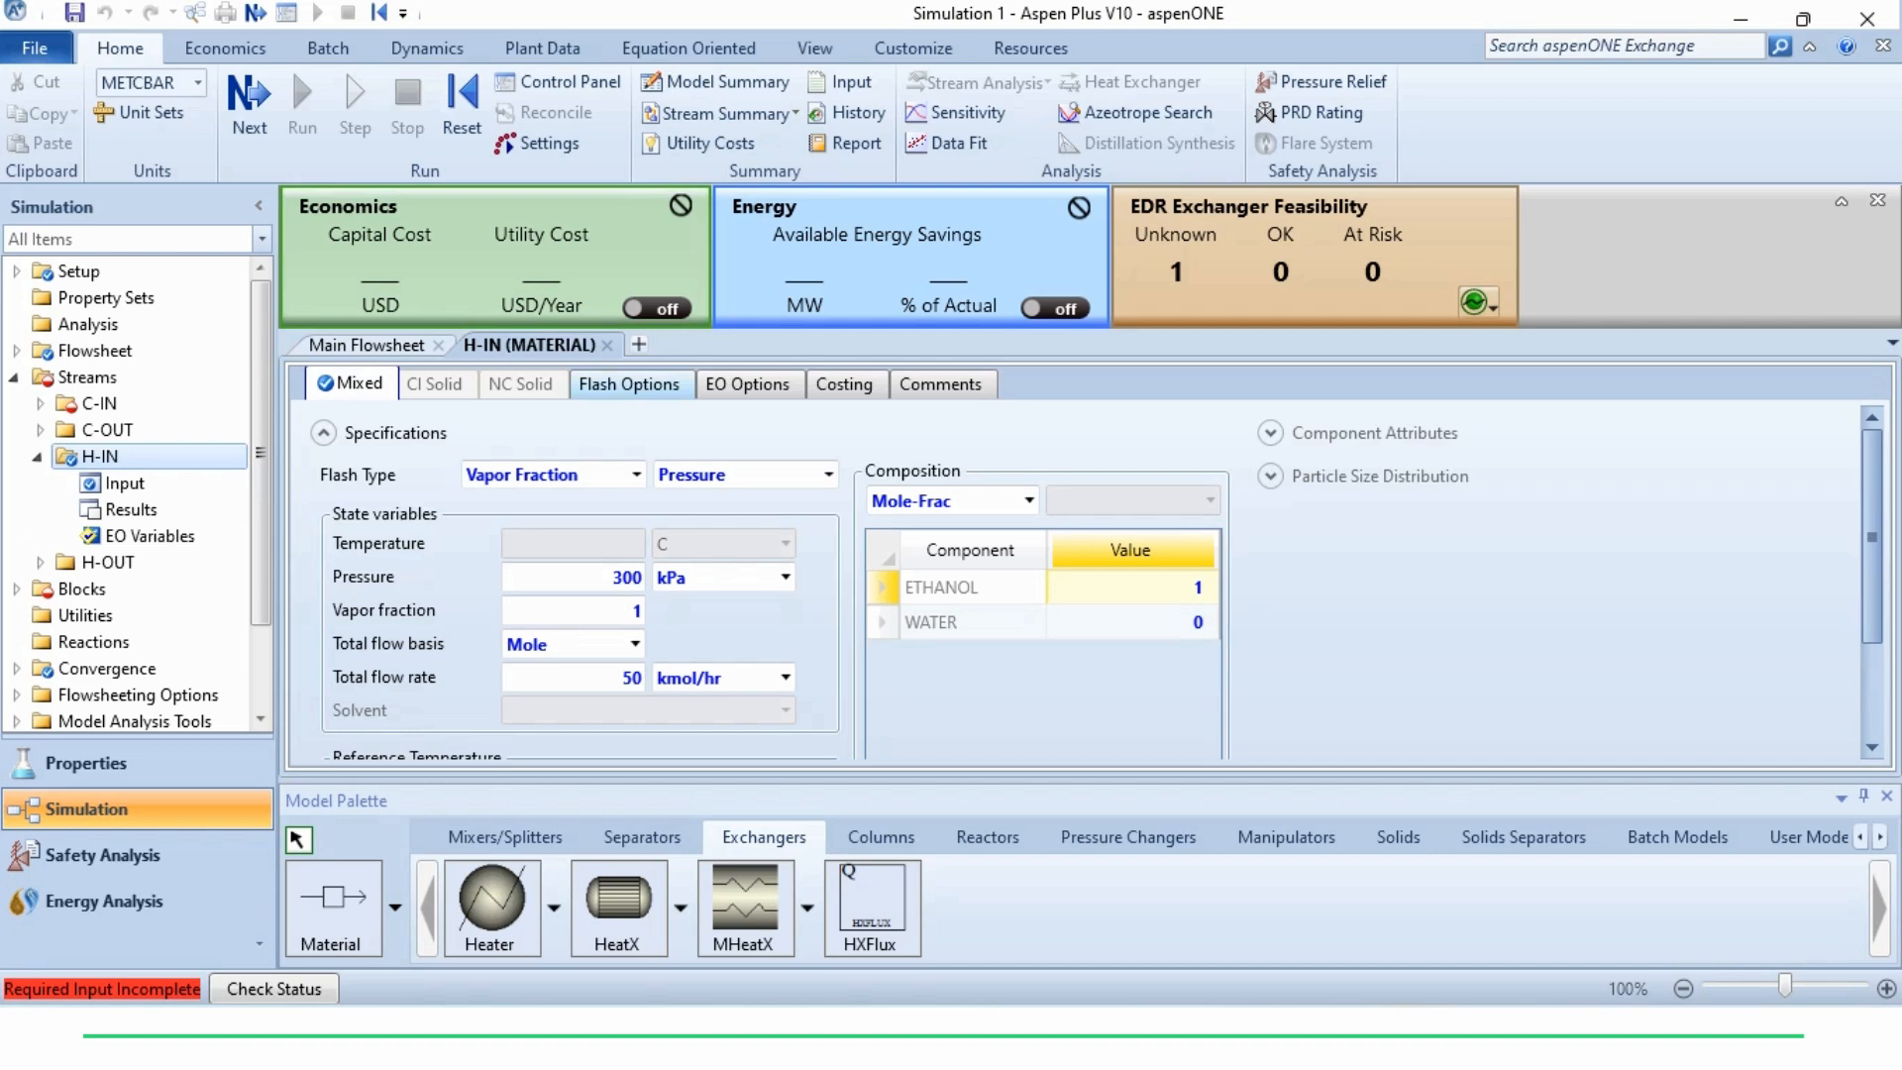
Specify the C-IN stream with a temperature of 25 C, a pressure of 300 kPa and a total flow rate of 1000 kmol/hr
{"action": "left_click", "coordinate": [607, 345]}
{"action": "double_click", "coordinate": [802, 519]}
{"action": "left_click", "coordinate": [573, 543]}
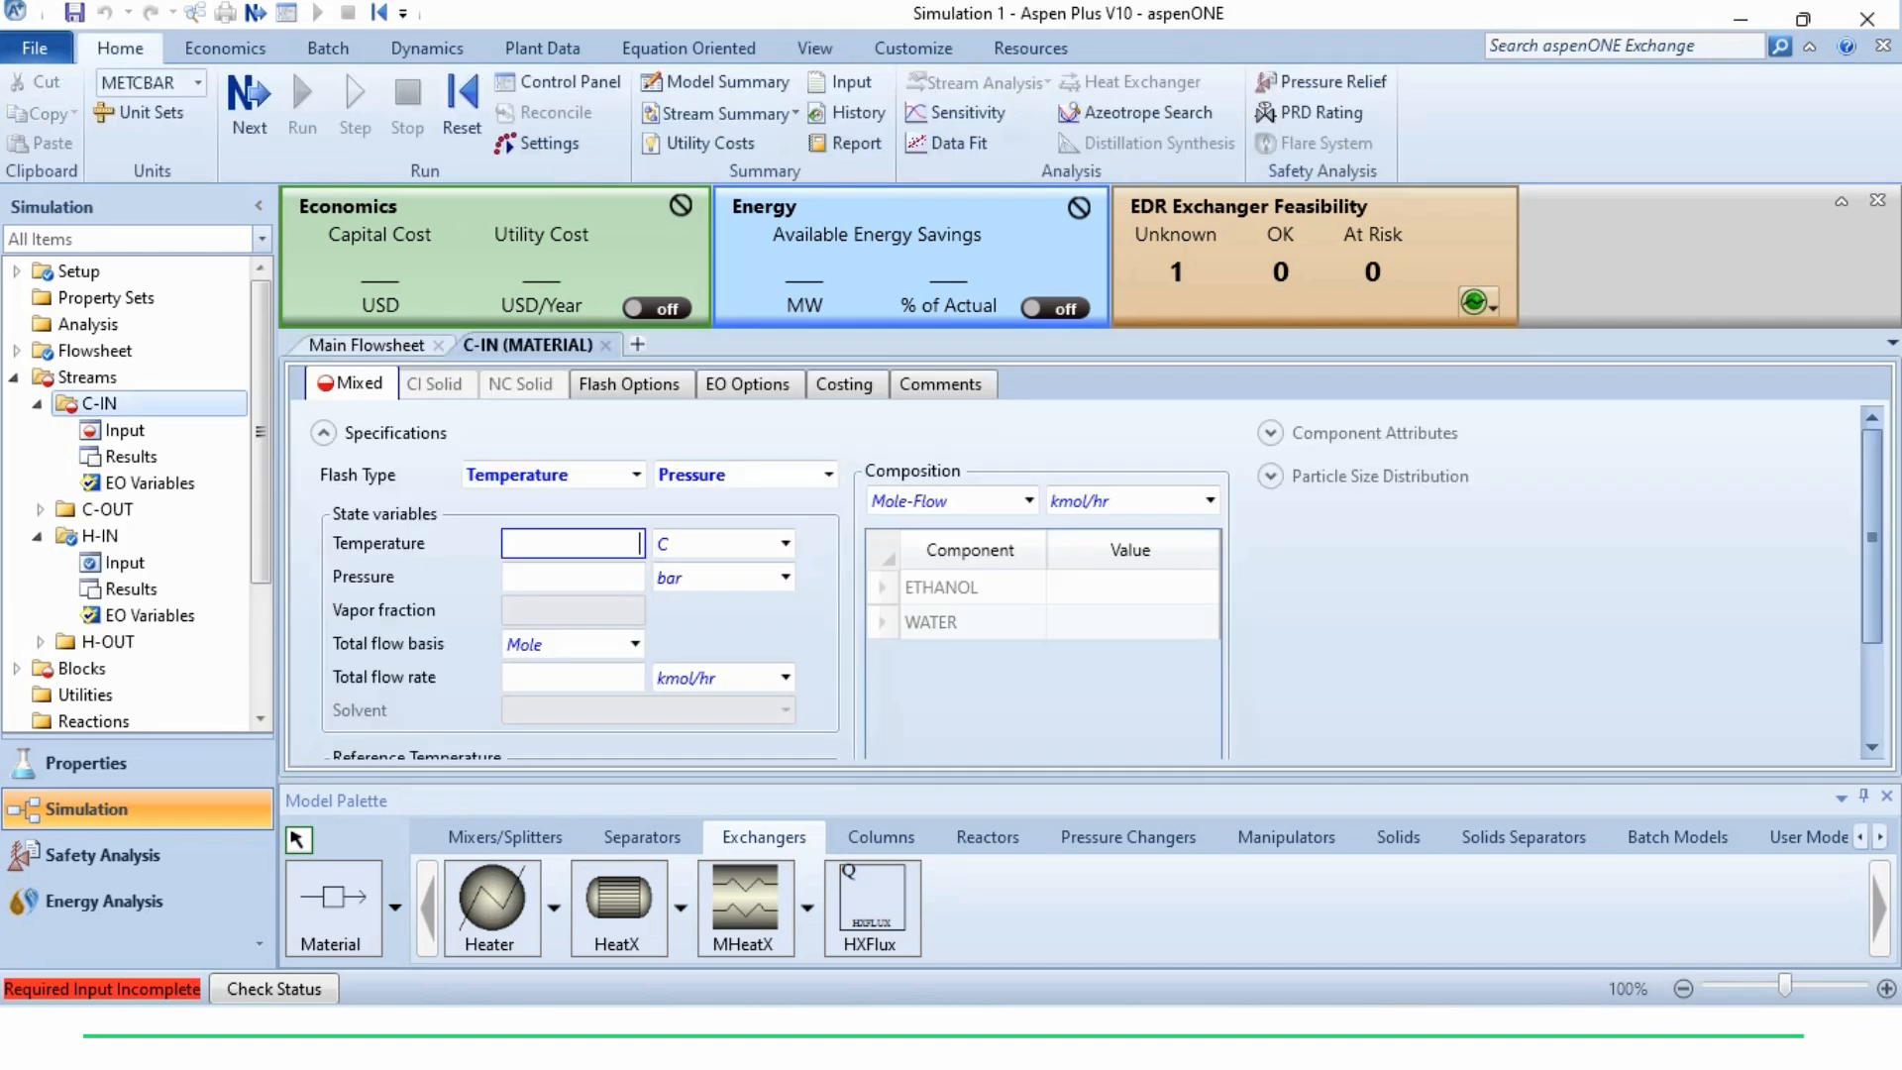
{"action": "type", "text": "25"}
{"action": "key", "text": "Tab"}
{"action": "left_click", "coordinate": [507, 574]}
{"action": "type", "text": "300"}
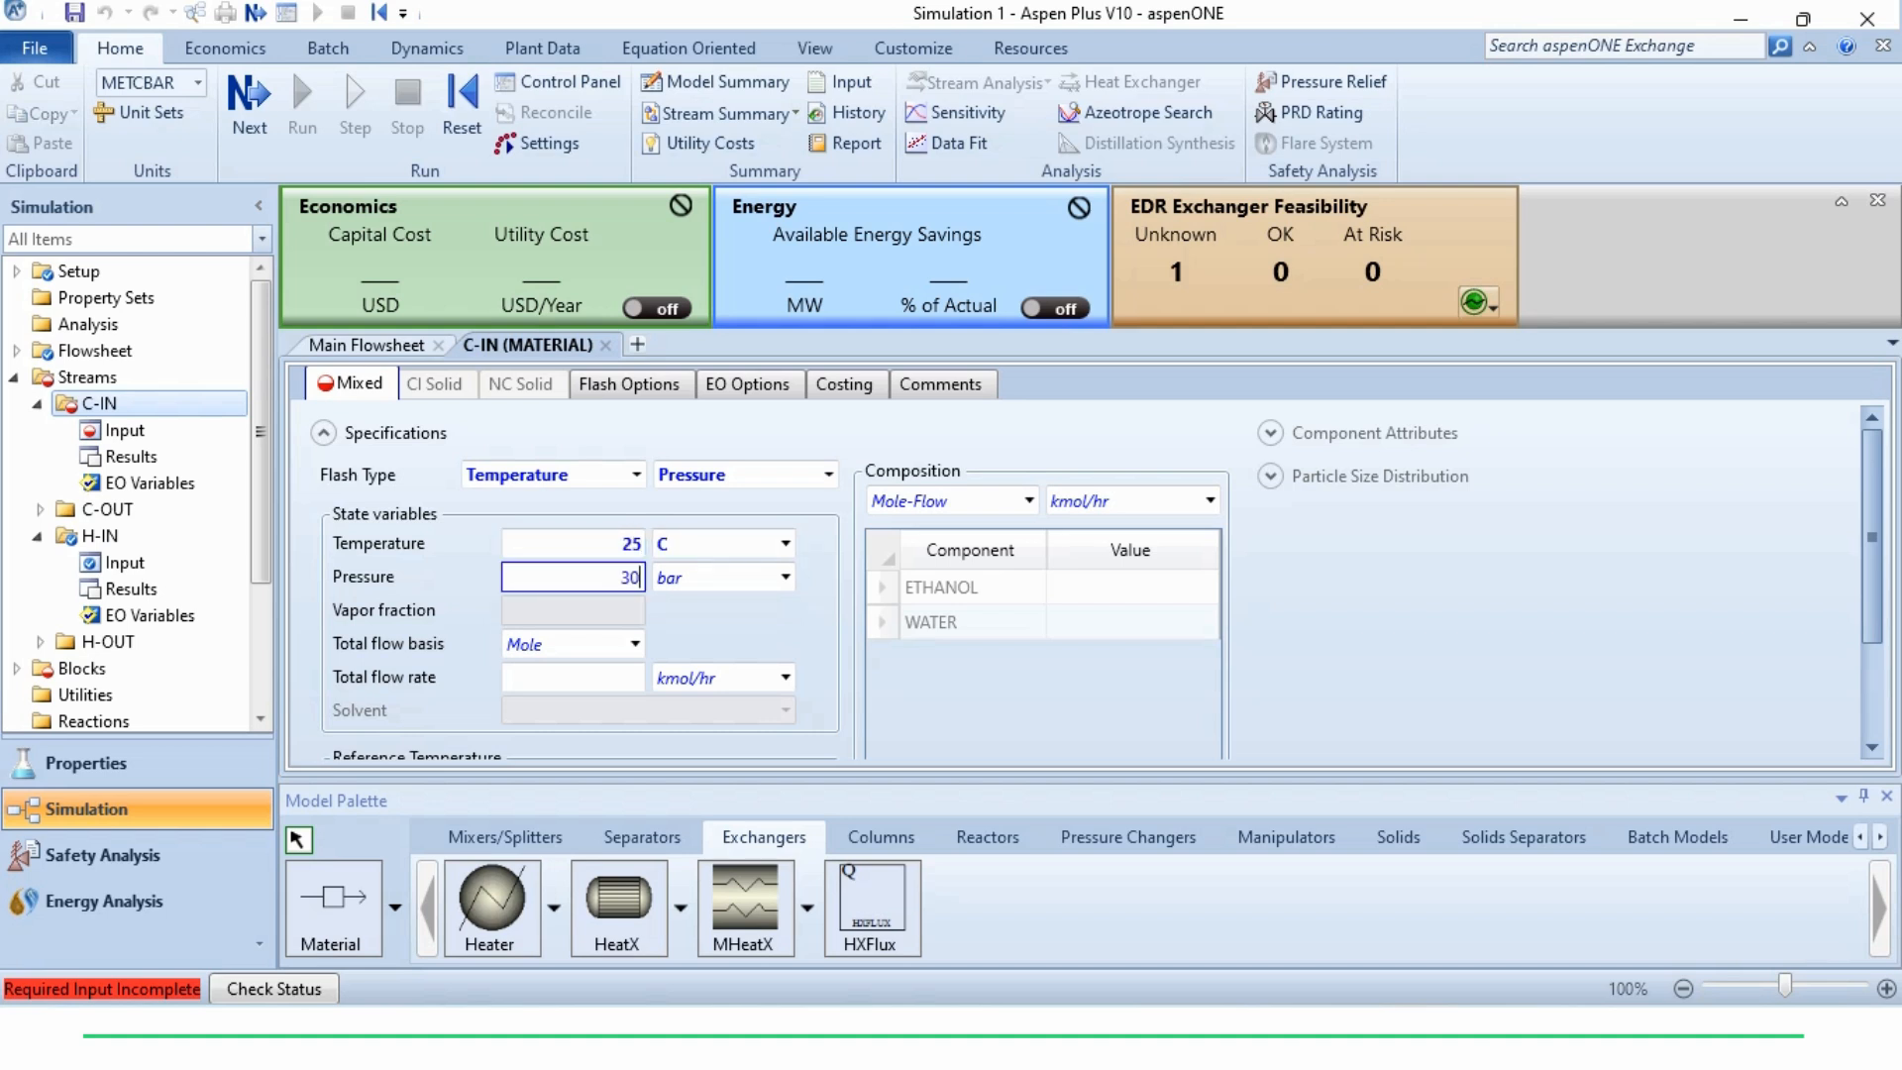
{"action": "key", "text": "Tab"}
{"action": "type", "text": "kp"}
{"action": "key", "text": "Tab"}
Define the C-IN composition as Mole-Frac with ETHANOL 0 and WATER 1
{"action": "key", "text": "Tab"}
{"action": "type", "text": "1000"}
{"action": "key", "text": "Tab"}
{"action": "key", "text": "Tab"}
{"action": "key", "text": "Down"}
{"action": "key", "text": "Down"}
{"action": "key", "text": "Down"}
{"action": "key", "text": "Tab"}
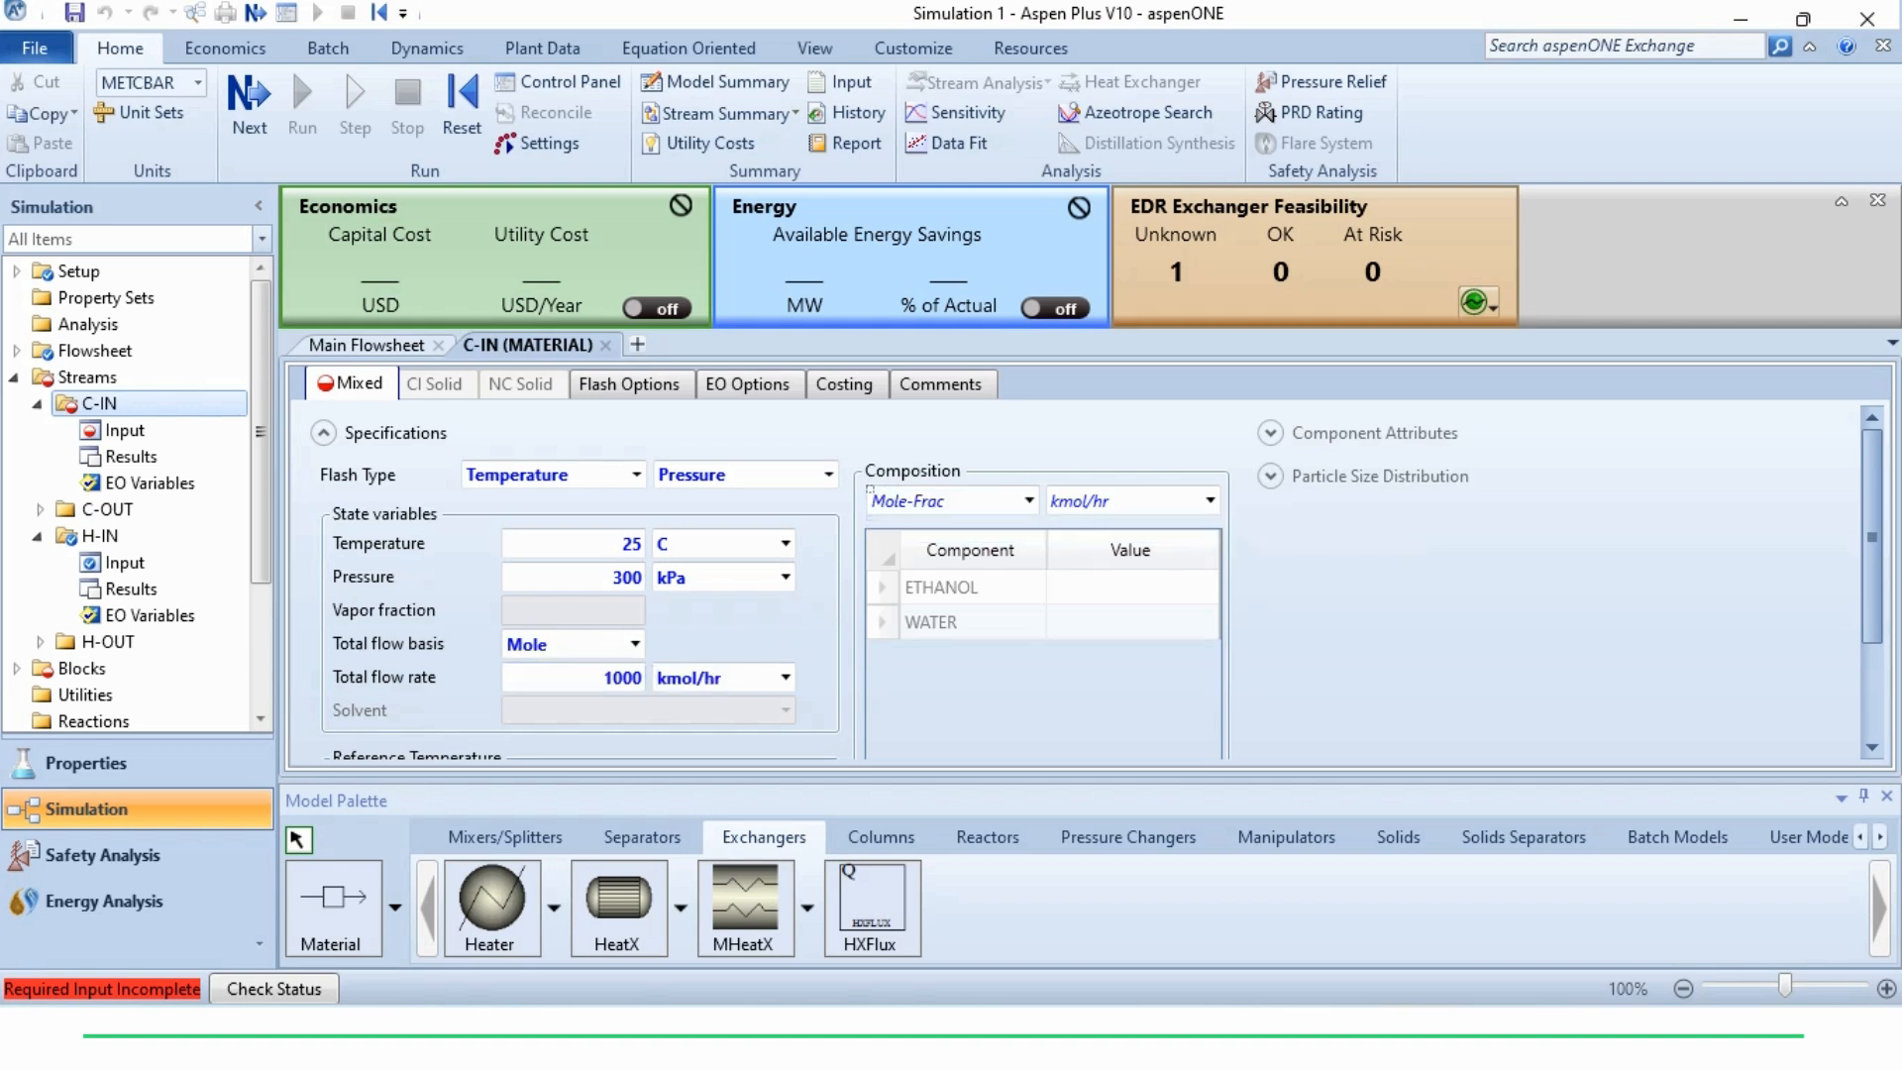
{"action": "key", "text": "Tab"}
{"action": "type", "text": "0"}
{"action": "key", "text": "Return"}
{"action": "type", "text": "1"}
{"action": "key", "text": "Return"}
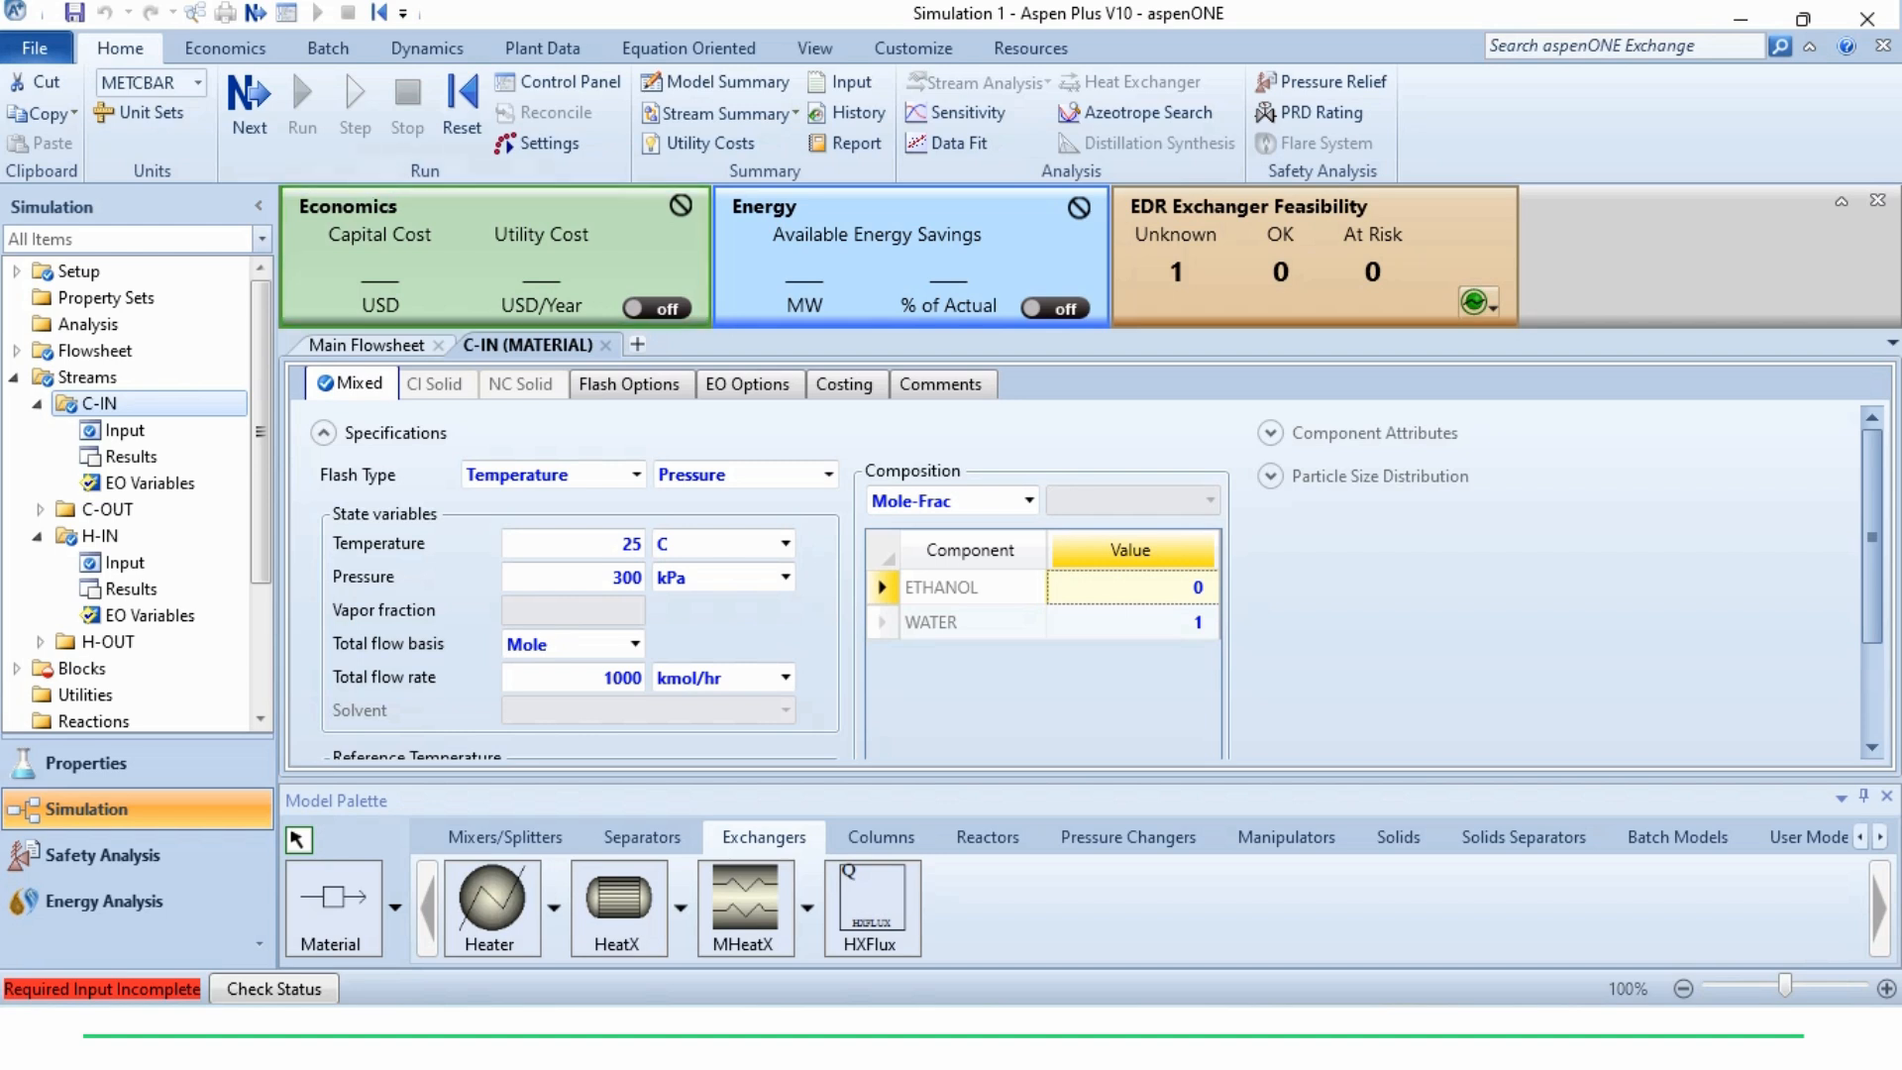
Specify the HEX block in Design mode with a cold stream outlet temperature of 40 C and a minimum temperature approach of 10 C
{"action": "left_click", "coordinate": [250, 104]}
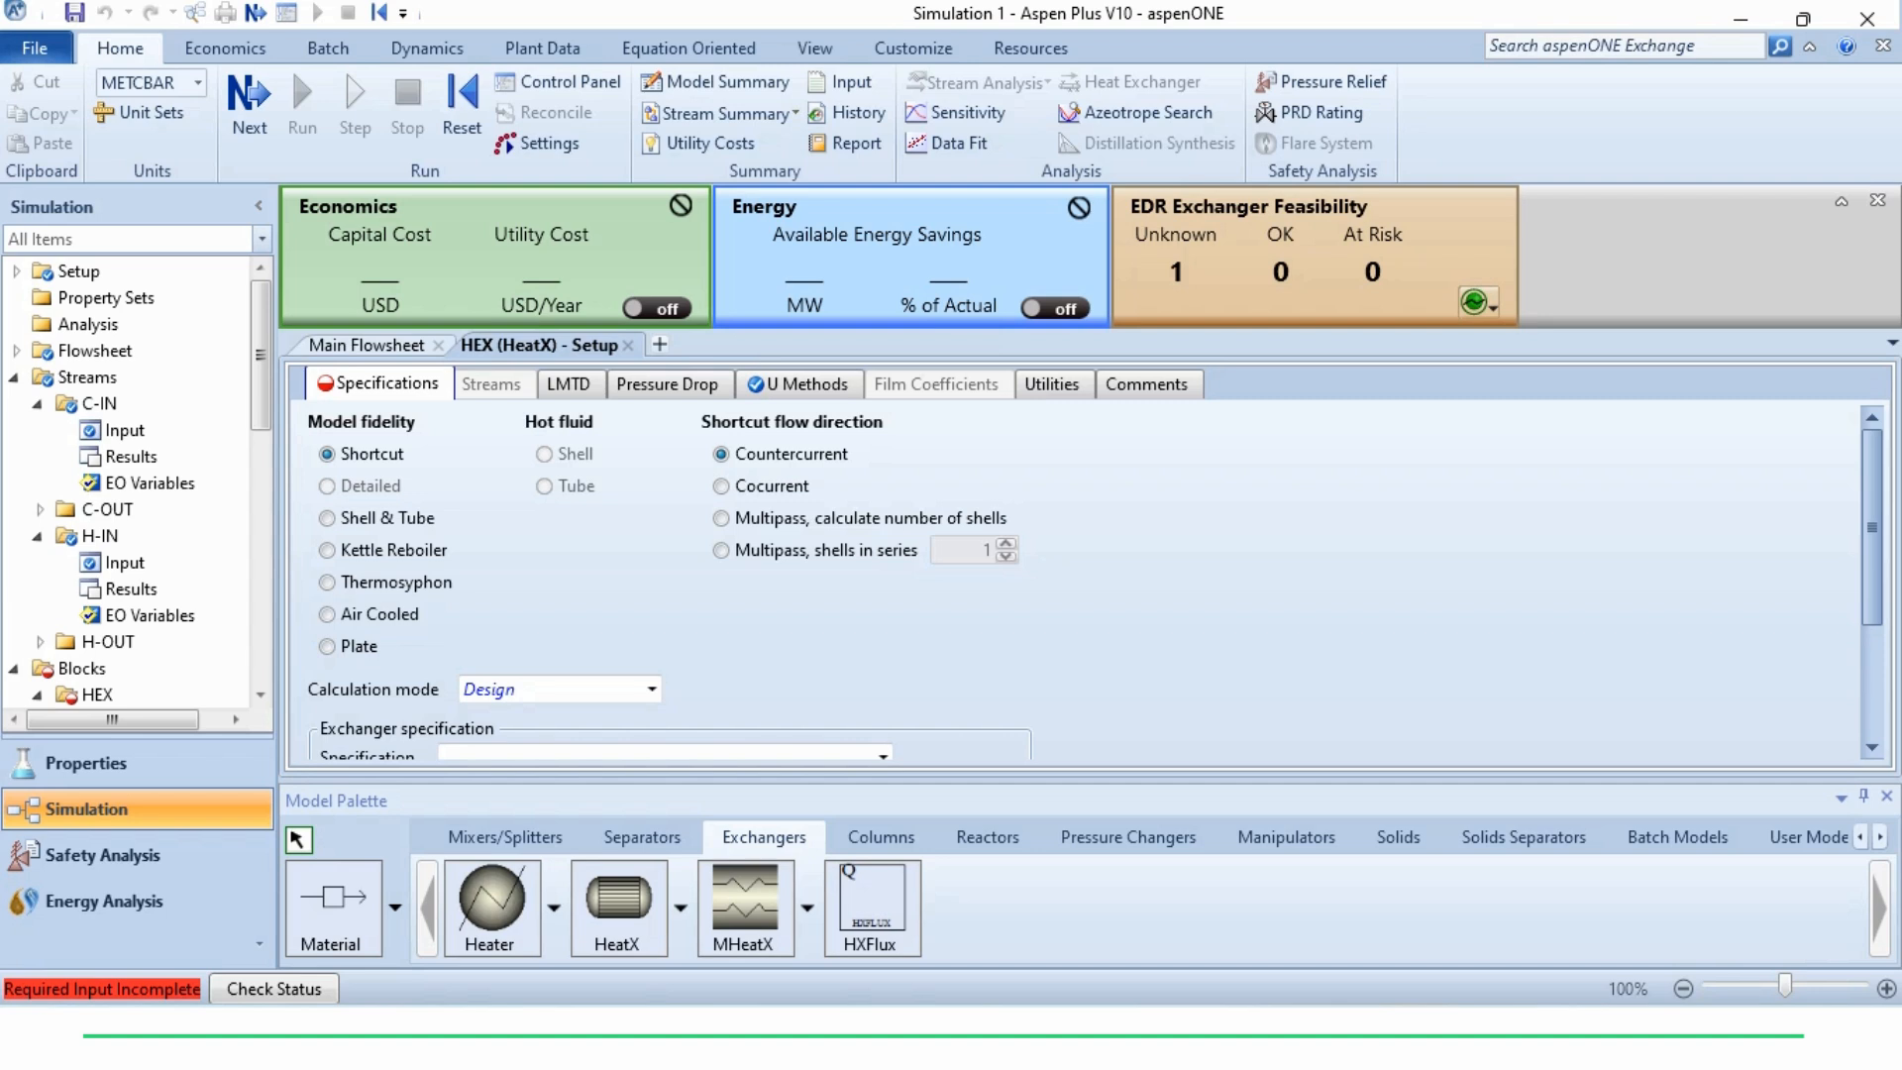
{"action": "scroll", "coordinate": [1080, 584], "scroll_direction": "down", "scroll_amount": 4}
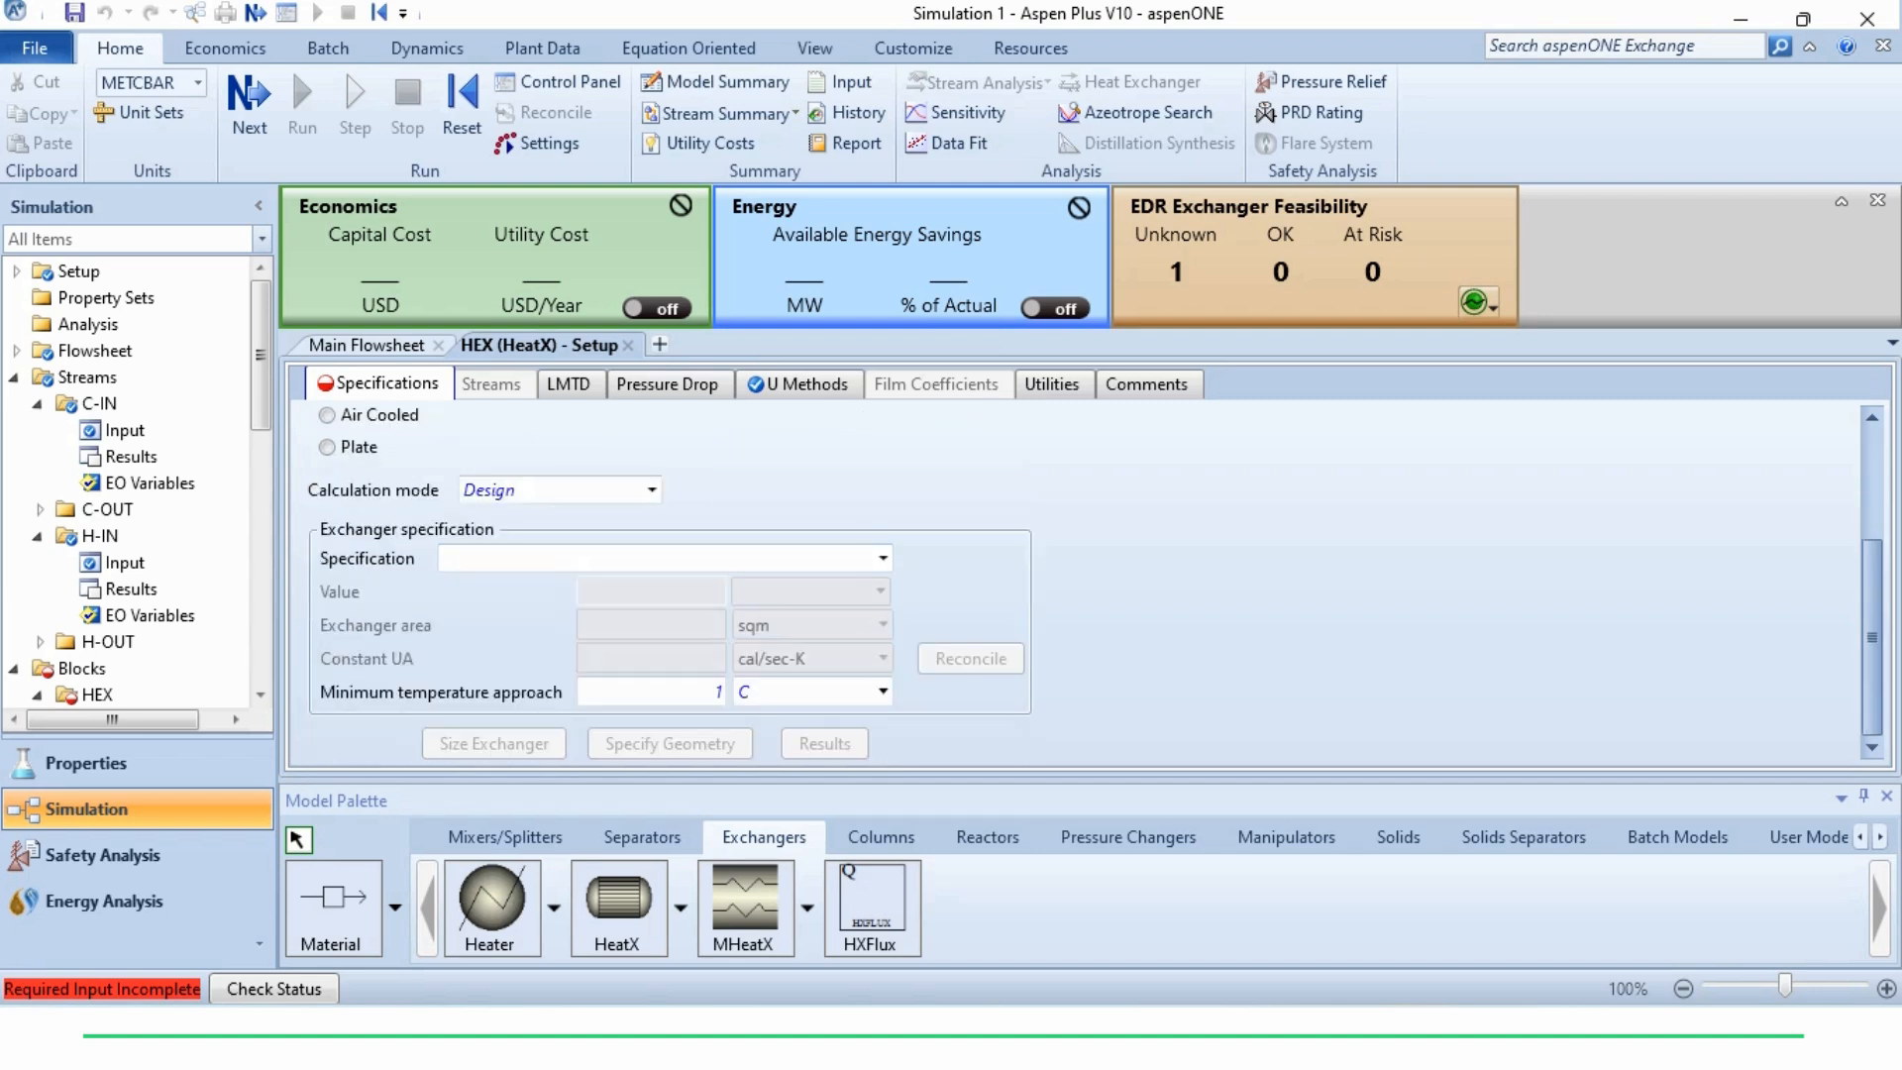
{"action": "left_click", "coordinate": [651, 489]}
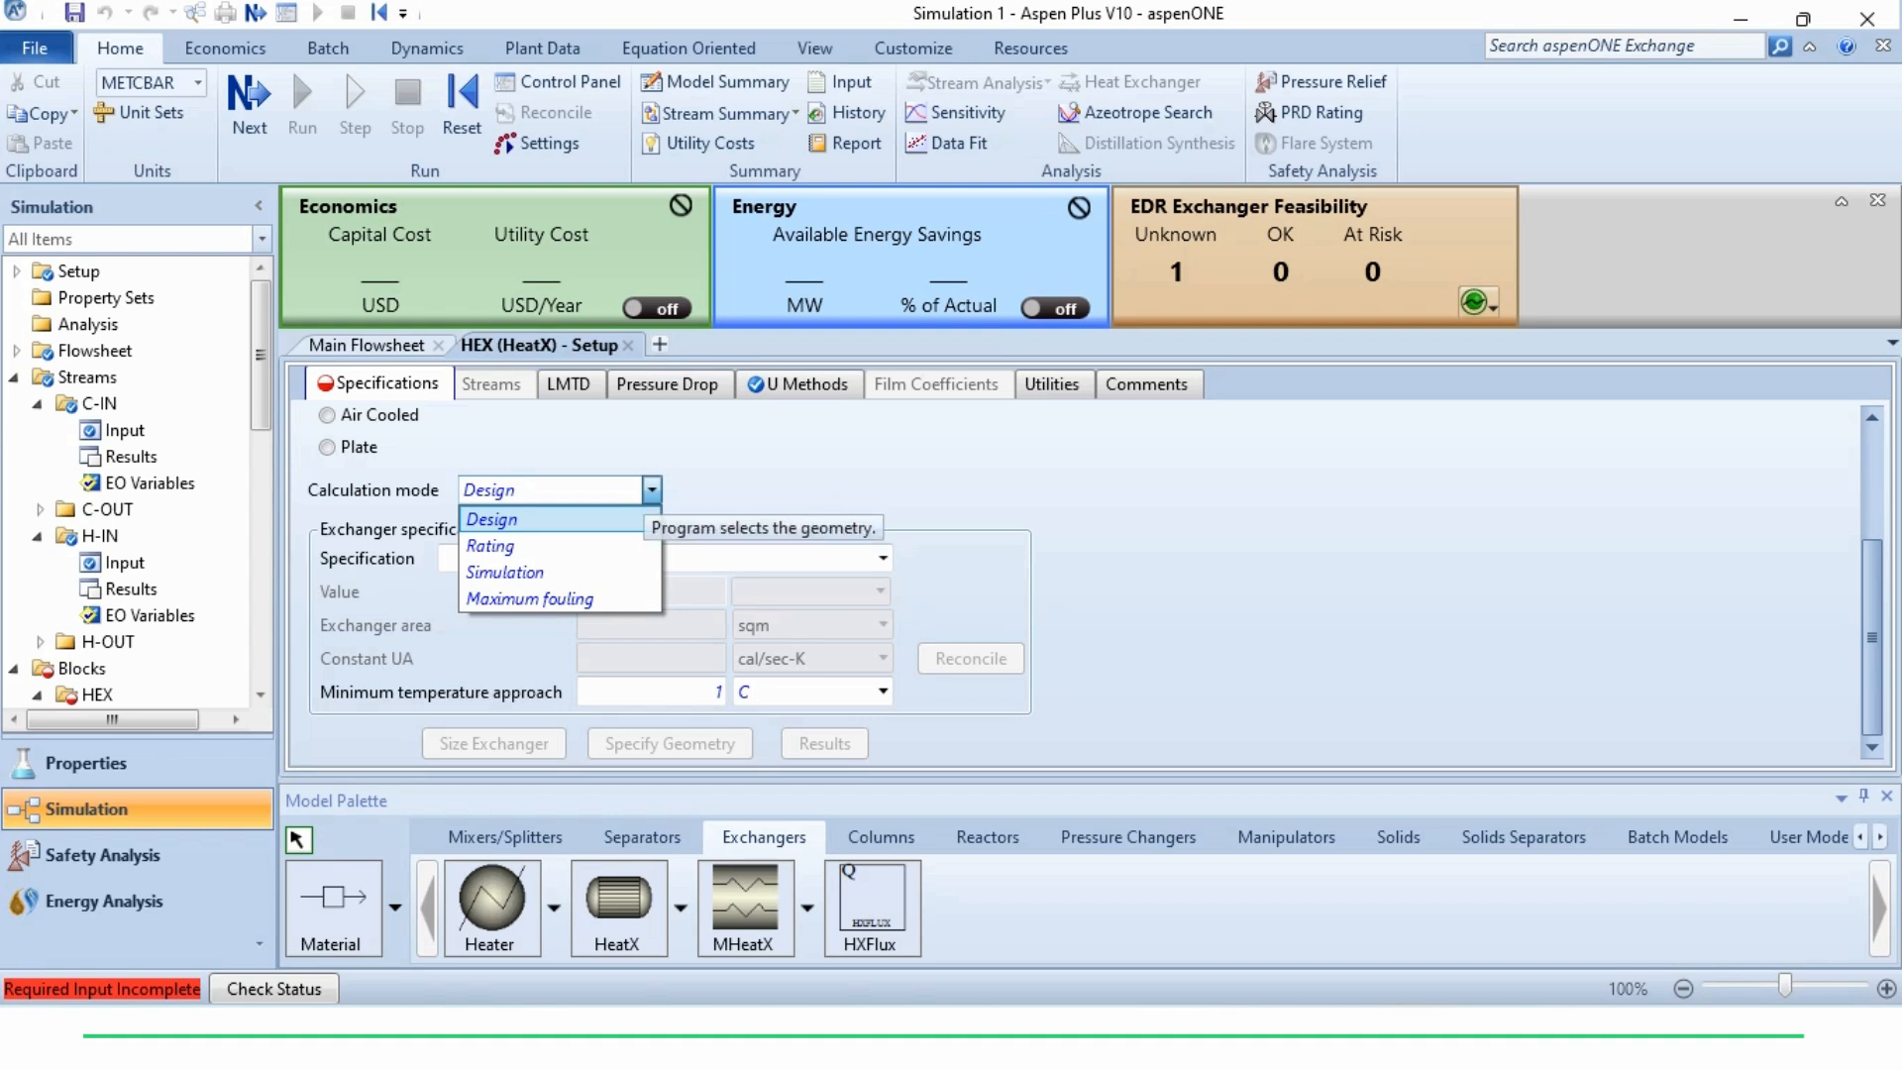
{"action": "left_click", "coordinate": [651, 489]}
{"action": "left_click", "coordinate": [882, 558]}
{"action": "left_click", "coordinate": [882, 558]}
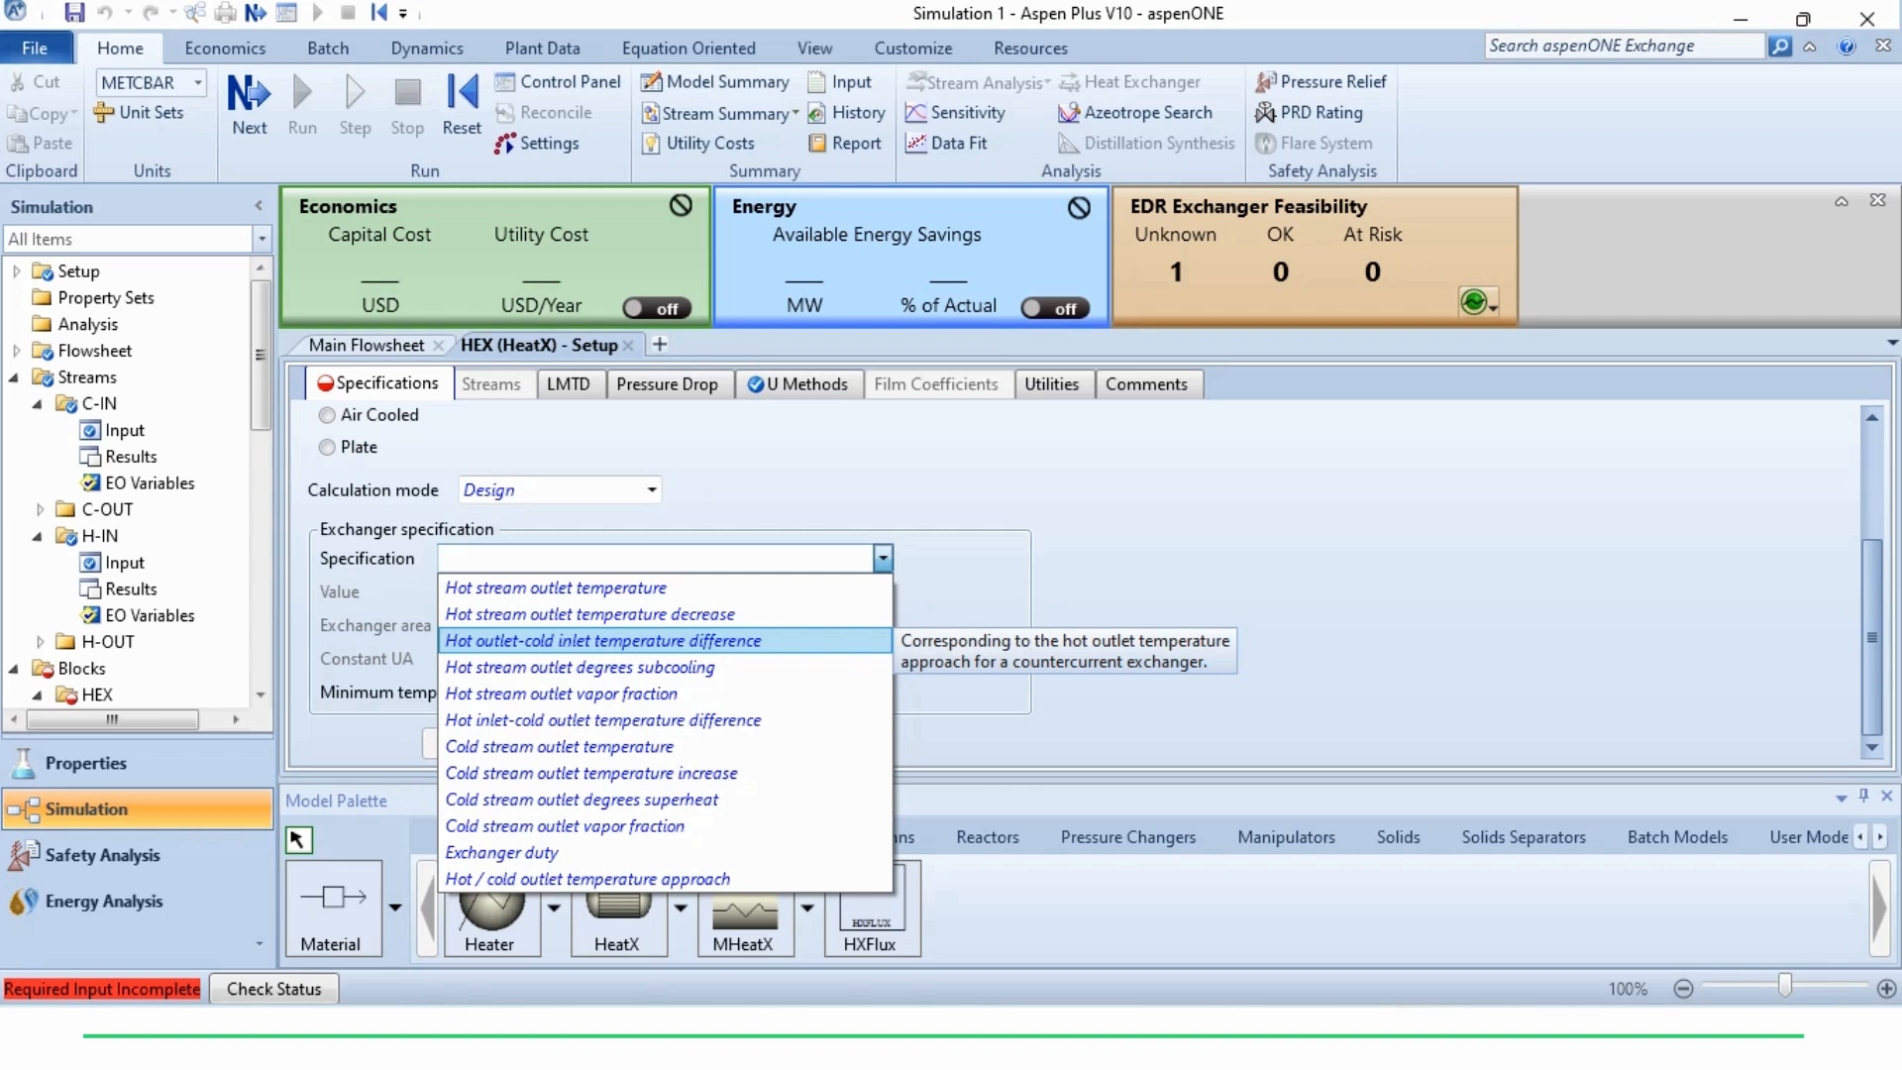
{"action": "left_click", "coordinate": [560, 746]}
{"action": "left_click", "coordinate": [651, 591]}
{"action": "type", "text": "40"}
{"action": "key", "text": "Return"}
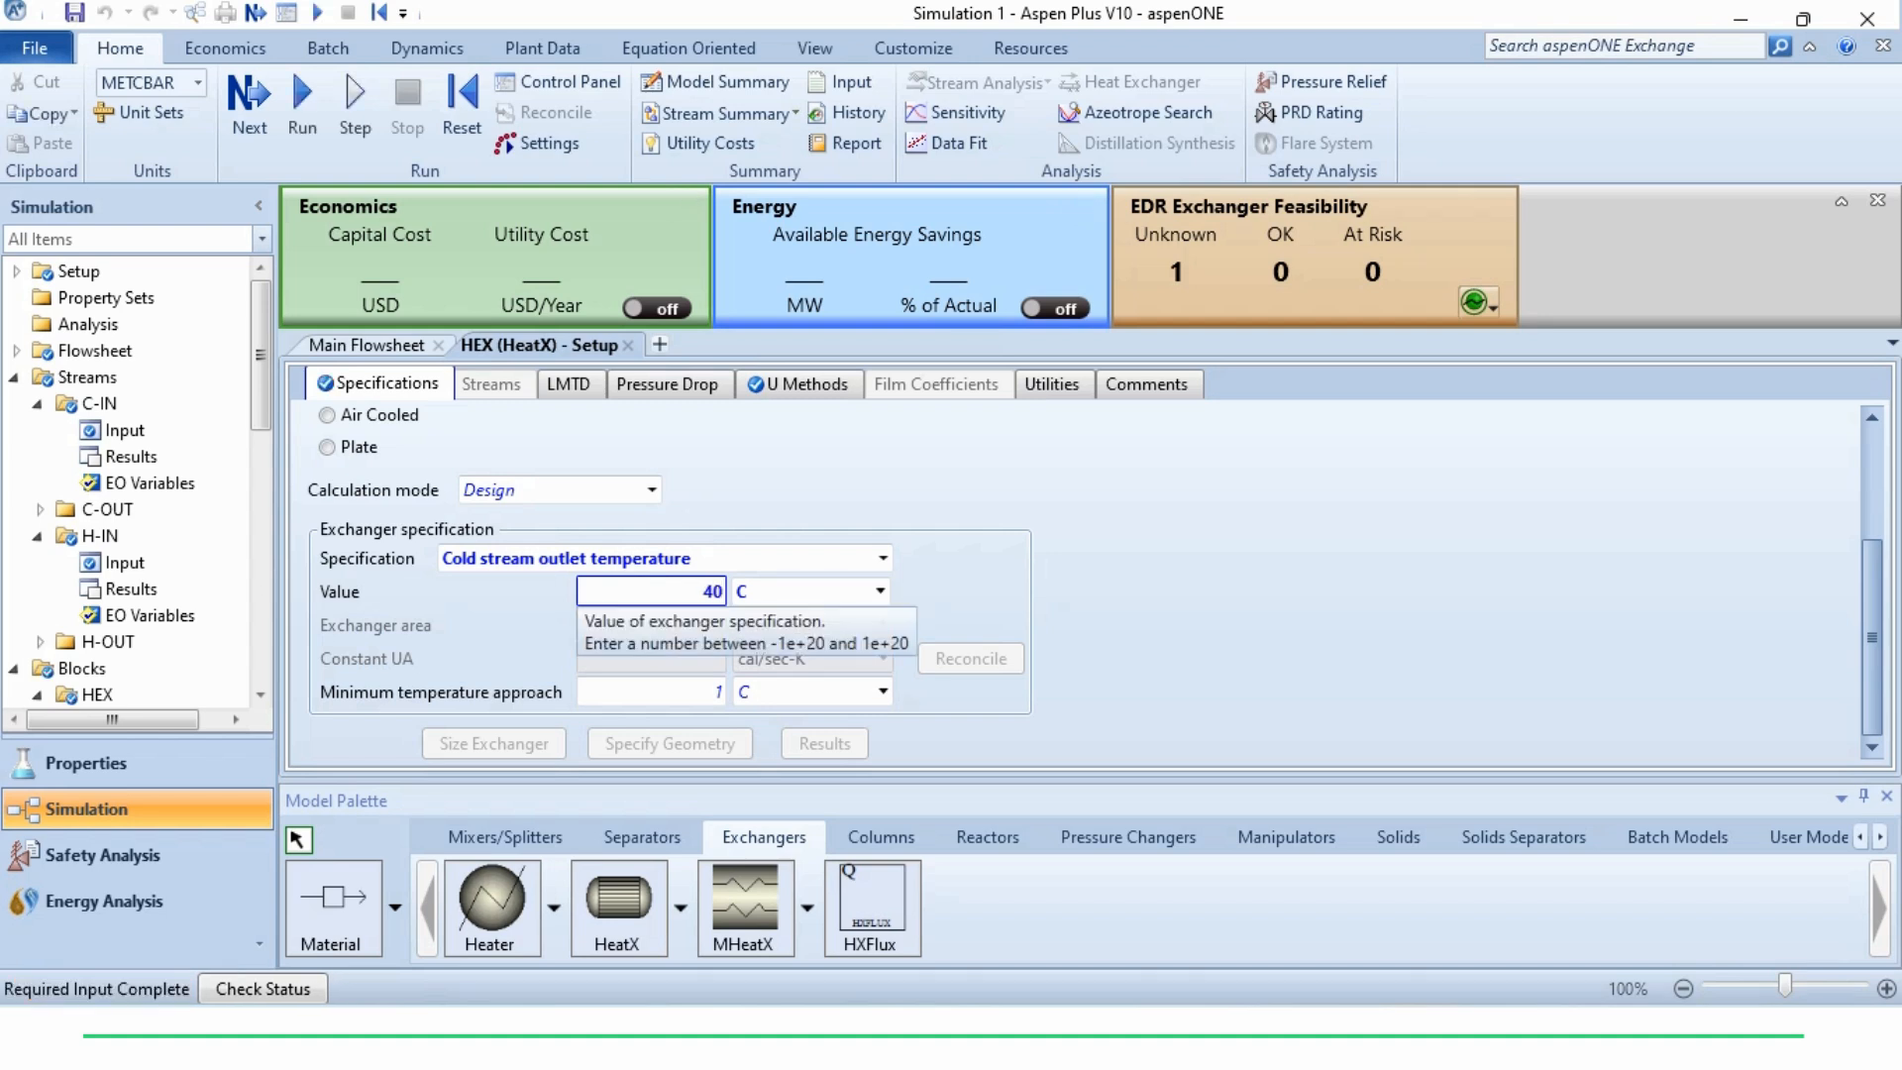
{"action": "key", "text": "Return"}
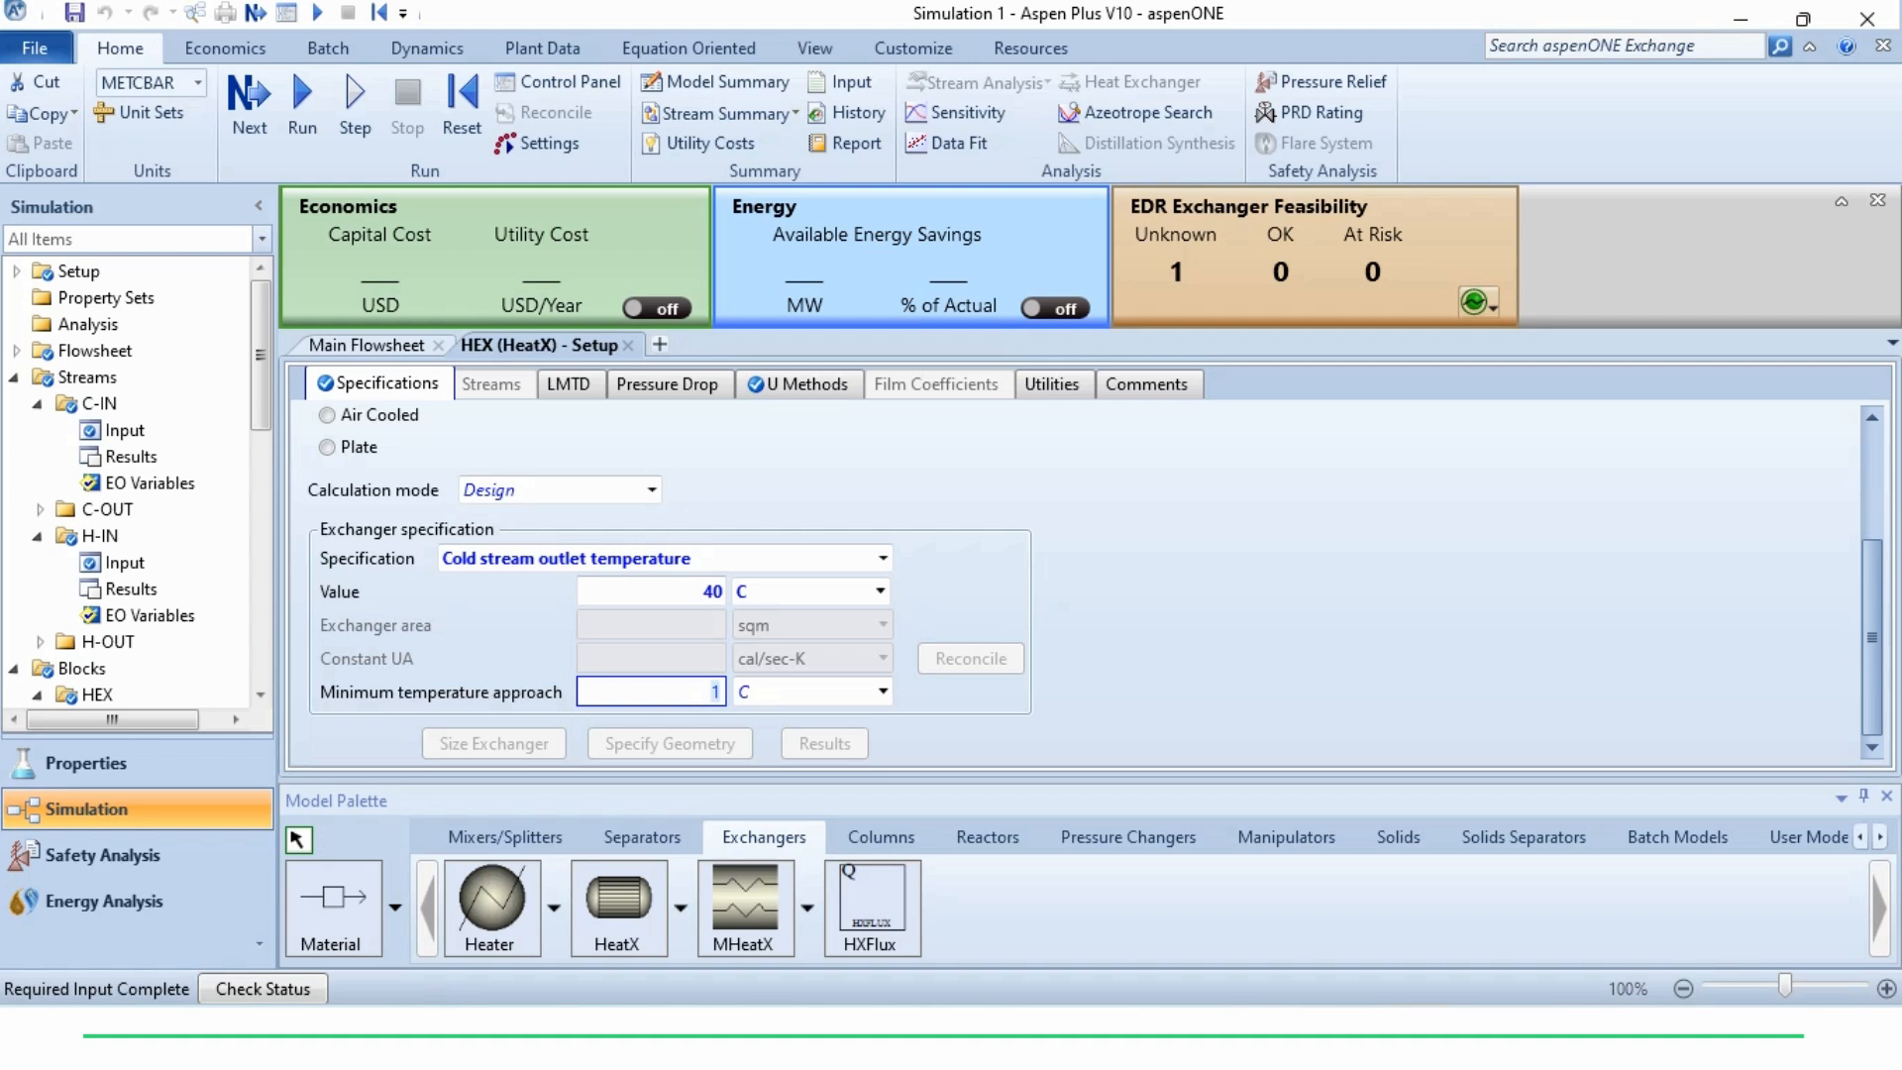
{"action": "type", "text": "0"}
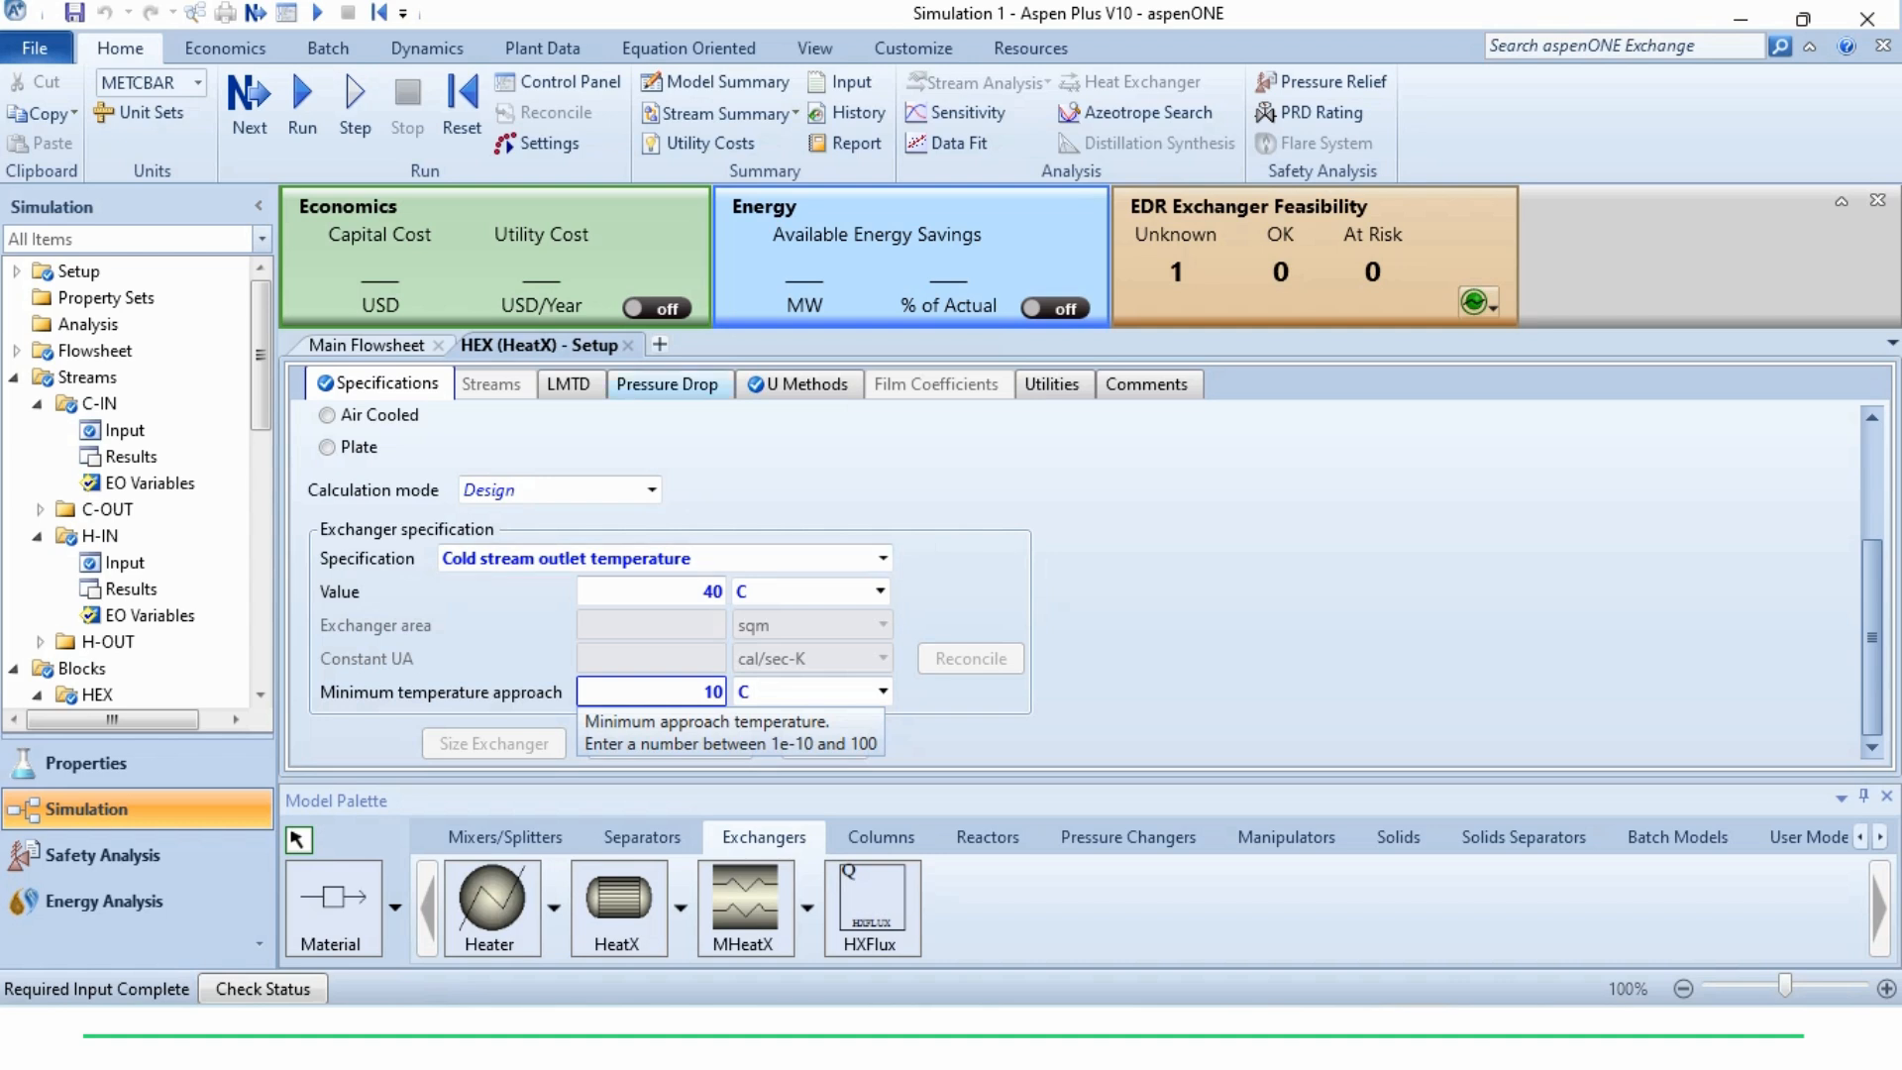
Set the outlet pressure for the hot side of HEX to -10 kPa in the pressure drop options
{"action": "left_click", "coordinate": [668, 384]}
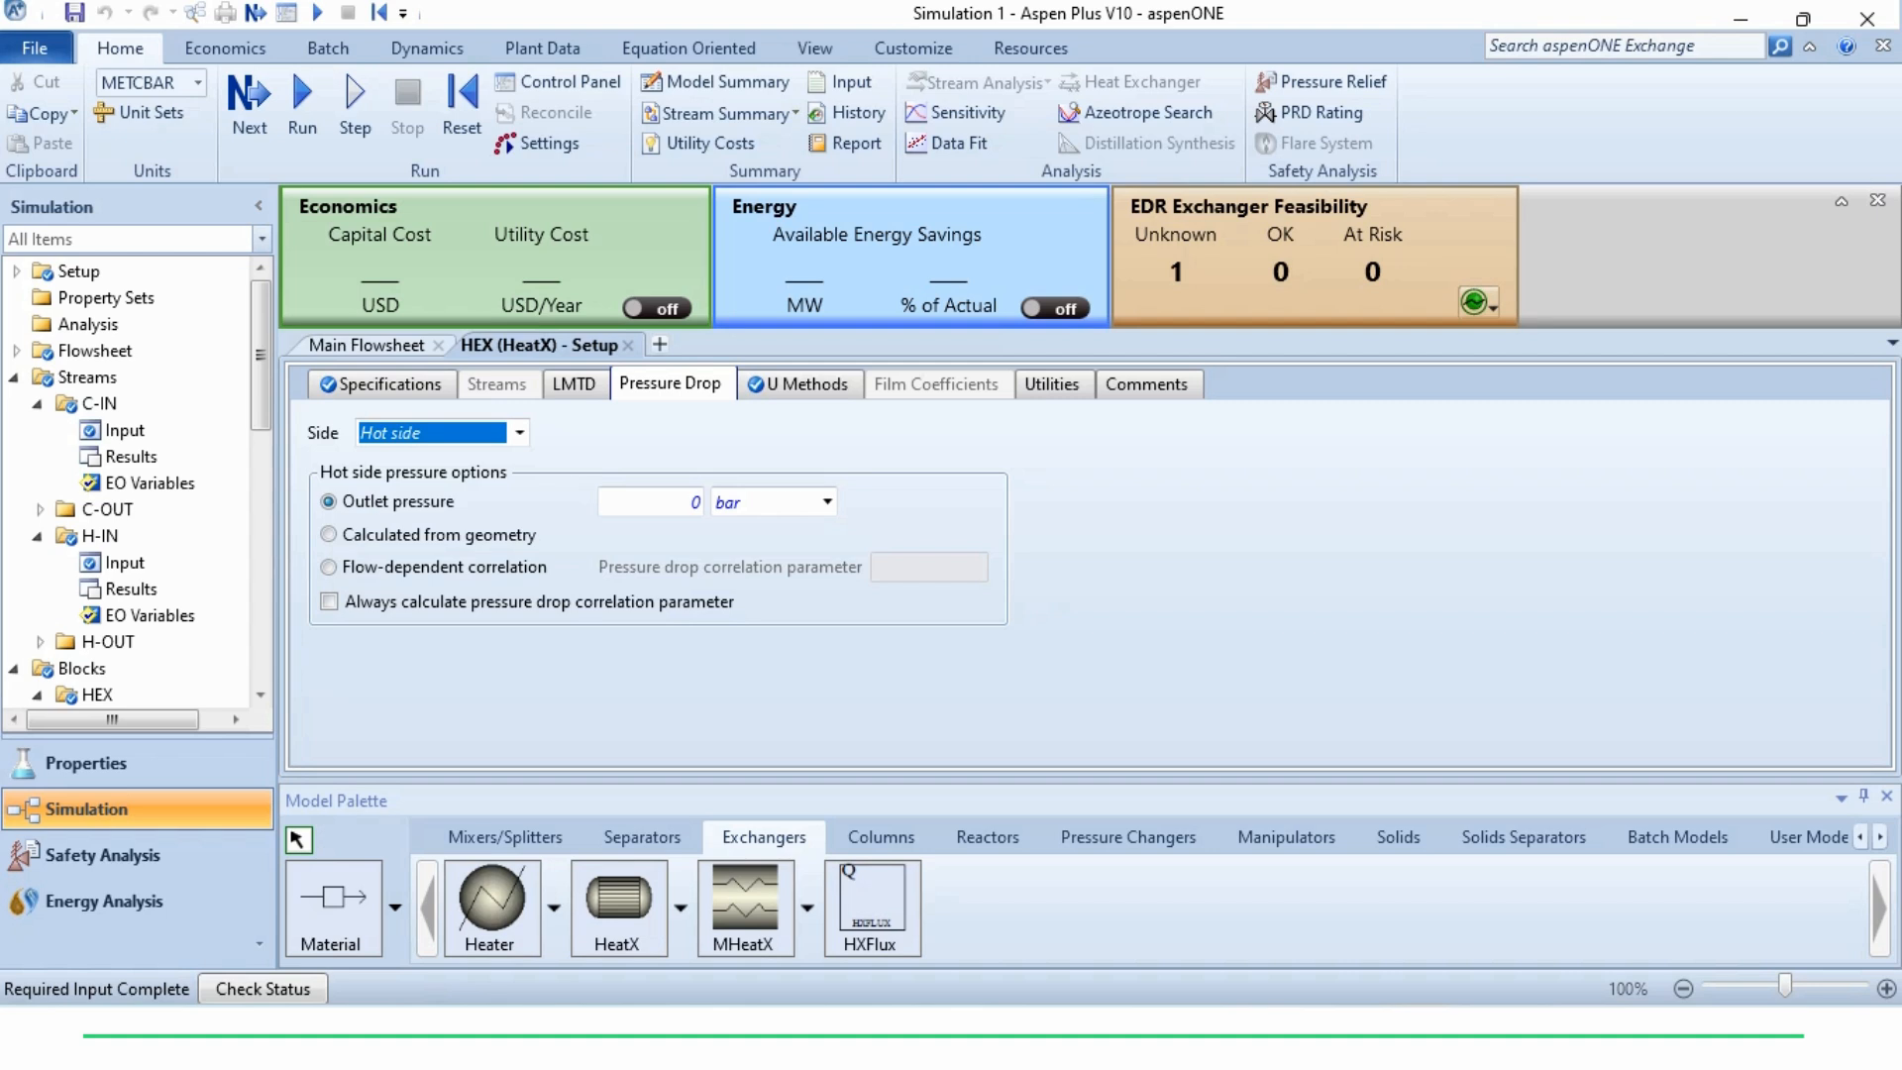
{"action": "left_click", "coordinate": [651, 502]}
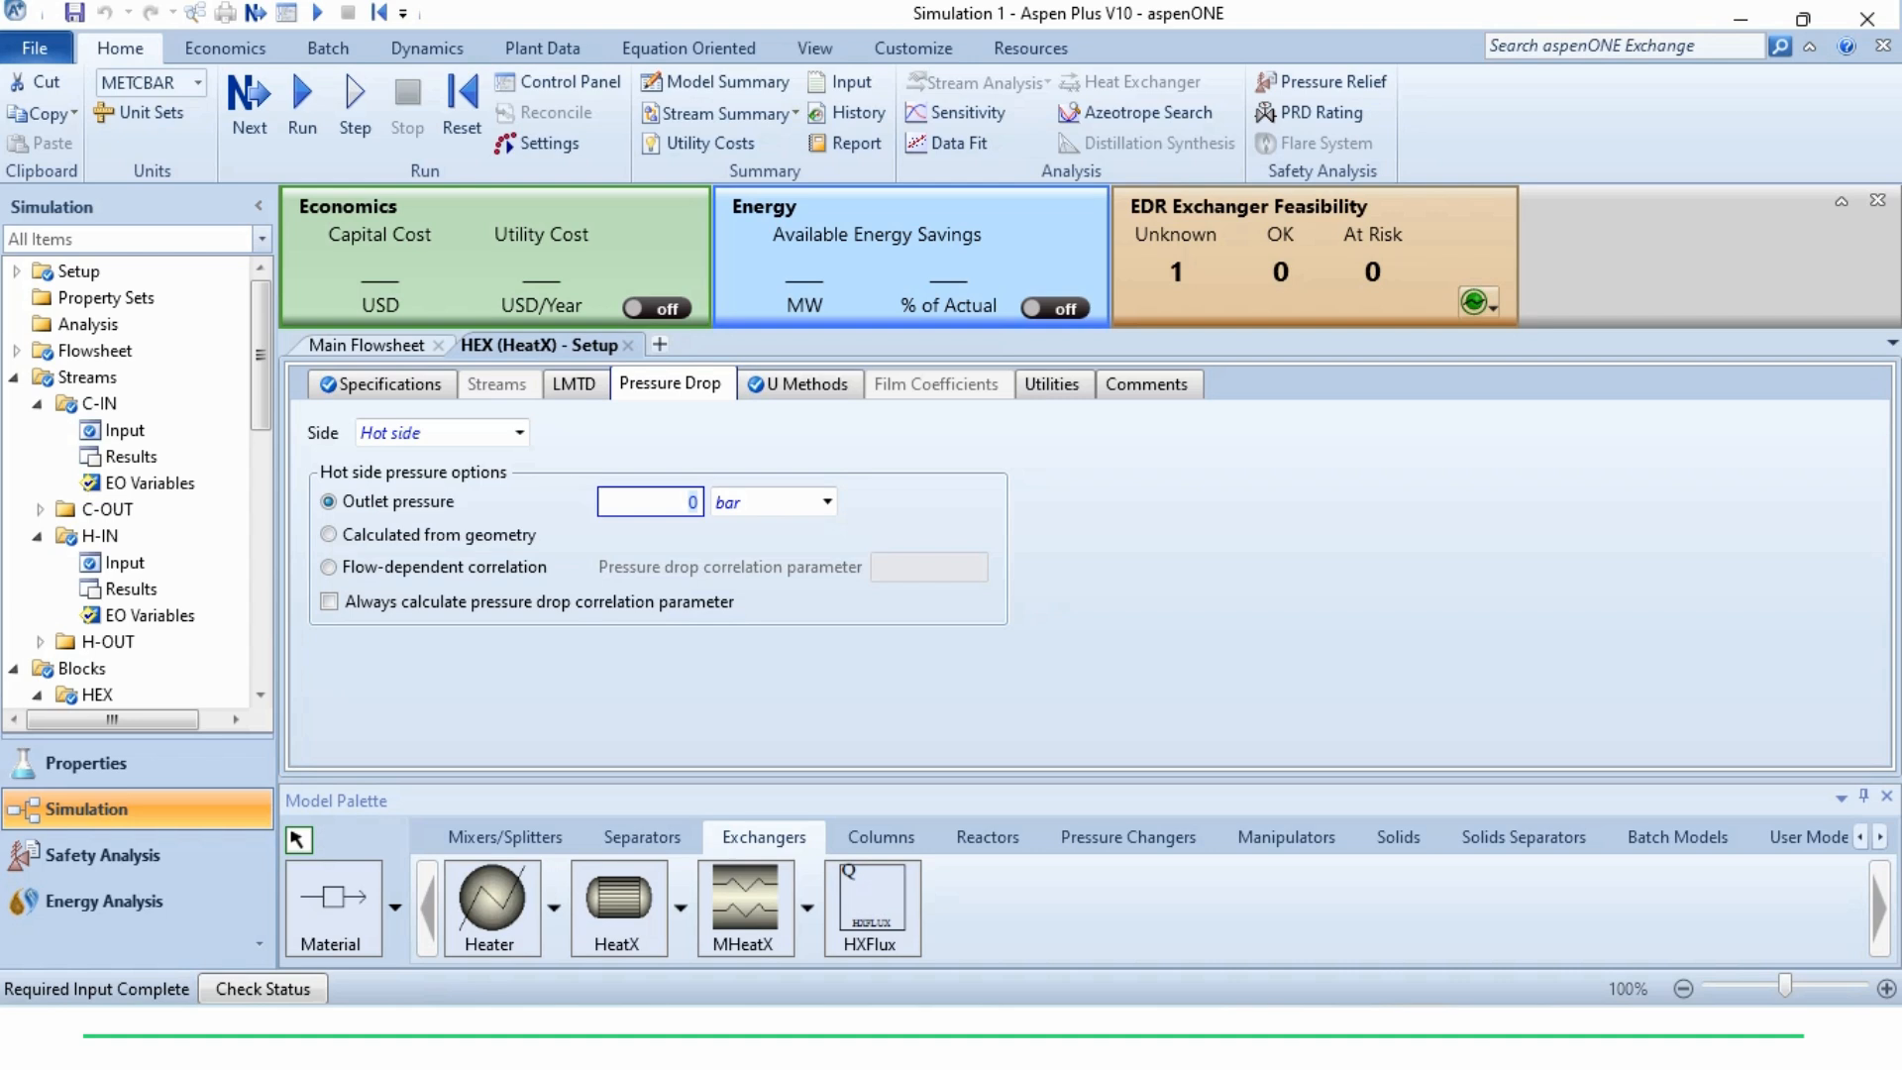
{"action": "type", "text": "-10"}
{"action": "key", "text": "Return"}
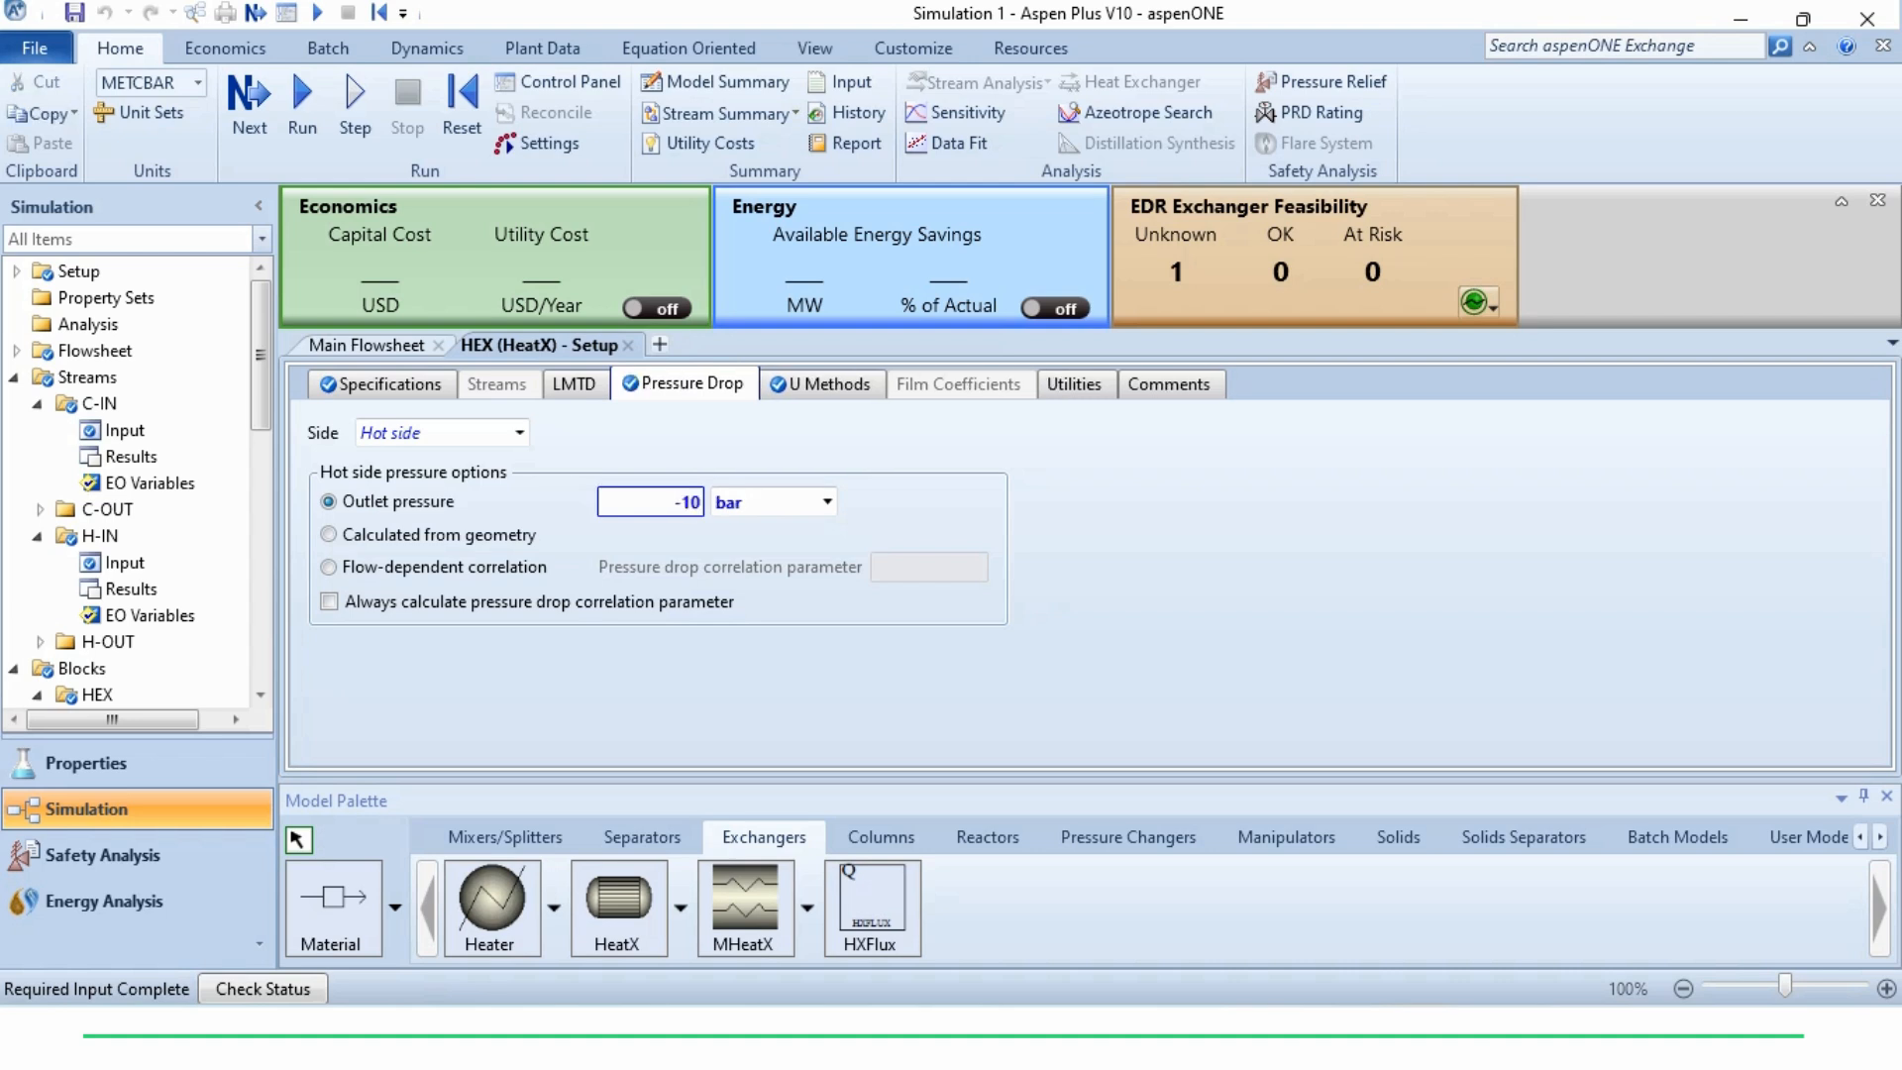
{"action": "key", "text": "Tab"}
{"action": "key", "text": "k"}
{"action": "key", "text": "Return"}
Set the outlet pressure for the cold side of HEX to -10 kPa
{"action": "left_click", "coordinate": [519, 433]}
{"action": "left_click", "coordinate": [401, 488]}
{"action": "left_click", "coordinate": [651, 503]}
{"action": "type", "text": "-10"}
{"action": "key", "text": "Tab"}
{"action": "key", "text": "k"}
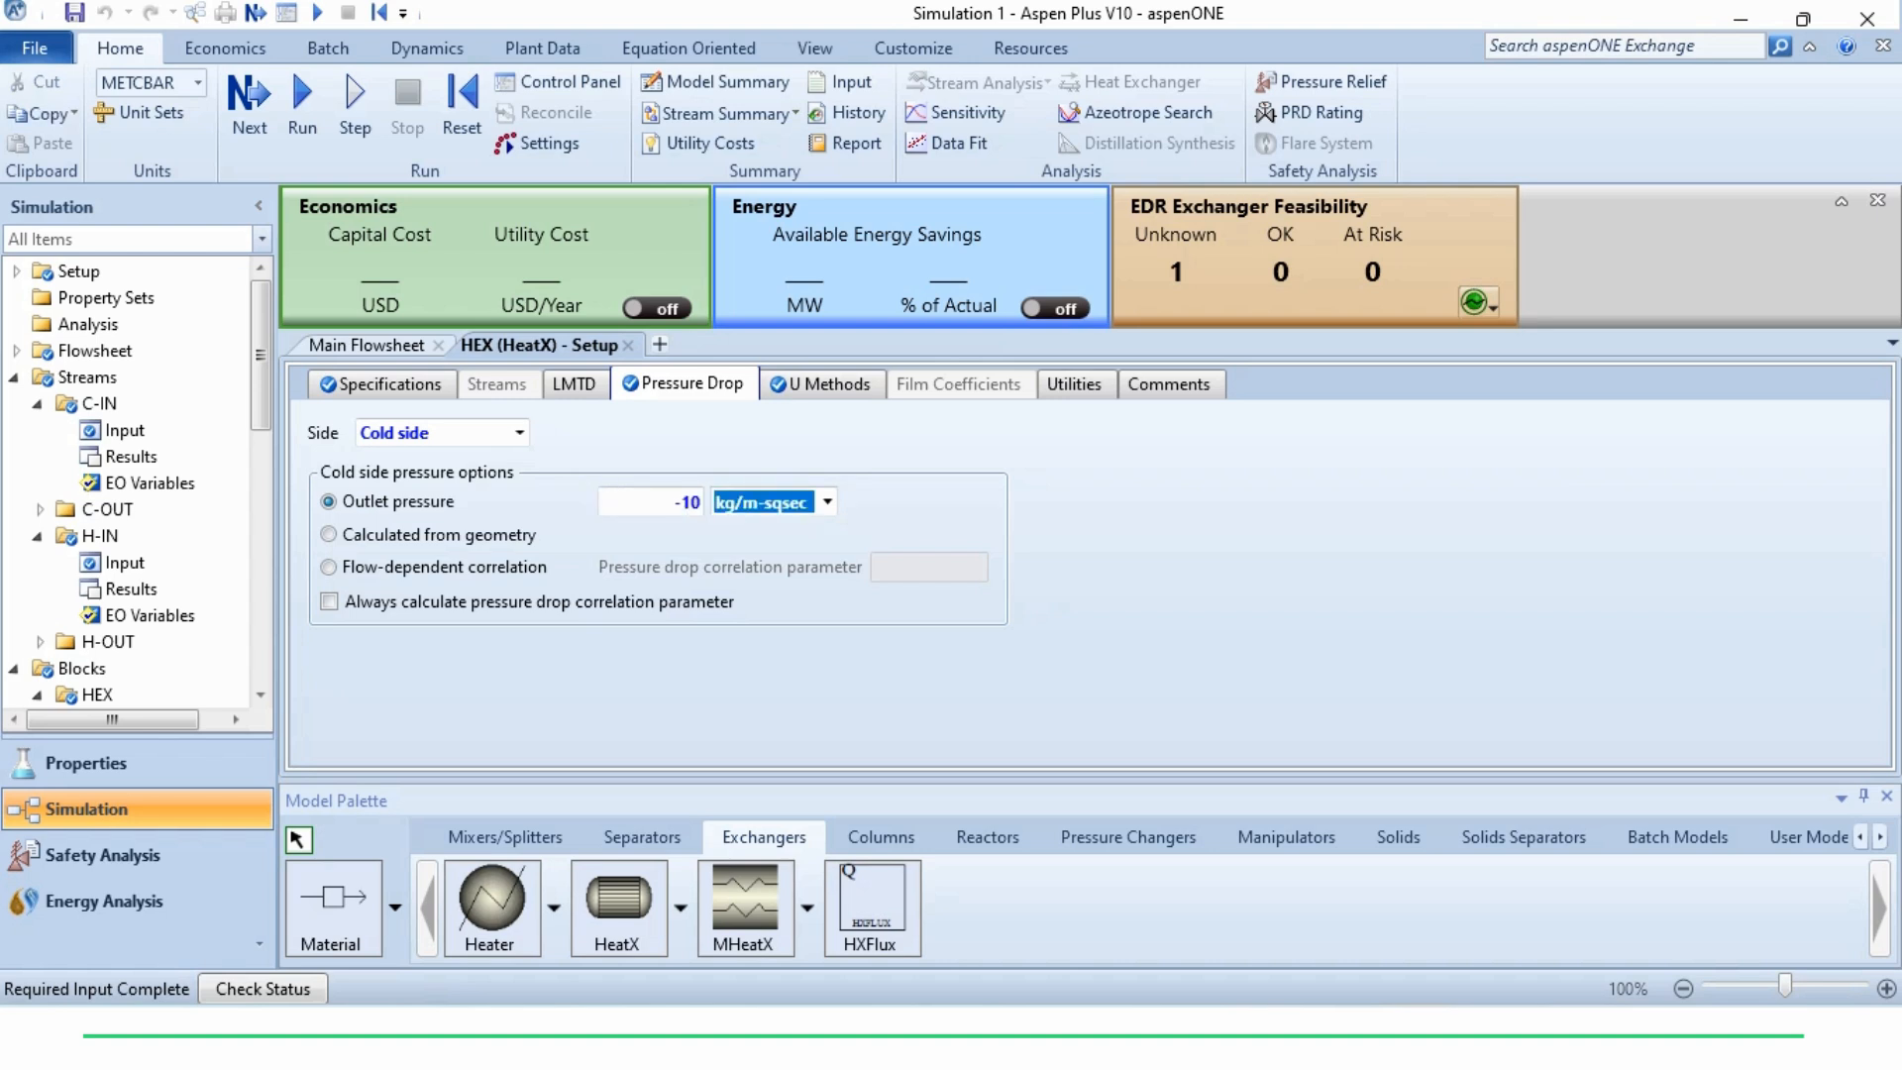
{"action": "key", "text": "p"}
{"action": "key", "text": "Return"}
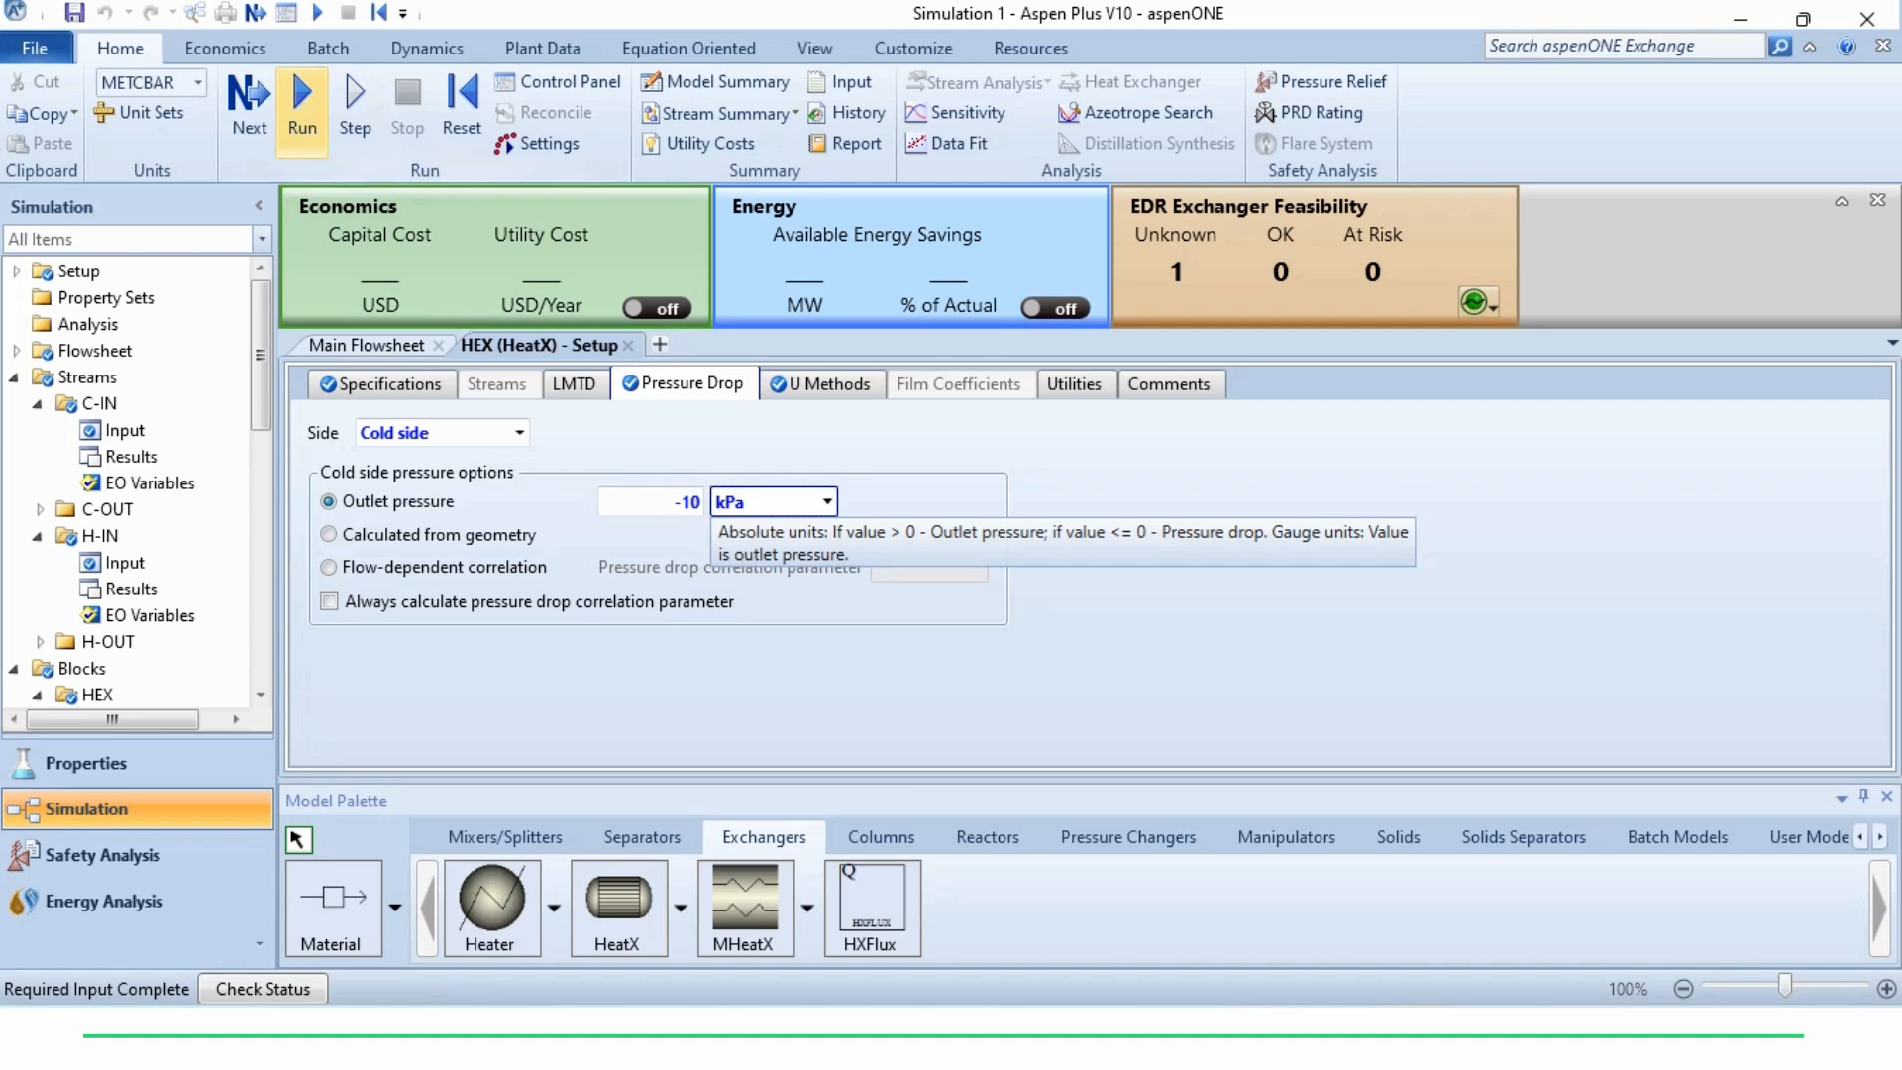
Run the simulation and review the summary of the HEX block's thermal results
{"action": "left_click", "coordinate": [302, 104]}
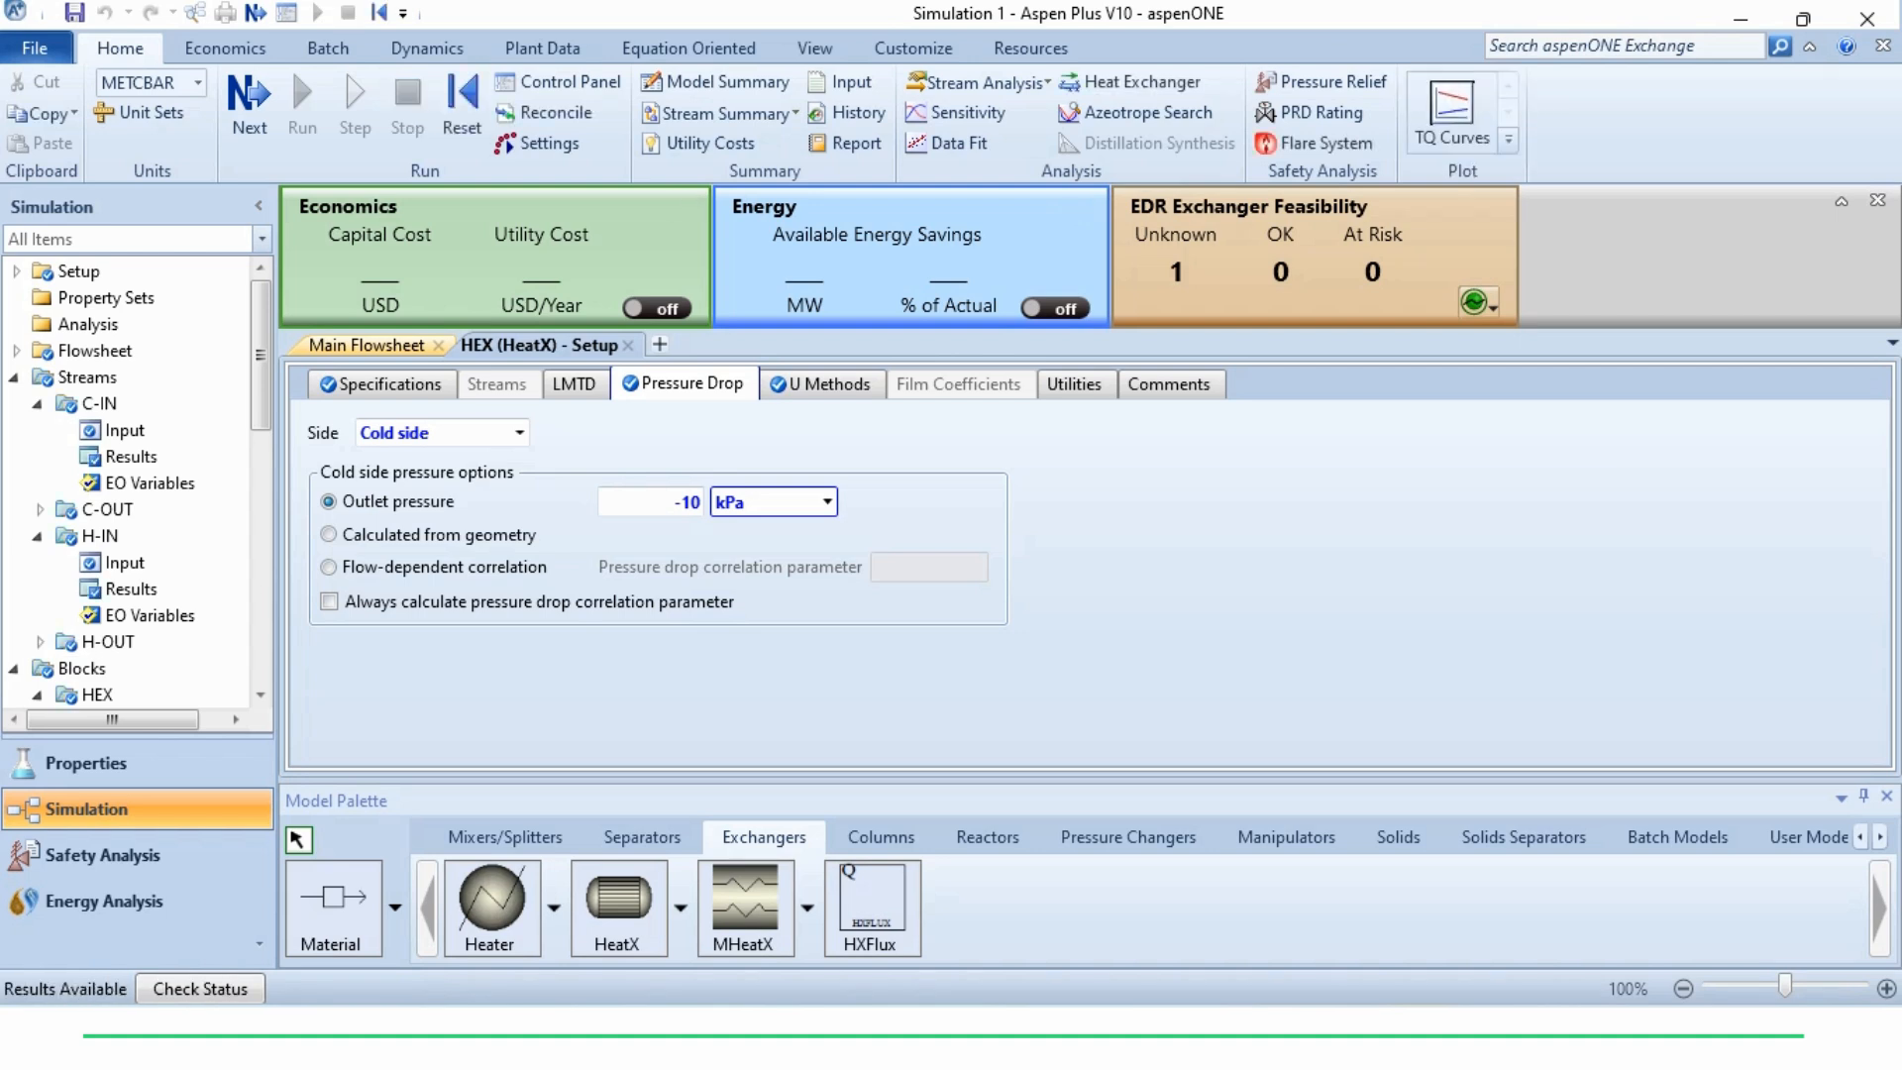
{"action": "left_click", "coordinate": [367, 346]}
{"action": "right_click", "coordinate": [981, 519]}
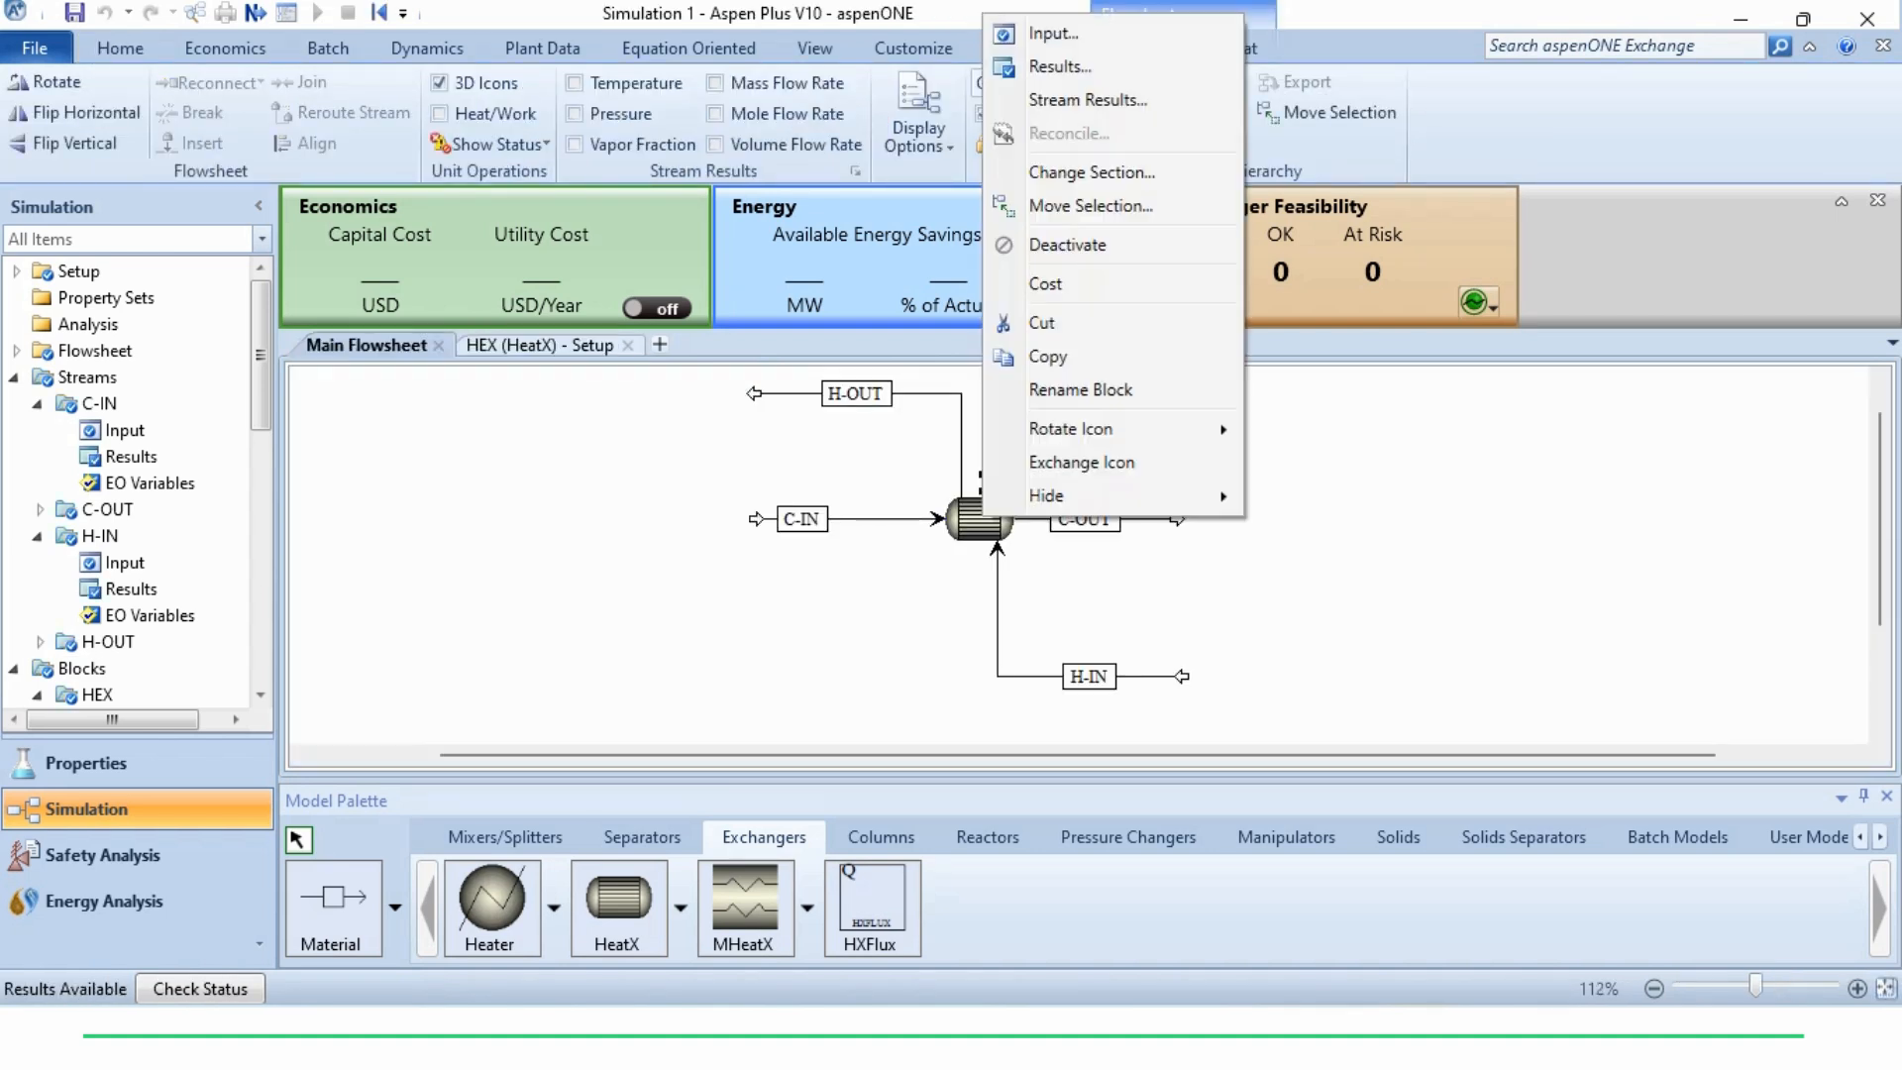
{"action": "key", "text": "Escape"}
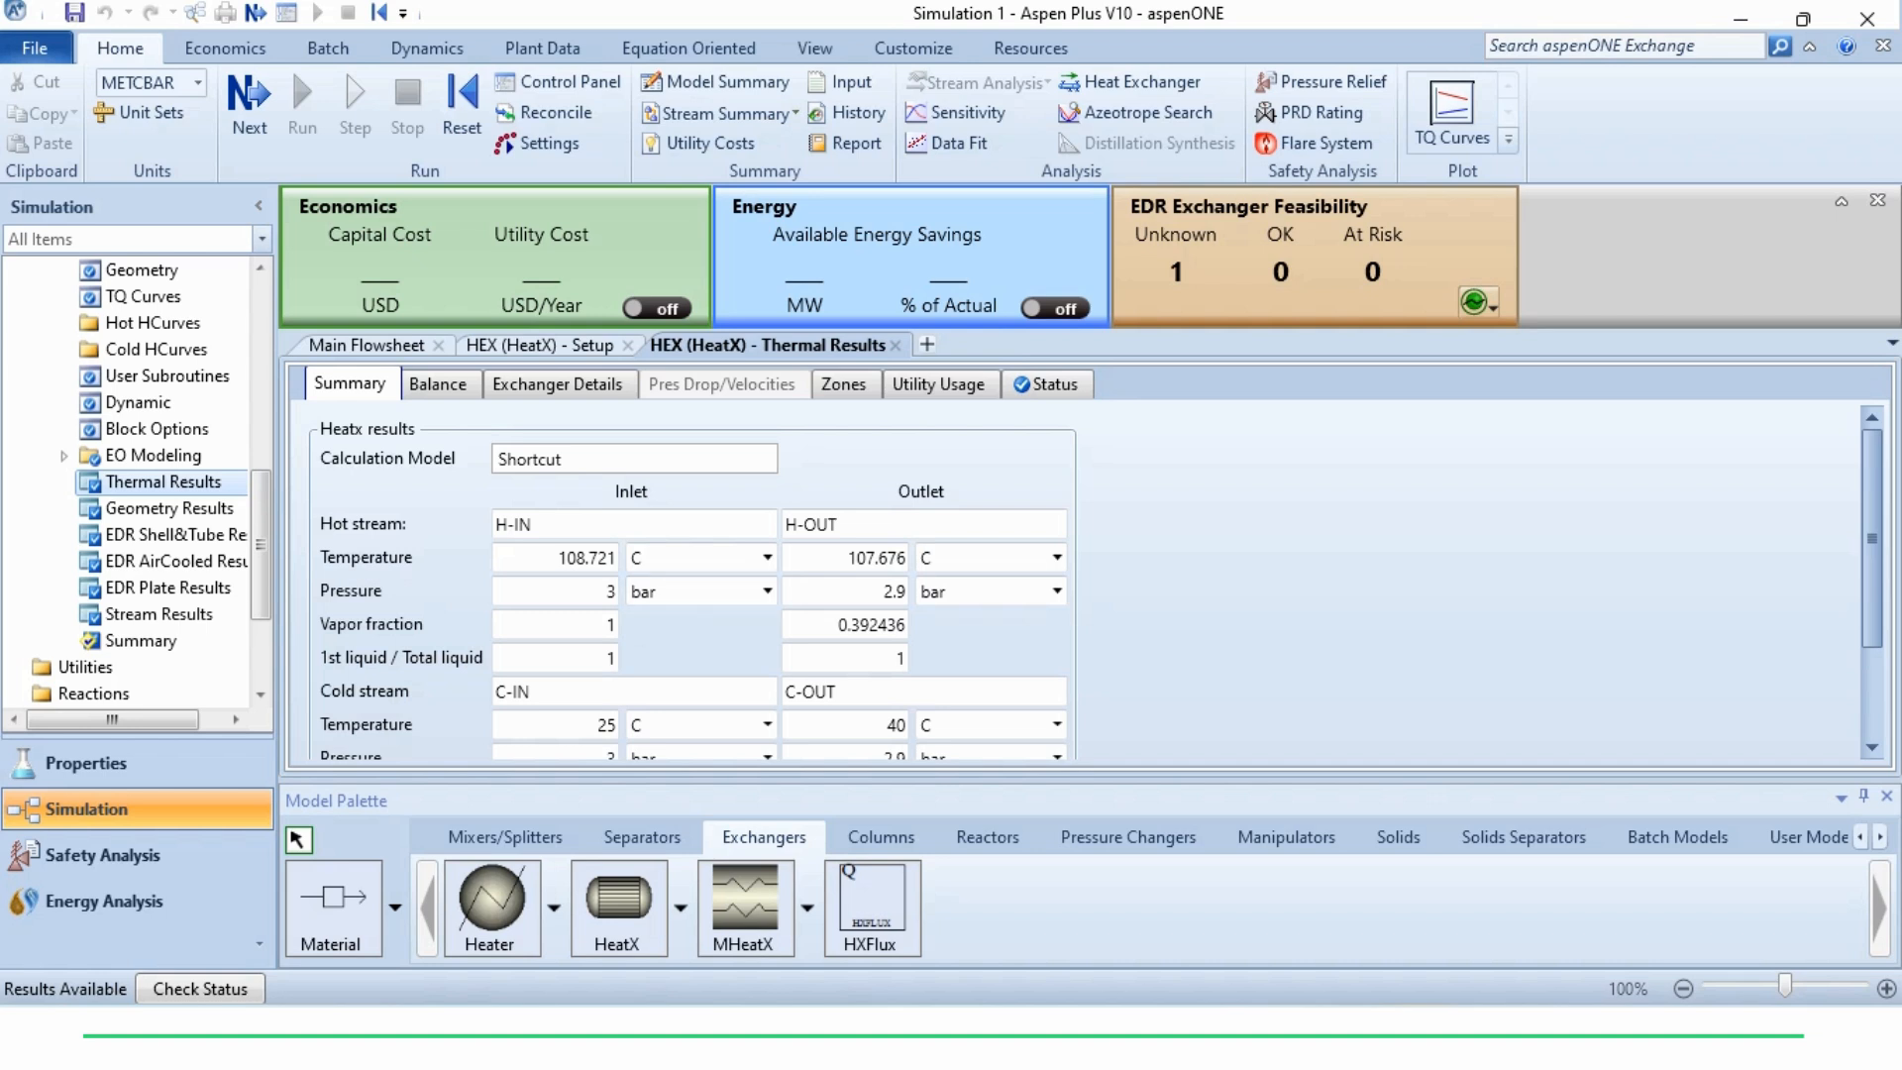
{"action": "scroll", "coordinate": [684, 585], "scroll_direction": "down", "scroll_amount": 3}
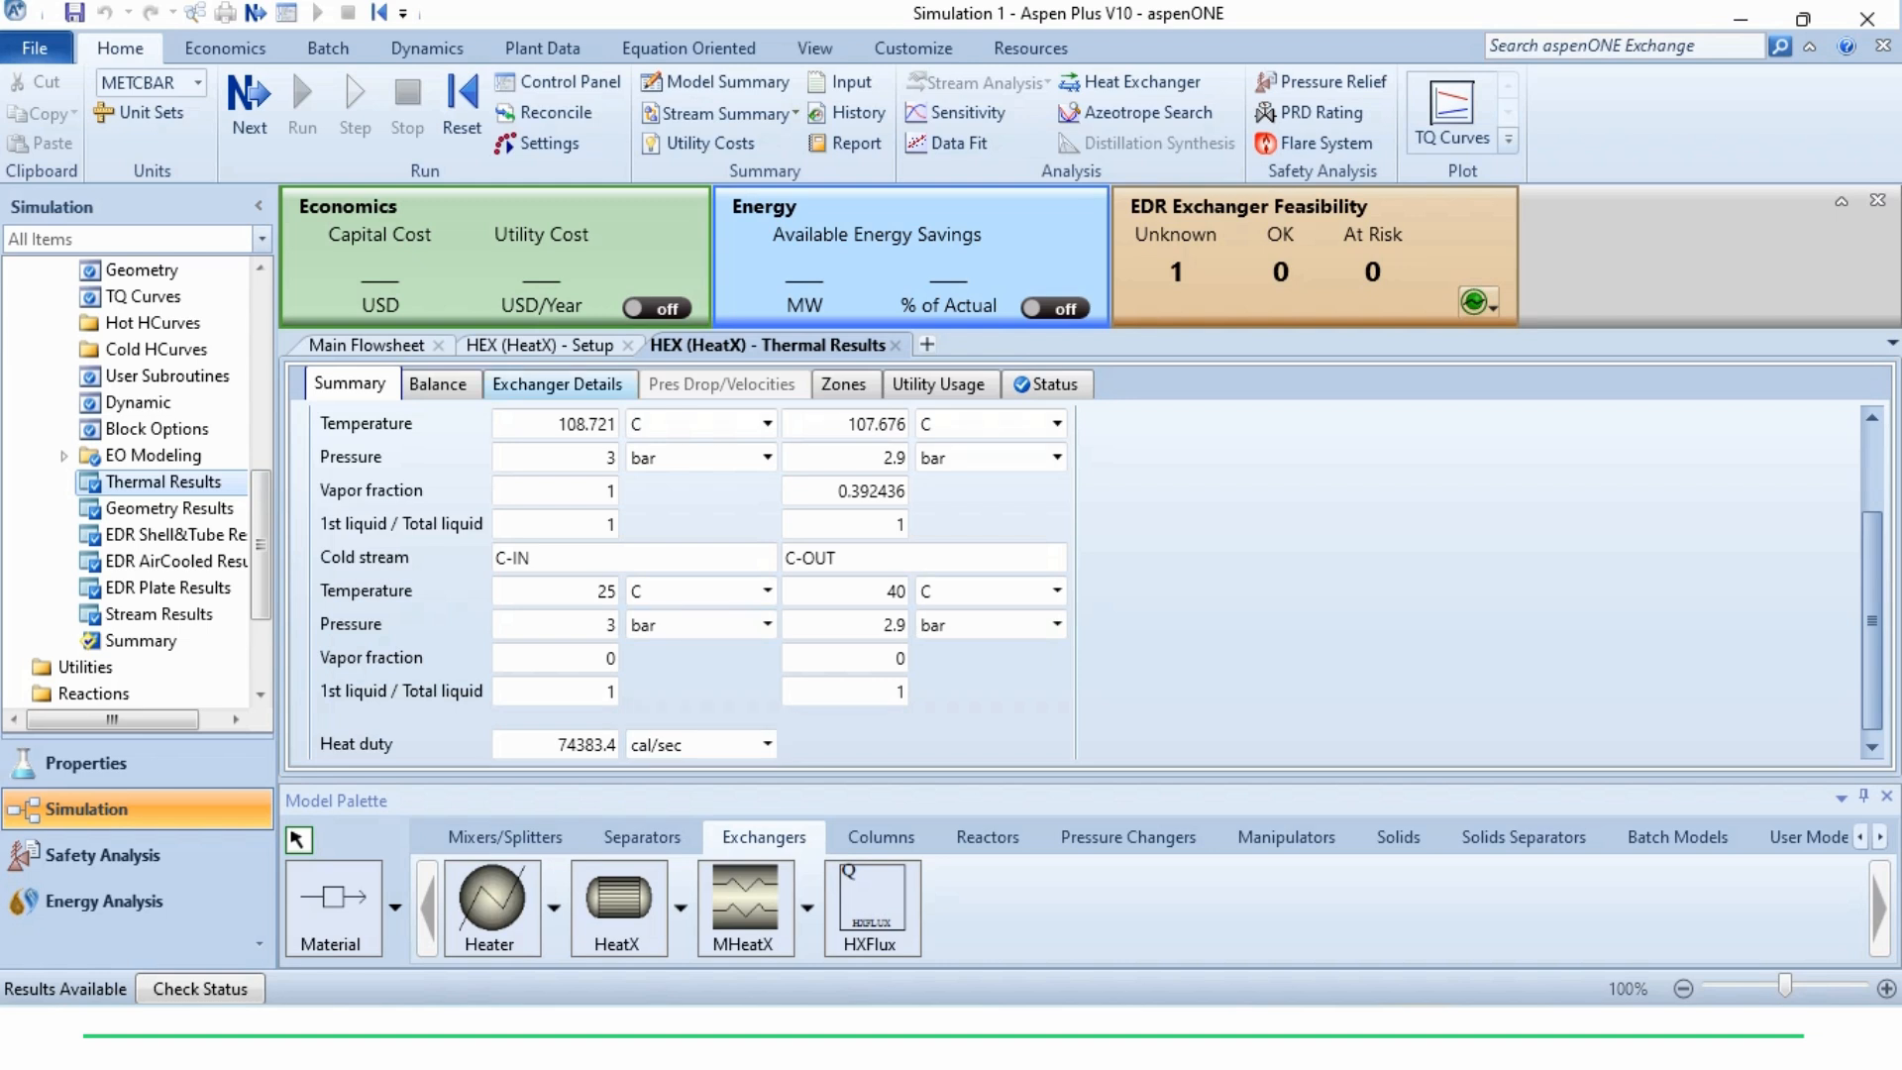
Examine the exchanger details in the HEX thermal results, including area, UA and LMTD, and return to the main flowsheet
{"action": "left_click", "coordinate": [558, 385]}
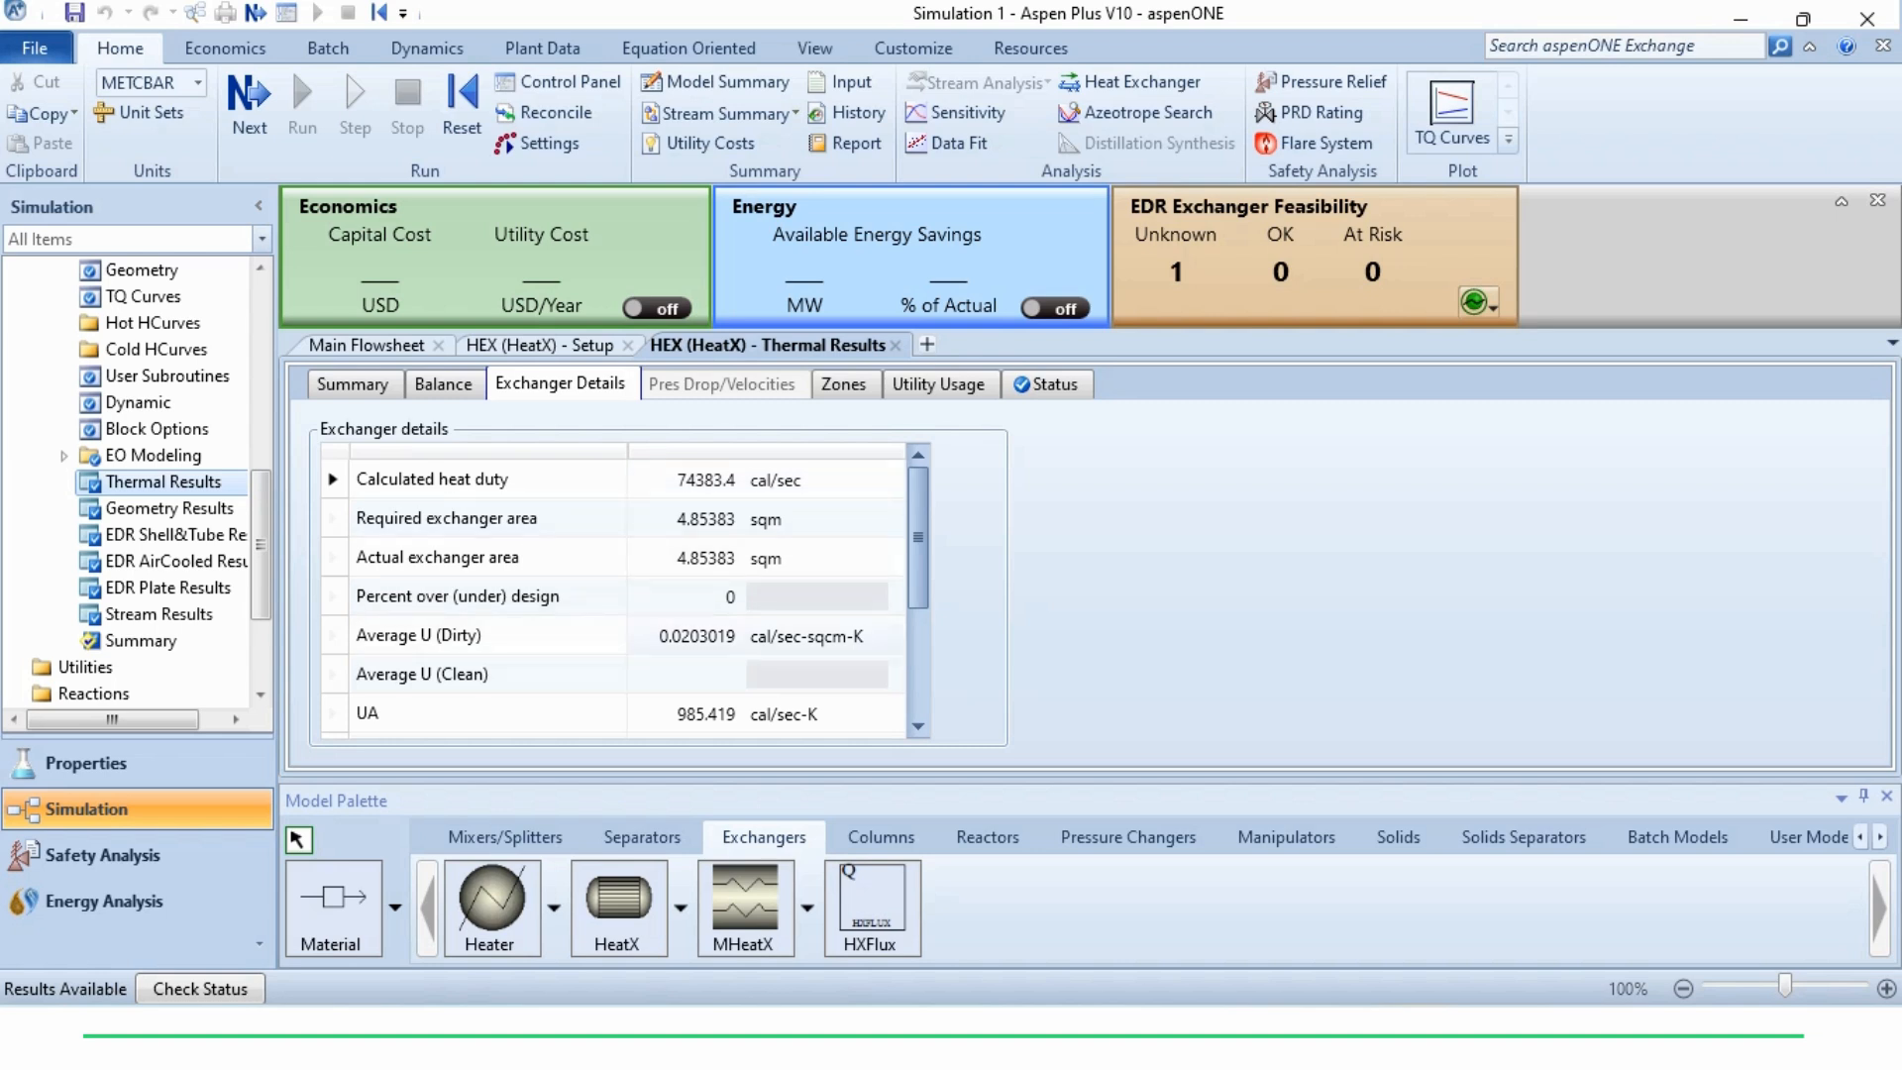
{"action": "scroll", "coordinate": [615, 595], "scroll_direction": "down", "scroll_amount": 1}
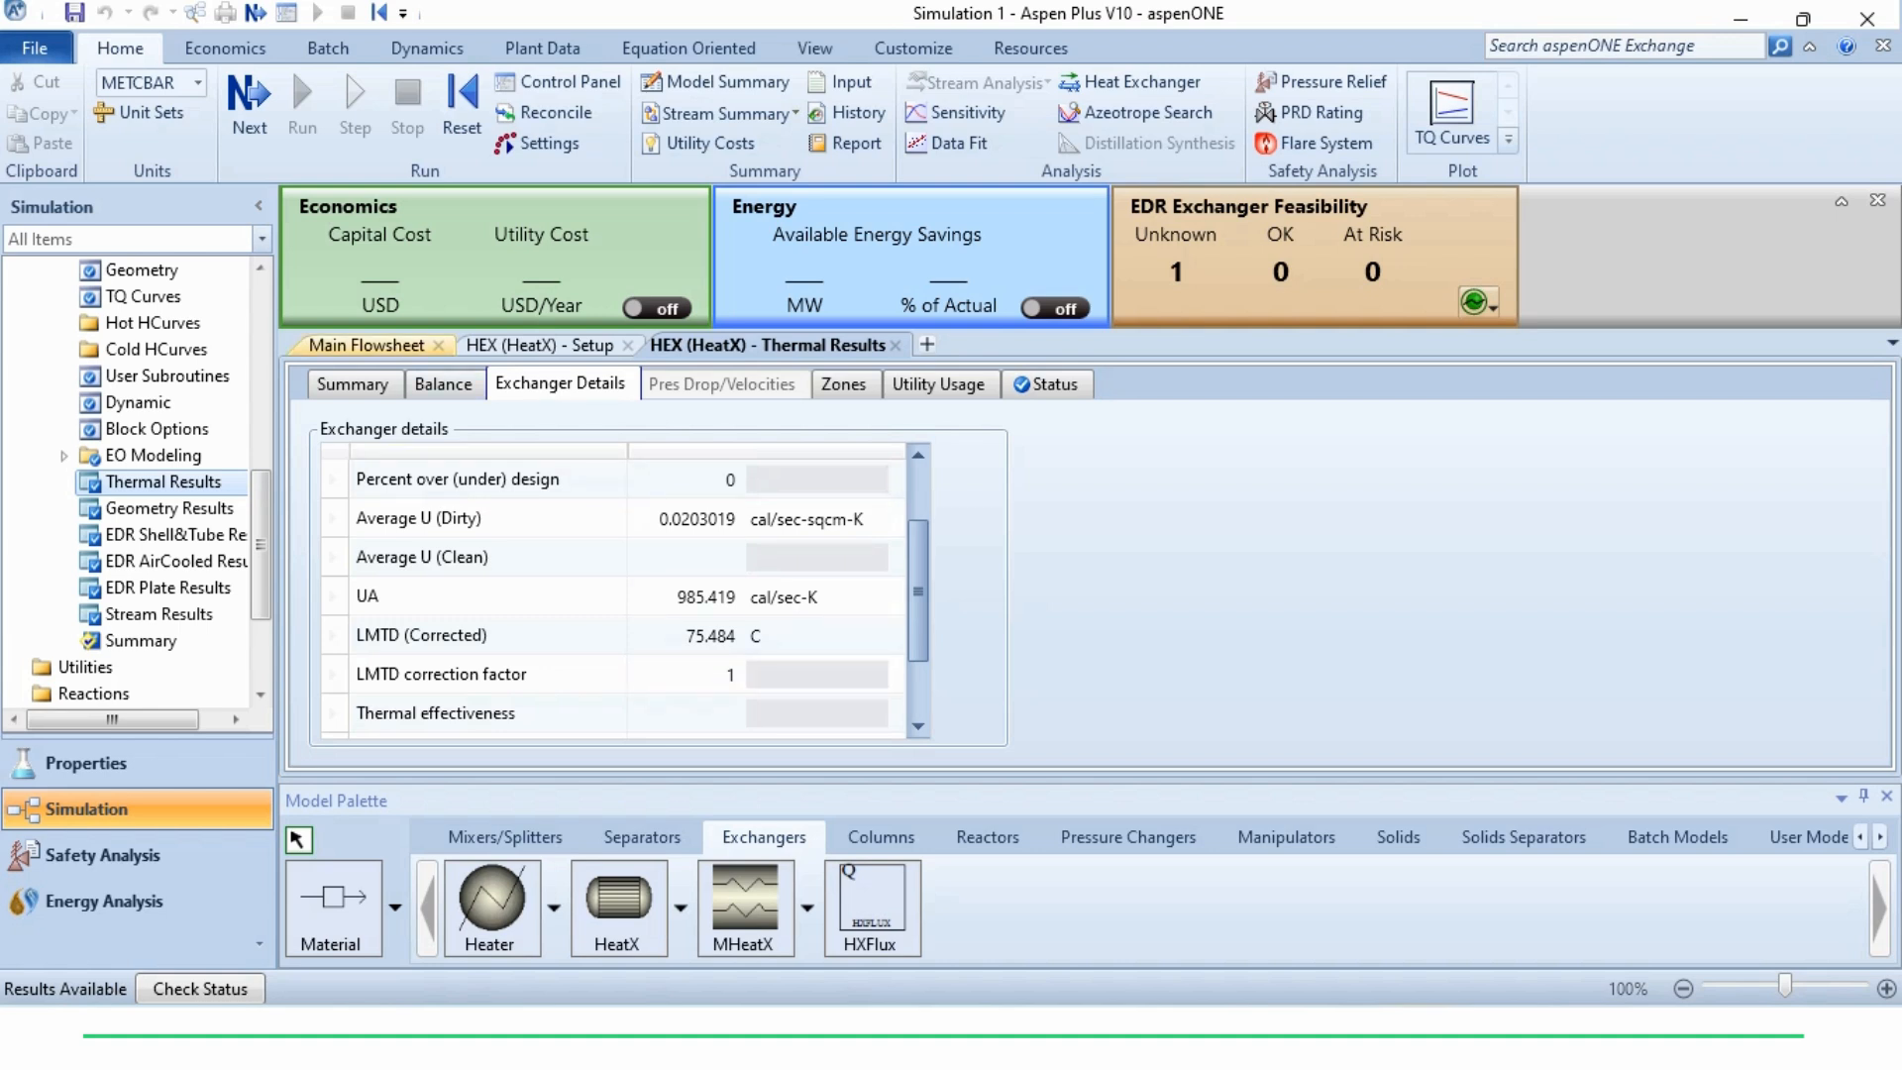
{"action": "left_click", "coordinate": [367, 345]}
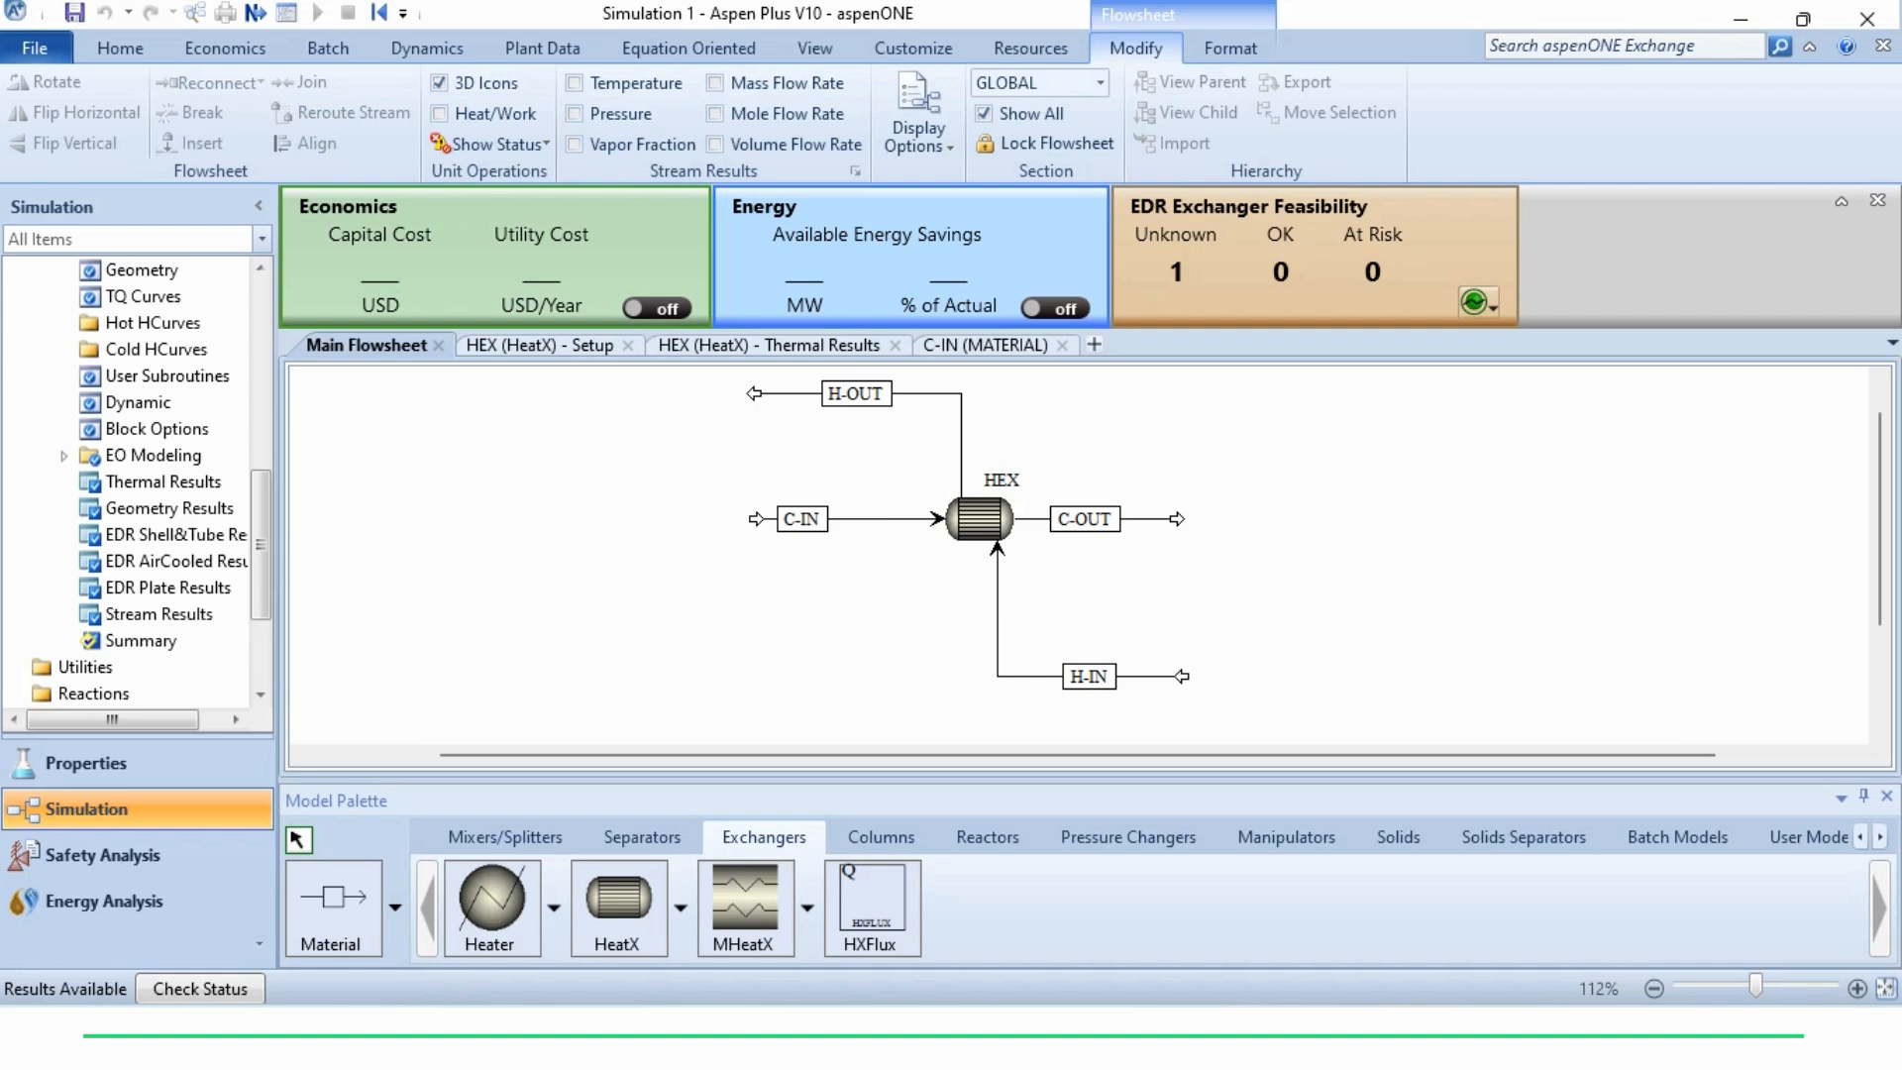